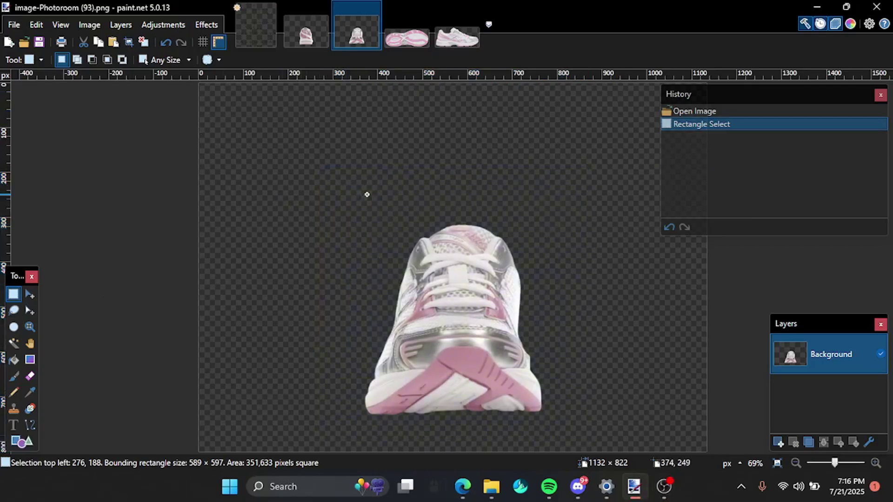
- Copy an area of about 484 × 559 px around the front-view shoe onto a new layer beneath the template outline
{"action": "mouse_move", "coordinate": [339, 173]}
{"action": "left_mouse_down"}
{"action": "mouse_move", "coordinate": [534, 440]}
{"action": "mouse_move", "coordinate": [557, 425]}
{"action": "left_mouse_up"}
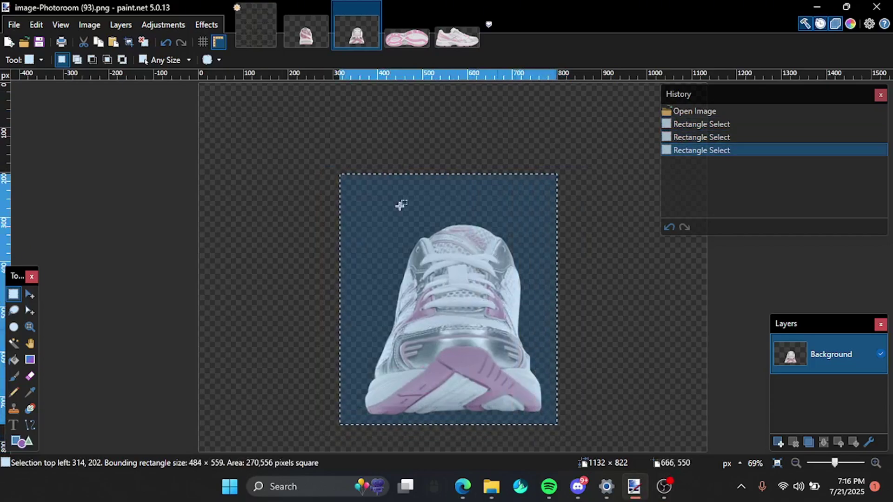
{"action": "left_click", "coordinate": [253, 32]}
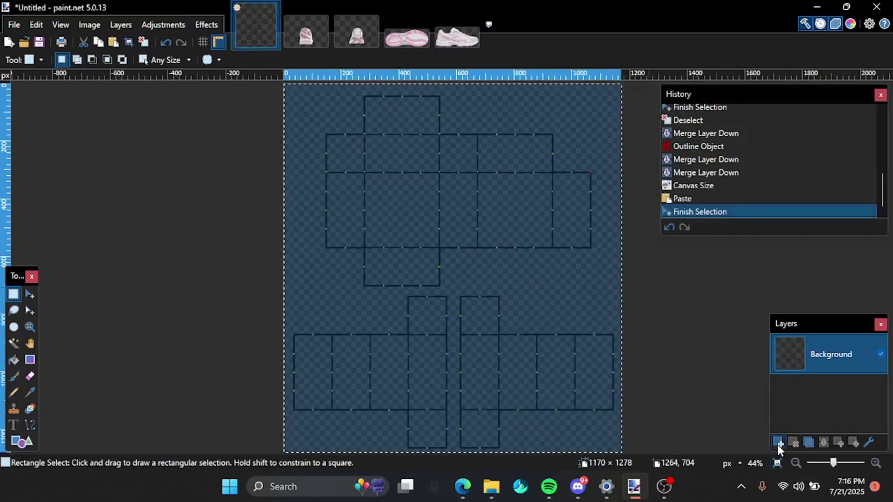
{"action": "left_click", "coordinate": [779, 443]}
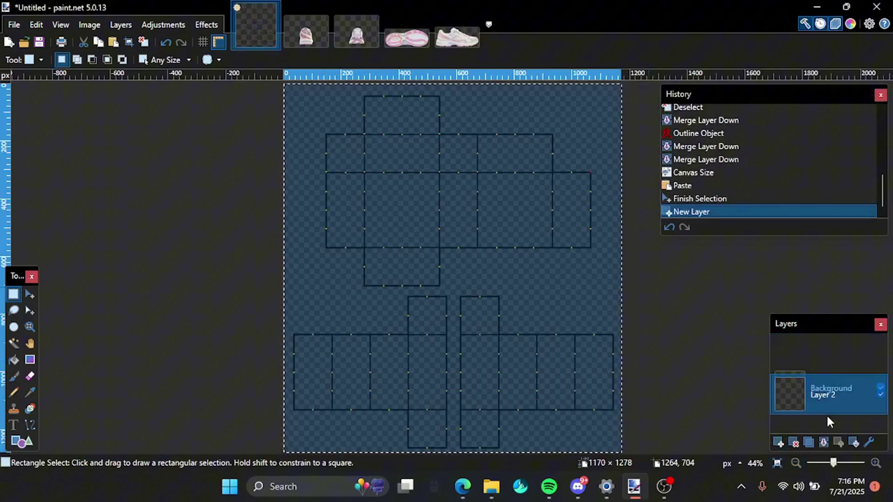
{"action": "left_click_drag", "start_coordinate": [827, 417], "coordinate": [827, 419]}
{"action": "key", "text": "ctrl+v"}
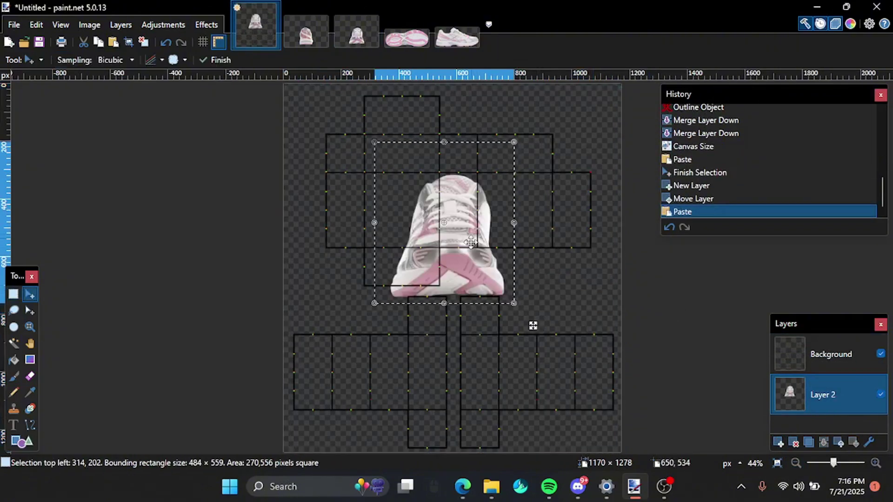
- Shrink the front-view shoe to about 278 × 323 px and position it over the template's lower leg panel beside the centre gap
{"action": "left_click_drag", "start_coordinate": [471, 242], "coordinate": [450, 363]}
{"action": "left_click_drag", "start_coordinate": [491, 342], "coordinate": [447, 364]}
{"action": "scroll", "coordinate": [455, 353], "scroll_direction": "up", "scroll_amount": 3}
{"action": "scroll", "coordinate": [420, 190], "scroll_direction": "up", "scroll_amount": 1}
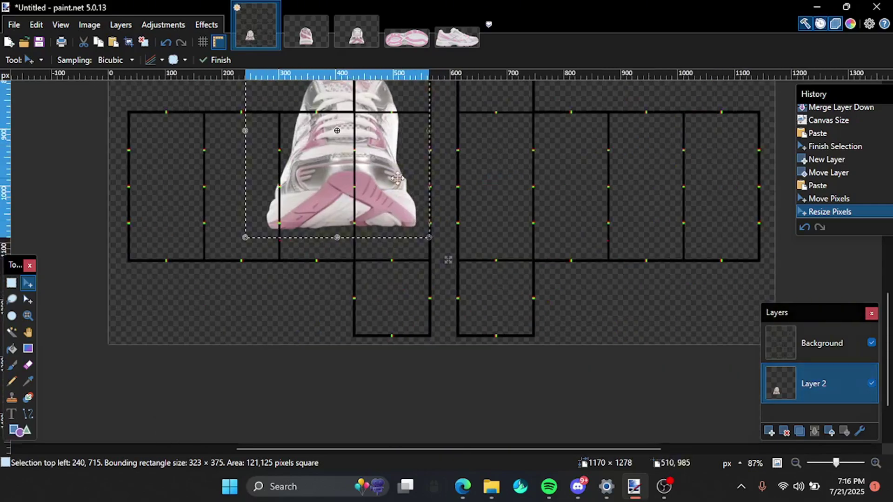
{"action": "left_click_drag", "start_coordinate": [397, 178], "coordinate": [437, 221]}
{"action": "scroll", "coordinate": [437, 221], "scroll_direction": "up", "scroll_amount": 4}
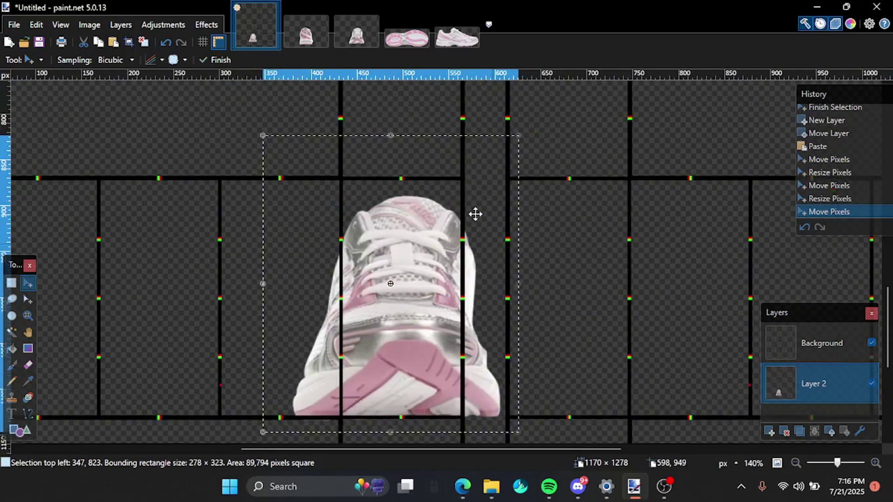
- Erase the tongue rising behind the collar in the side-view shoe image with a size 66 eraser at 95% hardness
{"action": "left_click", "coordinate": [409, 36]}
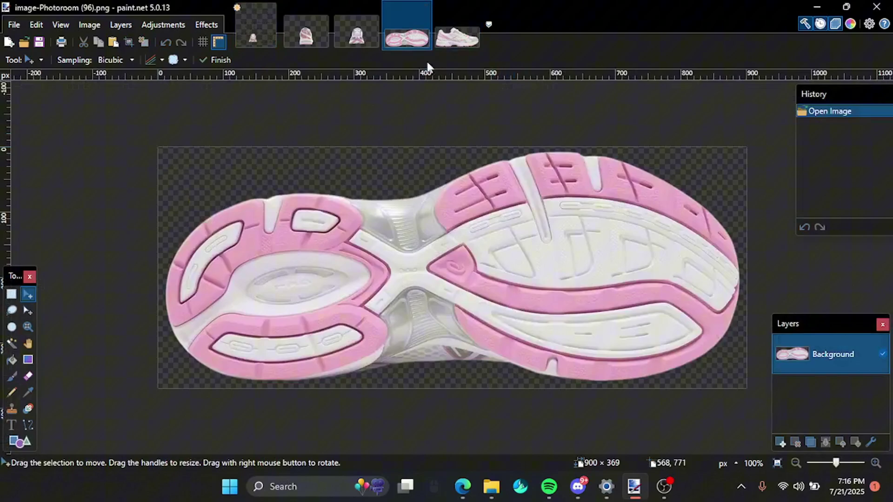
{"action": "left_click", "coordinate": [439, 42]}
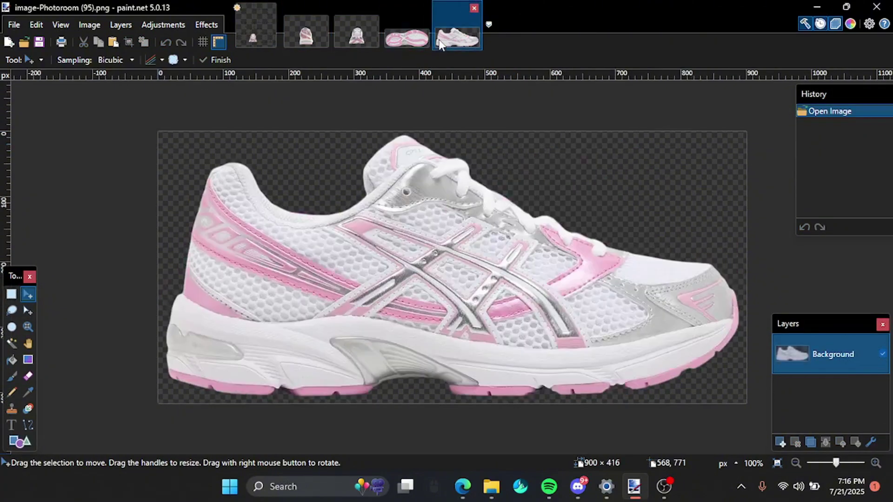
{"action": "type", "text": "e"}
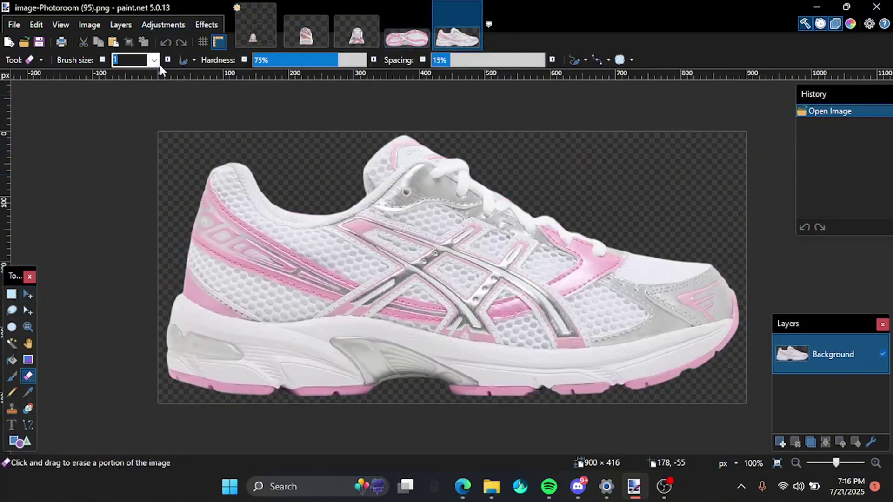
{"action": "type", "text": "66"}
{"action": "scroll", "coordinate": [409, 228], "scroll_direction": "up", "scroll_amount": 3, "text": "ctrl"}
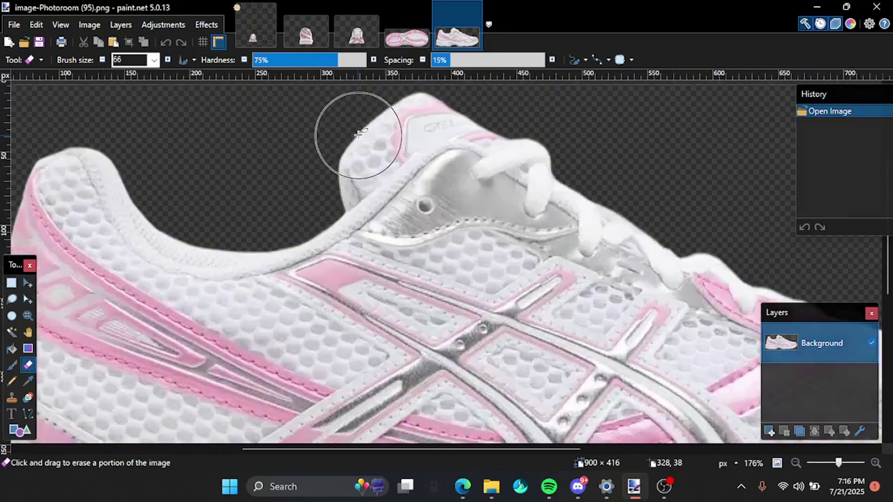
{"action": "scroll", "coordinate": [358, 134], "scroll_direction": "up", "scroll_amount": 1}
{"action": "left_click_drag", "start_coordinate": [344, 154], "coordinate": [324, 177]}
{"action": "left_click", "coordinate": [325, 177]}
{"action": "left_click", "coordinate": [322, 180]}
{"action": "left_click", "coordinate": [320, 181]}
{"action": "left_click", "coordinate": [321, 180]}
{"action": "left_click_drag", "start_coordinate": [371, 139], "coordinate": [390, 121]}
{"action": "scroll", "coordinate": [409, 130], "scroll_direction": "up", "scroll_amount": 3}
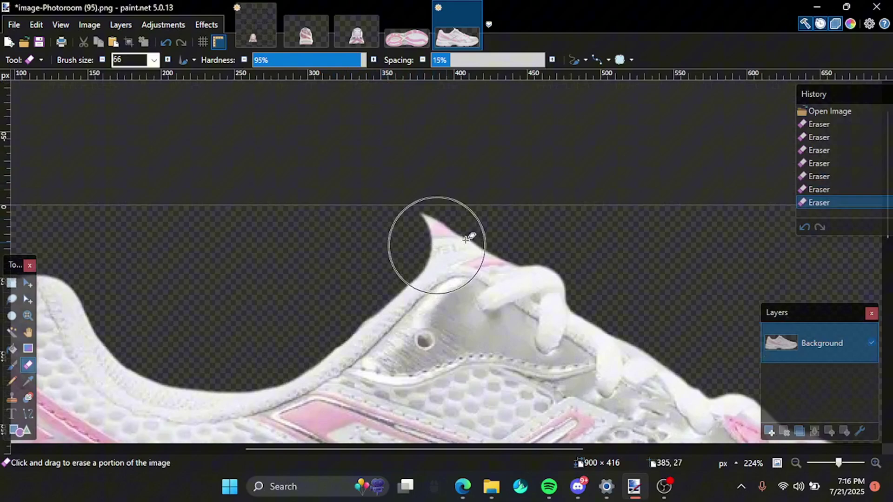
{"action": "left_click_drag", "start_coordinate": [437, 245], "coordinate": [441, 216]}
- Erase the inner opening and upper edges above the heel collar in the back-view shoe image
{"action": "left_click", "coordinate": [306, 32]}
{"action": "scroll", "coordinate": [514, 262], "scroll_direction": "up", "scroll_amount": 3}
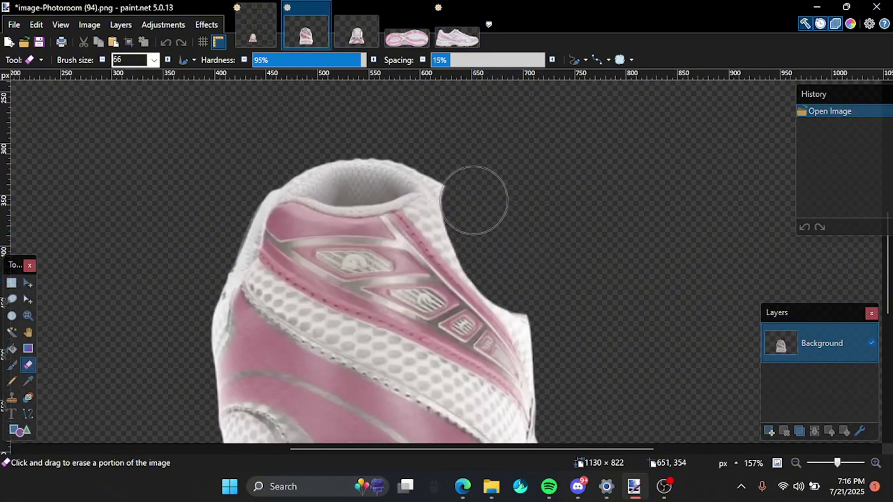
{"action": "left_click_drag", "start_coordinate": [378, 168], "coordinate": [298, 184]}
{"action": "left_click_drag", "start_coordinate": [219, 200], "coordinate": [225, 235]}
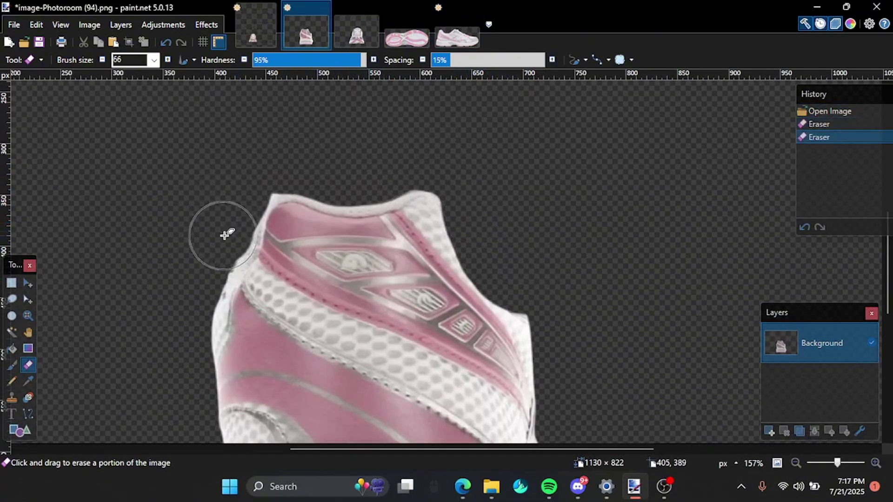
{"action": "left_click", "coordinate": [247, 175]}
{"action": "scroll", "coordinate": [412, 185], "scroll_direction": "down", "scroll_amount": 5}
- Copy an area of about 612 × 580 px around the back-view shoe onto a new layer in the template
{"action": "left_click", "coordinate": [456, 36]}
{"action": "scroll", "coordinate": [213, 251], "scroll_direction": "down", "scroll_amount": 3}
{"action": "left_click", "coordinate": [306, 33]}
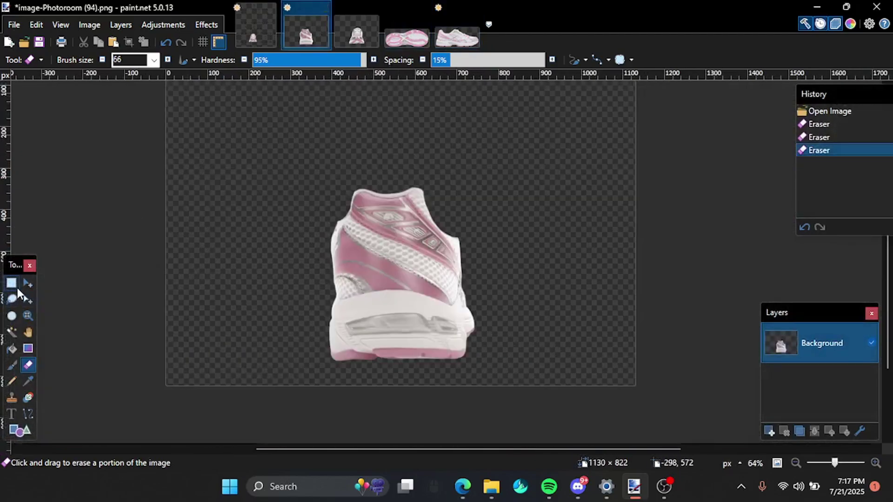
{"action": "left_click", "coordinate": [11, 282]}
{"action": "left_click_drag", "start_coordinate": [265, 145], "coordinate": [520, 396]}
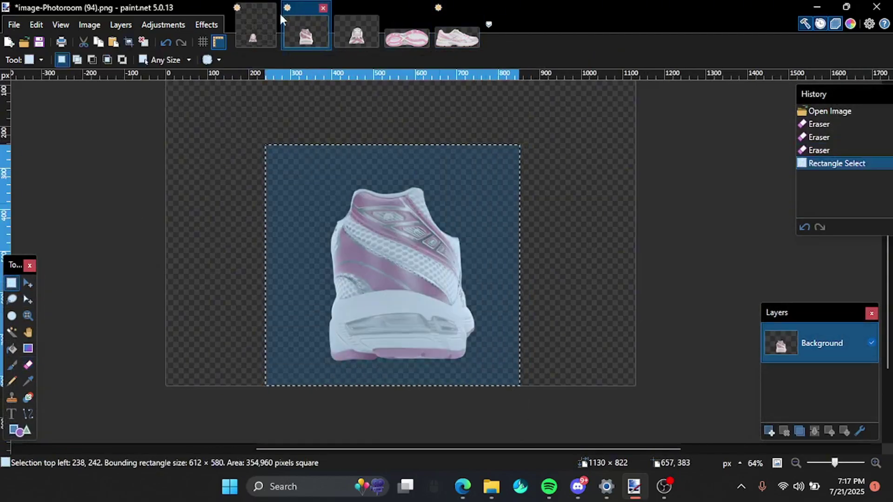
{"action": "left_click", "coordinate": [274, 21]}
{"action": "left_click", "coordinate": [769, 431]}
{"action": "key", "text": "ctrl+v"}
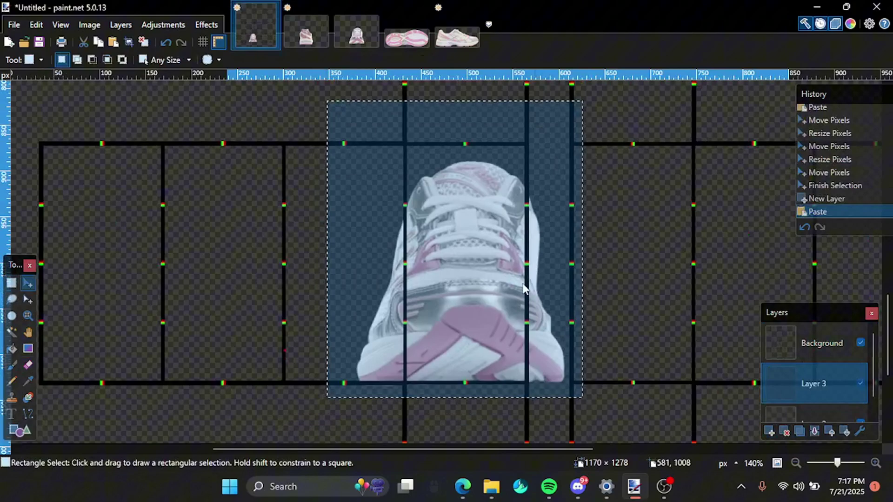
- Shrink the back-view shoe to about 369 × 350 px and place it over the panels beside the front-view shoe
{"action": "scroll", "coordinate": [441, 234], "scroll_direction": "down", "scroll_amount": 3}
{"action": "left_click_drag", "start_coordinate": [524, 265], "coordinate": [364, 225]}
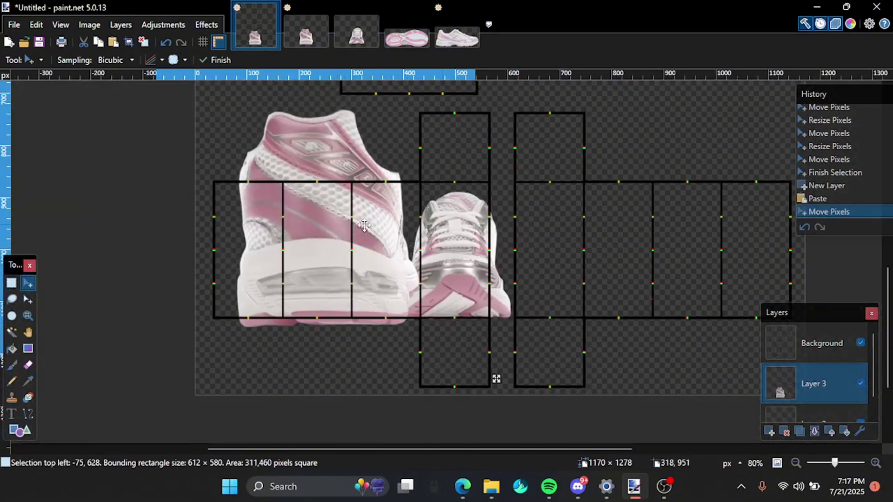
{"action": "left_click_drag", "start_coordinate": [473, 210], "coordinate": [360, 257]}
{"action": "scroll", "coordinate": [358, 242], "scroll_direction": "up", "scroll_amount": 2}
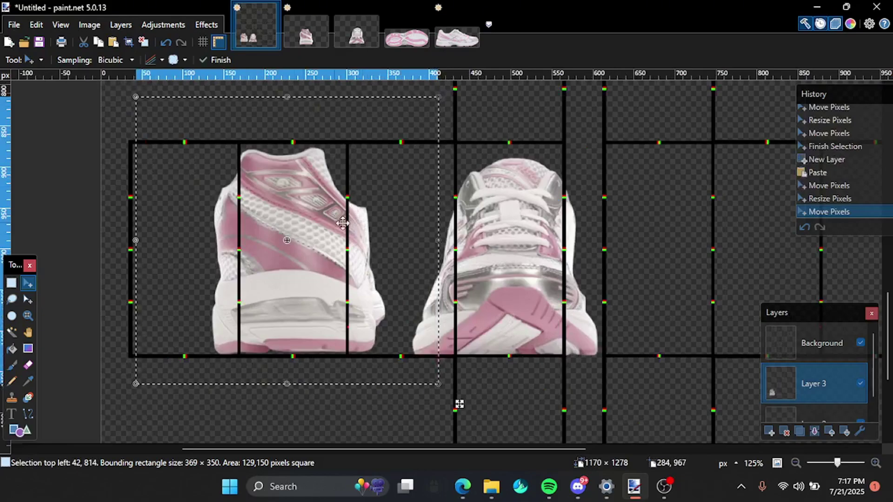
{"action": "left_click_drag", "start_coordinate": [337, 223], "coordinate": [347, 223]}
- Rotate the back-view shoe by about -1°, resize it to about 375 × 337 px and align its sole with the panel's bottom edge
{"action": "left_click_drag", "start_coordinate": [459, 293], "coordinate": [463, 297]}
{"action": "left_click_drag", "start_coordinate": [341, 279], "coordinate": [342, 283]}
{"action": "left_click_drag", "start_coordinate": [308, 93], "coordinate": [300, 109]}
{"action": "left_click", "coordinate": [456, 45]}
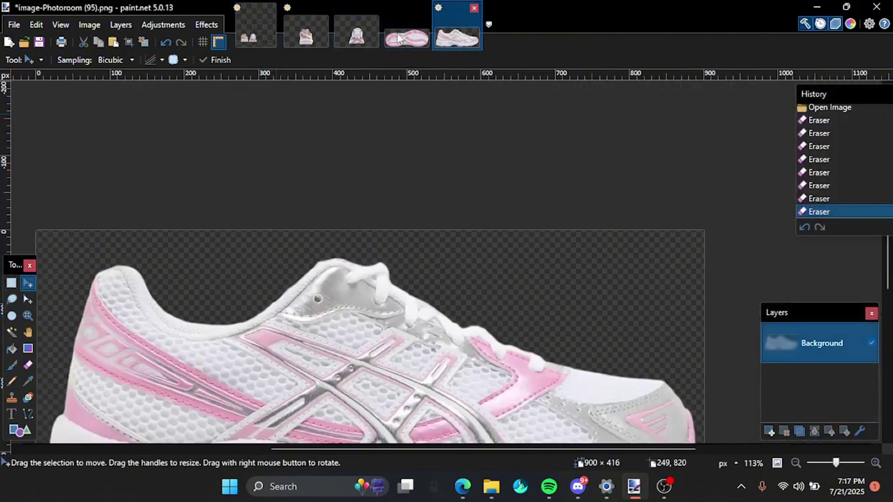
{"action": "left_click", "coordinate": [255, 26]}
{"action": "left_click_drag", "start_coordinate": [333, 206], "coordinate": [330, 208]}
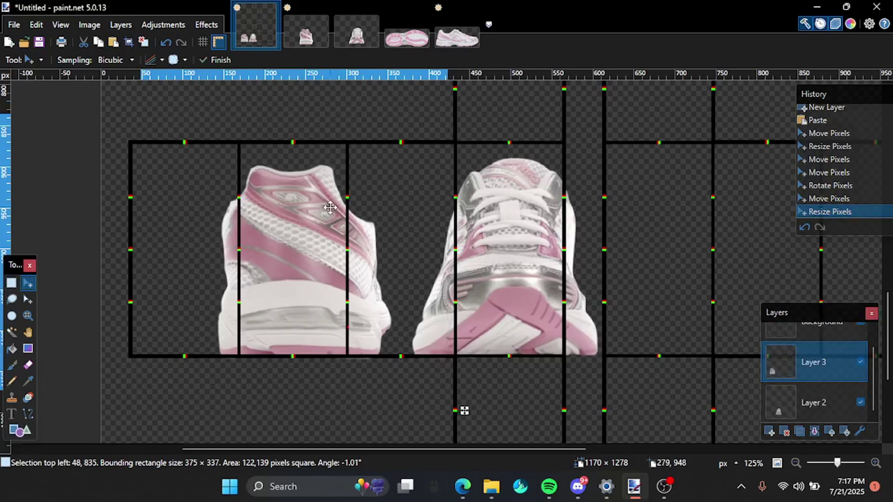
- Copy the whole side-view shoe image and paste it onto a new layer in the template
{"action": "left_click", "coordinate": [457, 37]}
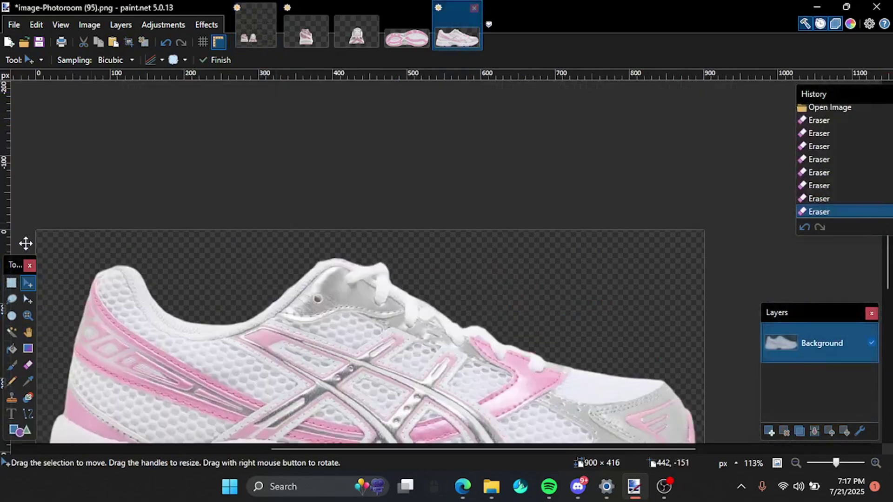
{"action": "left_click", "coordinate": [14, 283]}
{"action": "scroll", "coordinate": [275, 203], "scroll_direction": "down", "scroll_amount": 3}
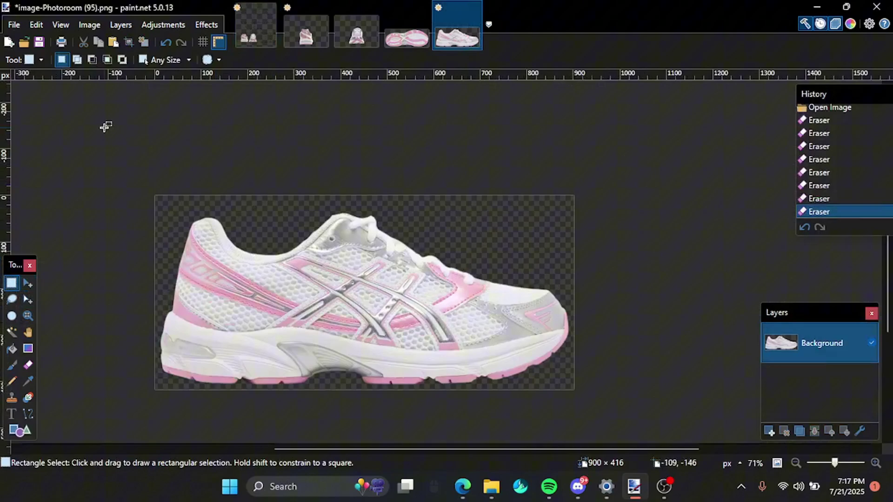
{"action": "key", "text": "ctrl+a"}
{"action": "key", "text": "ctrl+c"}
{"action": "left_click", "coordinate": [266, 29]}
{"action": "key", "text": "ctrl+shift+v"}
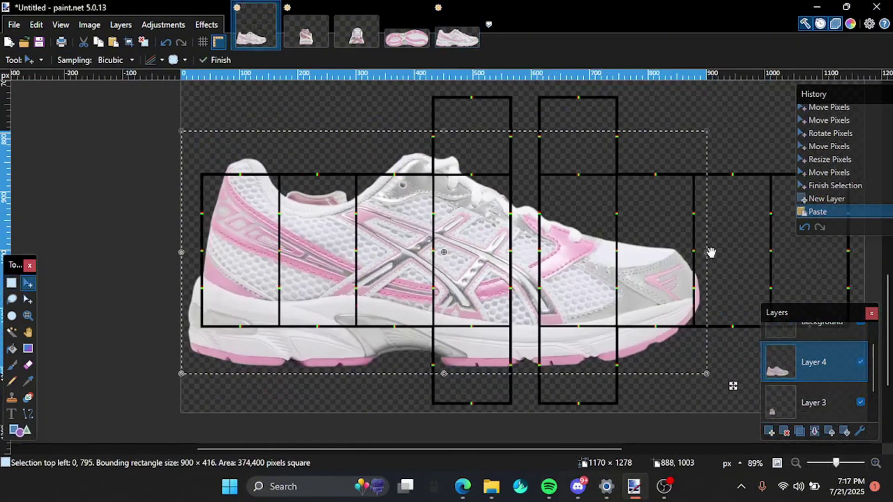
- Shrink the side-view shoe to fit the leg panels and add a duplicate of it on another new layer
{"action": "key", "text": "ctrl+y"}
{"action": "key", "text": "ctrl+y"}
{"action": "left_click", "coordinate": [769, 431]}
{"action": "key", "text": "ctrl+v"}
{"action": "key", "text": "ctrl+d"}
- Set the duplicate shoe layer to Multiply blending with opacity 98 and merge it into the layer below
{"action": "double_click", "coordinate": [814, 362]}
{"action": "left_click", "coordinate": [667, 319]}
{"action": "left_click", "coordinate": [628, 340]}
{"action": "left_click", "coordinate": [616, 296]}
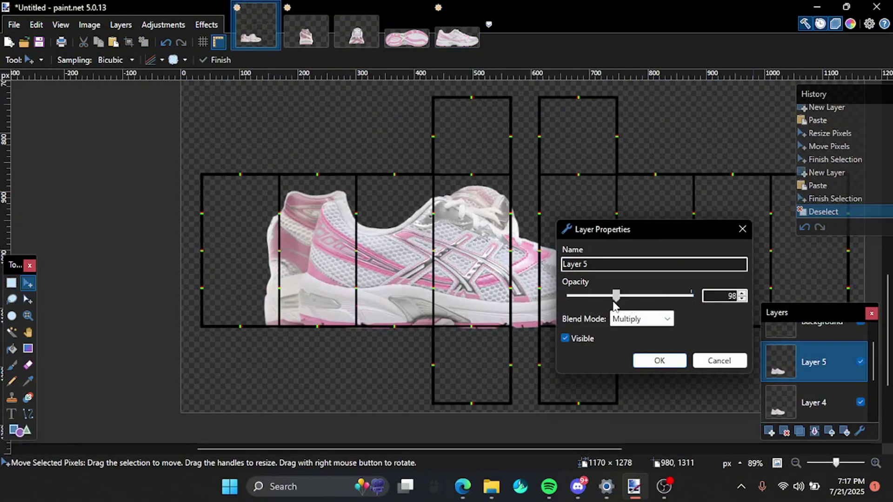
{"action": "left_click", "coordinate": [659, 361]}
{"action": "key", "text": "ctrl+m"}
- Adjust the side-view shoe's colour to saturation 64 and lightness -9
{"action": "key", "text": "ctrl+shift+u"}
{"action": "left_click_drag", "start_coordinate": [433, 169], "coordinate": [581, 243]}
{"action": "left_click_drag", "start_coordinate": [562, 313], "coordinate": [542, 314]}
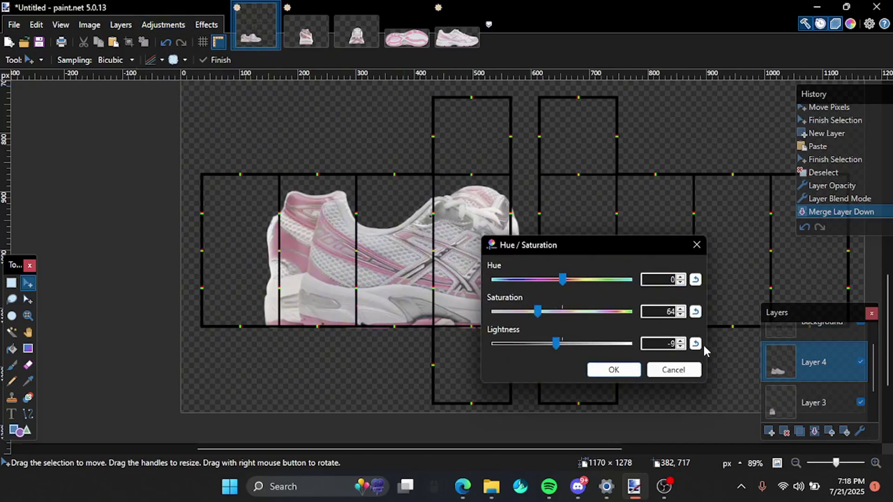
{"action": "left_click", "coordinate": [613, 371]}
- Move the side-view shoe's Layer 4 beneath the back-view shoe's Layer 3 and hide the template outline layer
{"action": "scroll", "coordinate": [368, 231], "scroll_direction": "up", "scroll_amount": 3}
{"action": "left_click_drag", "start_coordinate": [802, 362], "coordinate": [801, 388]}
{"action": "left_click", "coordinate": [814, 362]}
{"action": "left_click", "coordinate": [859, 343]}
- Set up the eraser with 0% hardness and 39% spacing
{"action": "key", "text": "e"}
{"action": "left_click", "coordinate": [462, 63]}
{"action": "scroll", "coordinate": [394, 245], "scroll_direction": "up", "scroll_amount": 1}
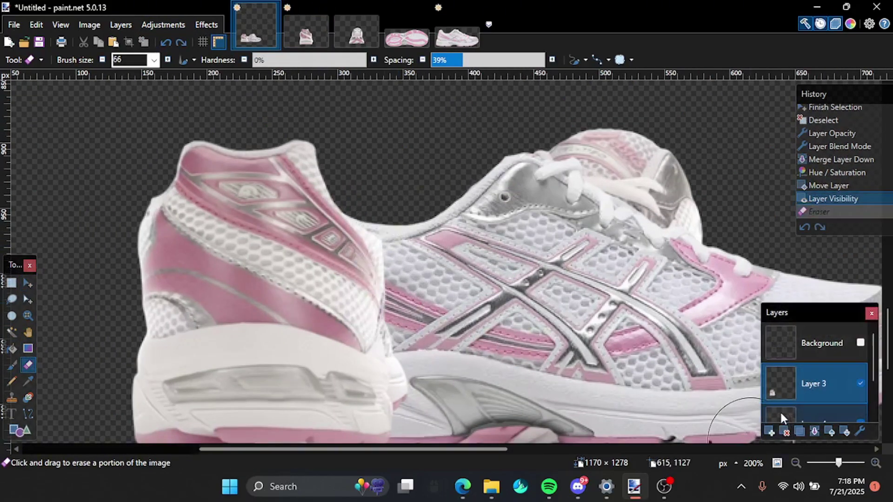
- Nudge the side-view shoe on Layer 4 into line with the back-view shoe's stripes and sole
{"action": "left_click", "coordinate": [781, 418]}
{"action": "left_click", "coordinate": [29, 282]}
{"action": "key", "text": "ctrl+a"}
{"action": "key", "text": "Up"}
{"action": "key", "text": "ctrl+d"}
- Softly erase the back-view shoe's inner edge on Layer 3 to blend it into the side-view shoe
{"action": "left_click", "coordinate": [800, 361]}
{"action": "key", "text": "e"}
{"action": "mouse_move", "coordinate": [394, 229]}
{"action": "left_mouse_down"}
{"action": "mouse_move", "coordinate": [280, 212]}
{"action": "mouse_move", "coordinate": [380, 276]}
{"action": "left_mouse_up"}
{"action": "scroll", "coordinate": [385, 288], "scroll_direction": "down", "scroll_amount": 2}
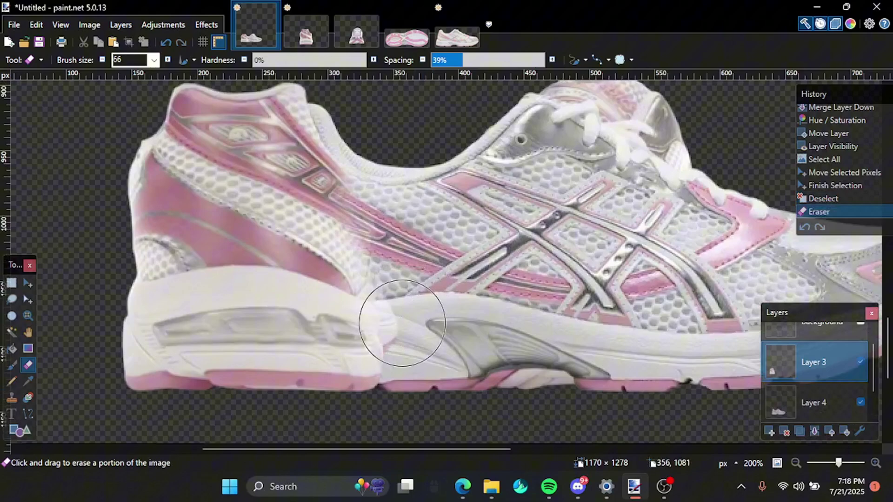
{"action": "left_click", "coordinate": [403, 328]}
- Open the Liquify effect to reshape the blended shoe
{"action": "left_click", "coordinate": [792, 394]}
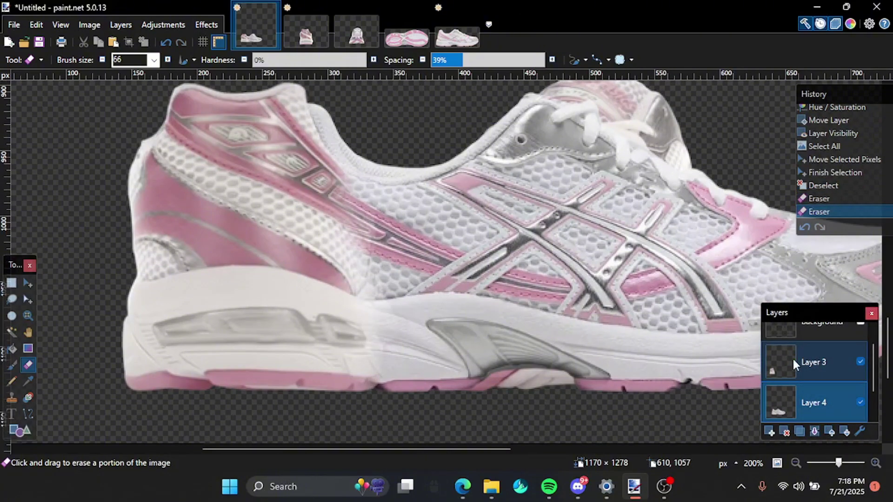
{"action": "left_click", "coordinate": [792, 356]}
{"action": "left_click", "coordinate": [200, 25]}
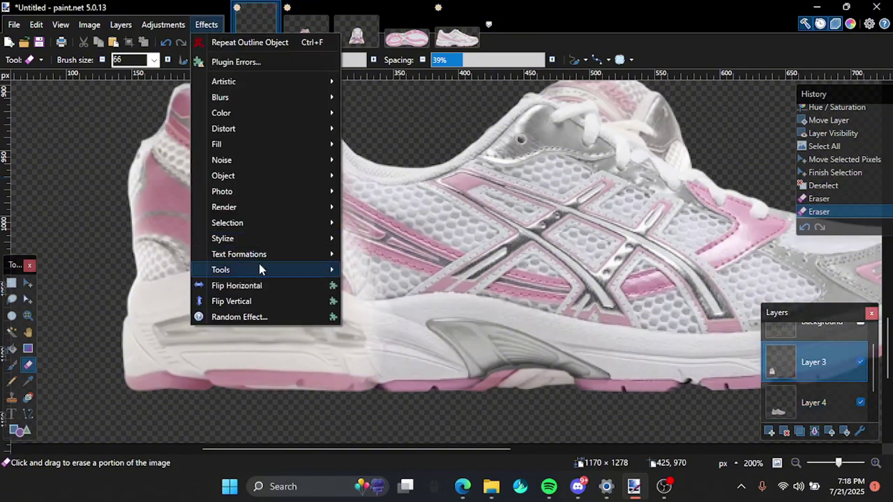
{"action": "mouse_move", "coordinate": [259, 270]}
{"action": "left_click", "coordinate": [368, 288]}
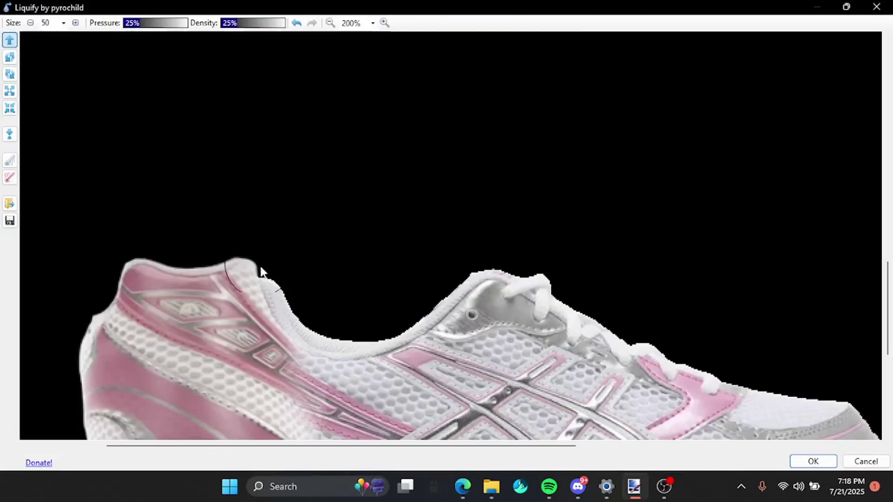
- Set the Liquify brush size to 70 and push the heel's pink stripes into line with the side stripes at the seam
{"action": "scroll", "coordinate": [289, 312], "scroll_direction": "up", "scroll_amount": 3}
{"action": "left_click", "coordinate": [61, 25]}
{"action": "left_click", "coordinate": [50, 284]}
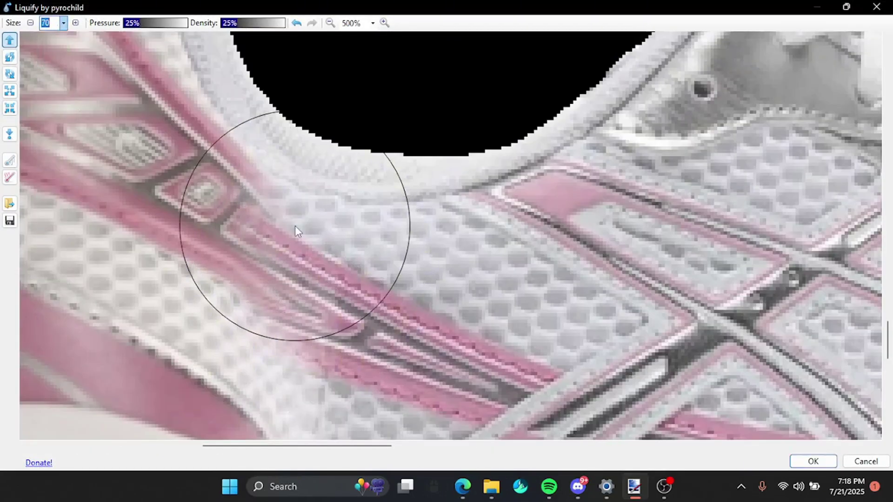
{"action": "left_click_drag", "start_coordinate": [295, 225], "coordinate": [222, 263]}
{"action": "left_click_drag", "start_coordinate": [269, 203], "coordinate": [268, 246]}
- Set the Liquify brush size to 100, push the heel stripes and collar edge into line with the side view, and apply the effect
{"action": "left_click", "coordinate": [62, 23]}
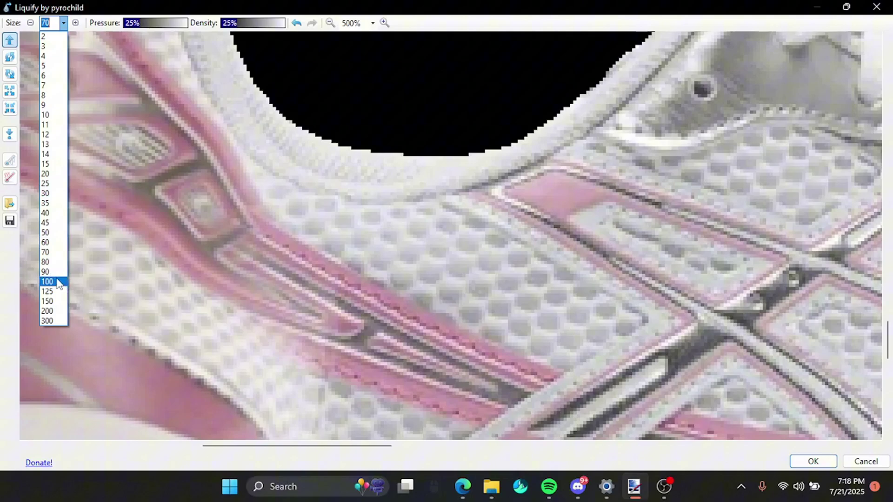
{"action": "left_click", "coordinate": [47, 282]}
{"action": "scroll", "coordinate": [223, 288], "scroll_direction": "down", "scroll_amount": 2}
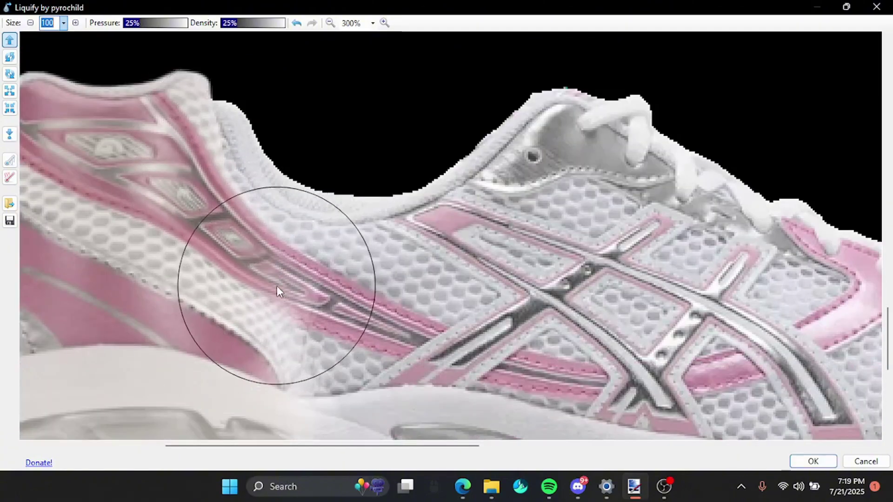
{"action": "left_click_drag", "start_coordinate": [277, 287], "coordinate": [298, 308]}
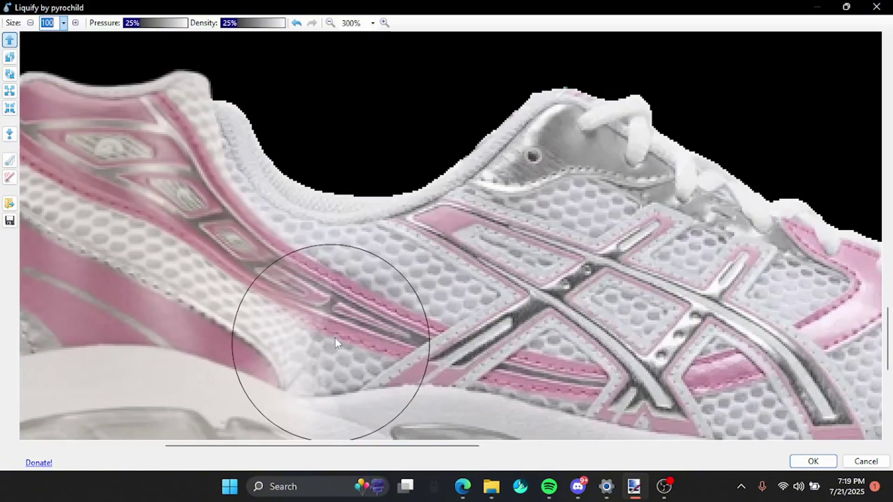
{"action": "left_click_drag", "start_coordinate": [214, 105], "coordinate": [231, 90]}
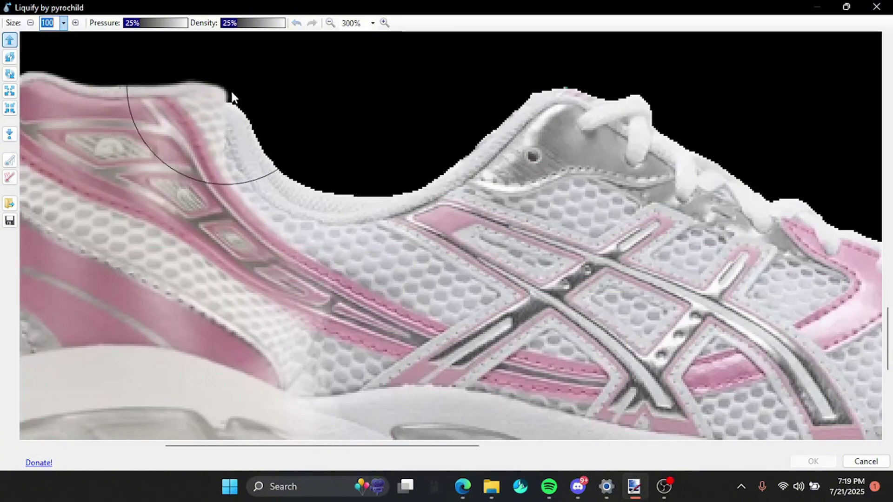
{"action": "key", "text": "Return"}
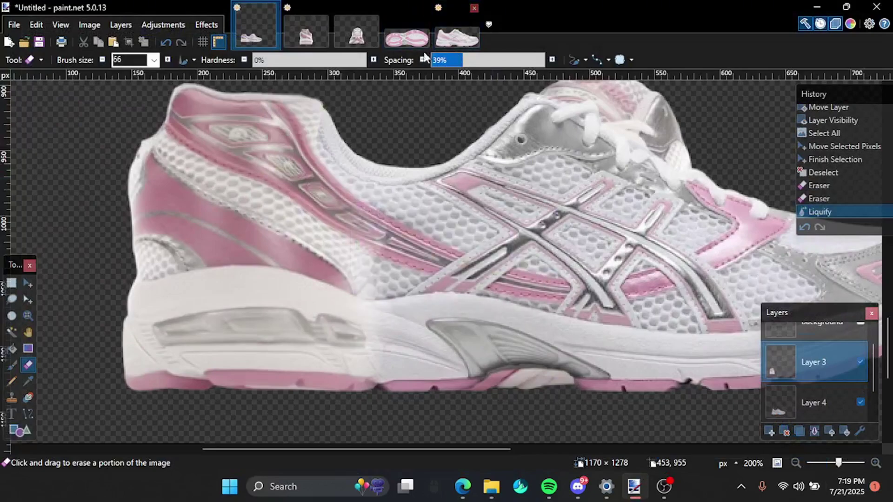
- Set the eraser brush size to 51 and spacing to 24%, and softly erase Layer 3's inner edge along the seam
{"action": "scroll", "coordinate": [382, 257], "scroll_direction": "up", "scroll_amount": 3}
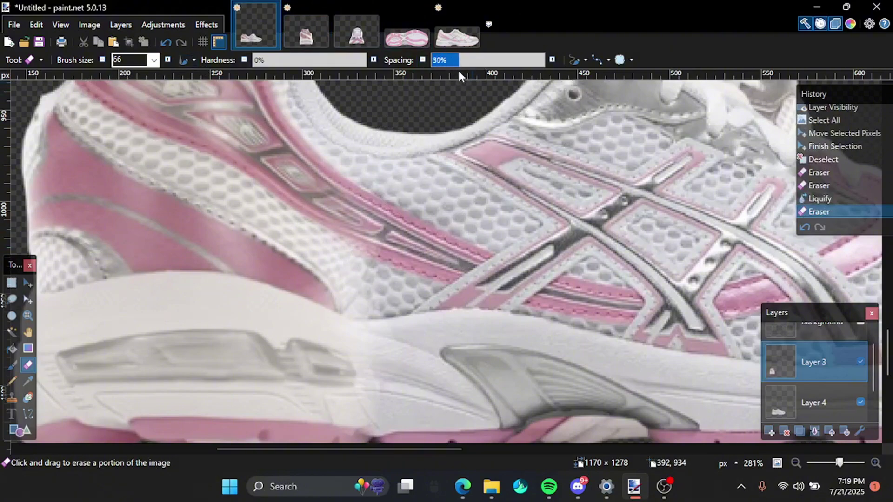
{"action": "left_click_drag", "start_coordinate": [458, 69], "coordinate": [450, 66]}
{"action": "left_click", "coordinate": [104, 60], "text": "ctrl"}
{"action": "left_click", "coordinate": [104, 60], "text": "ctrl"}
{"action": "left_click", "coordinate": [104, 60], "text": "ctrl"}
{"action": "scroll", "coordinate": [365, 318], "scroll_direction": "up", "scroll_amount": 3}
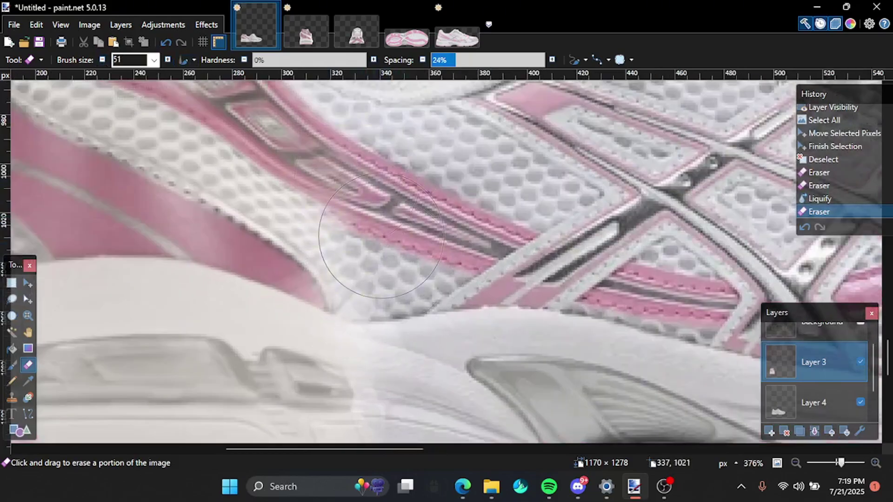
{"action": "left_click_drag", "start_coordinate": [381, 235], "coordinate": [379, 222]}
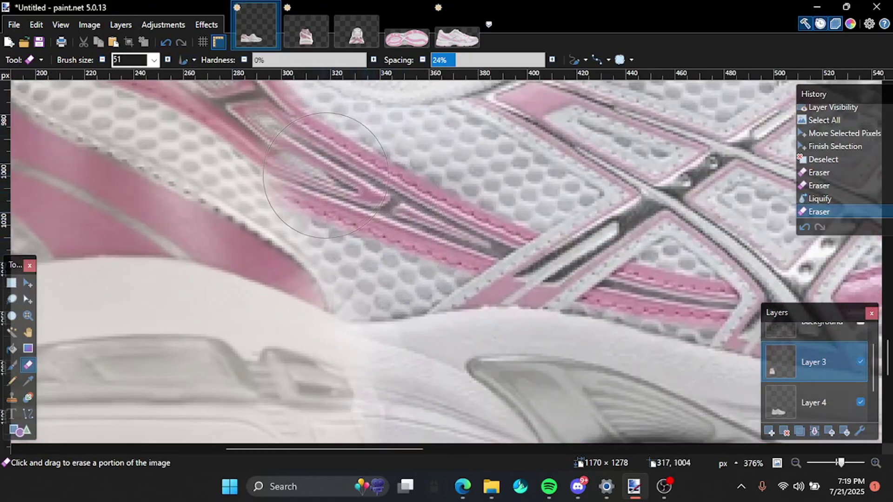
{"action": "key", "text": "ctrl+z"}
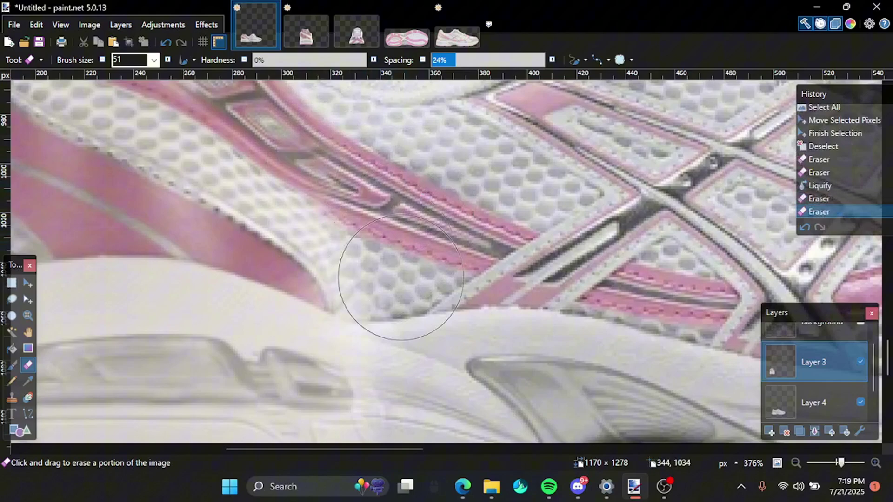
{"action": "left_click", "coordinate": [406, 316]}
- Select a rectangle of about 194 × 76 px around the heel collar on Layer 3, squash it to 64 px high and deselect
{"action": "scroll", "coordinate": [515, 420], "scroll_direction": "up", "scroll_amount": 3}
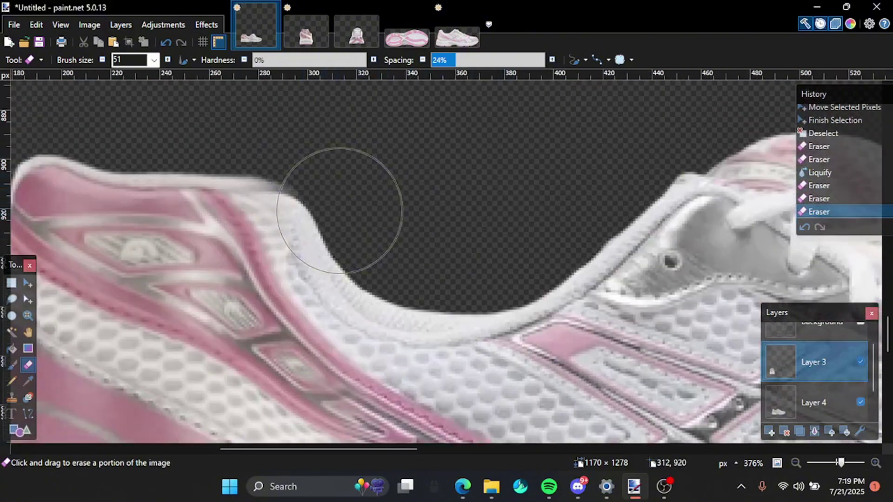
{"action": "scroll", "coordinate": [477, 199], "scroll_direction": "down", "scroll_amount": 3}
{"action": "left_click", "coordinate": [12, 283]}
{"action": "left_click_drag", "start_coordinate": [122, 131], "coordinate": [425, 250]}
{"action": "left_click", "coordinate": [27, 286]}
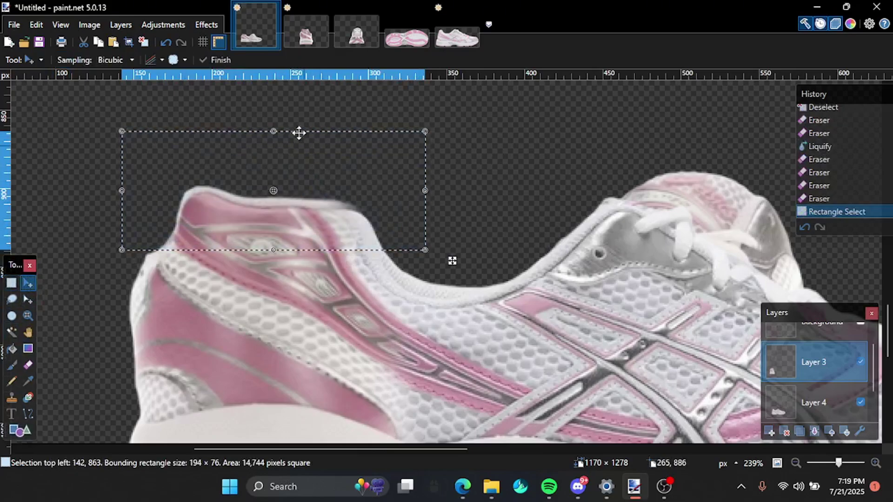
{"action": "left_click_drag", "start_coordinate": [273, 140], "coordinate": [272, 150]}
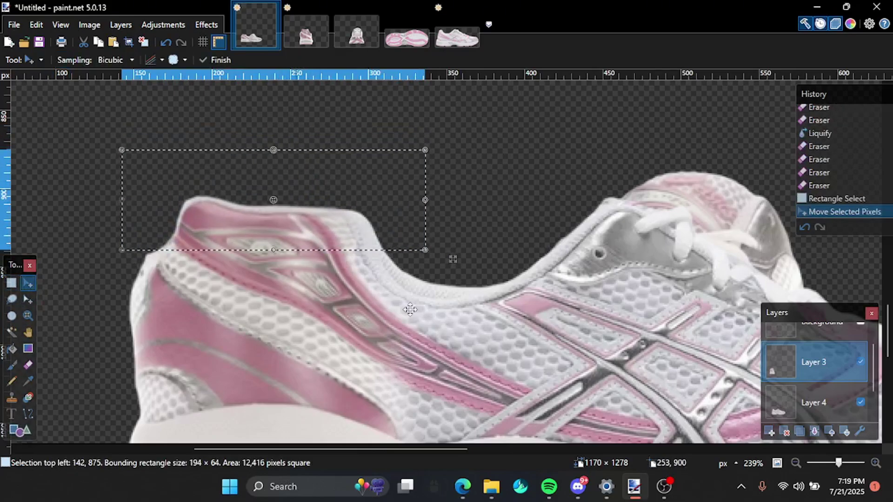
{"action": "key", "text": "ctrl+d"}
{"action": "left_click_drag", "start_coordinate": [412, 310], "coordinate": [382, 231]}
{"action": "scroll", "coordinate": [389, 275], "scroll_direction": "up", "scroll_amount": 7}
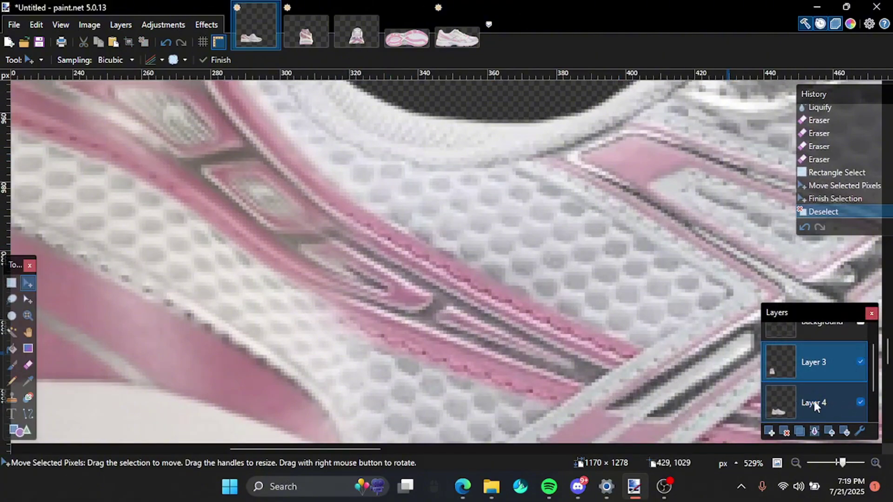
{"action": "left_click", "coordinate": [815, 404]}
{"action": "left_click", "coordinate": [205, 24]}
{"action": "mouse_move", "coordinate": [278, 269]}
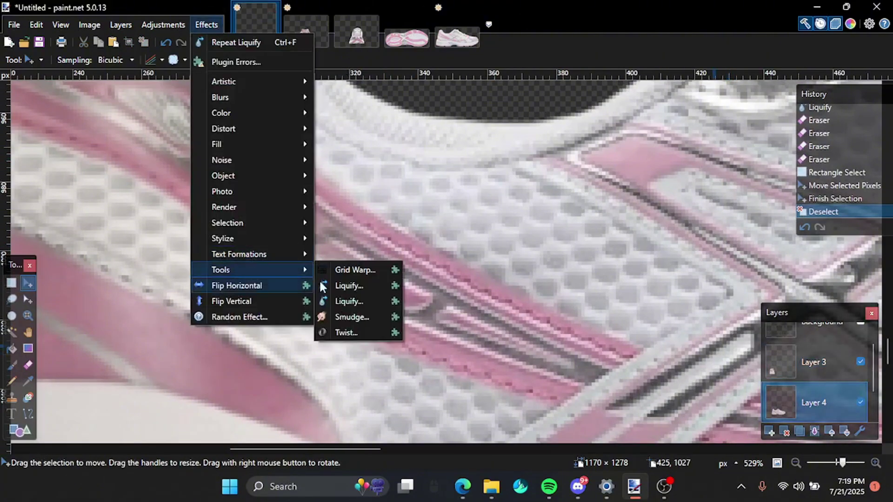
{"action": "left_click", "coordinate": [346, 285]}
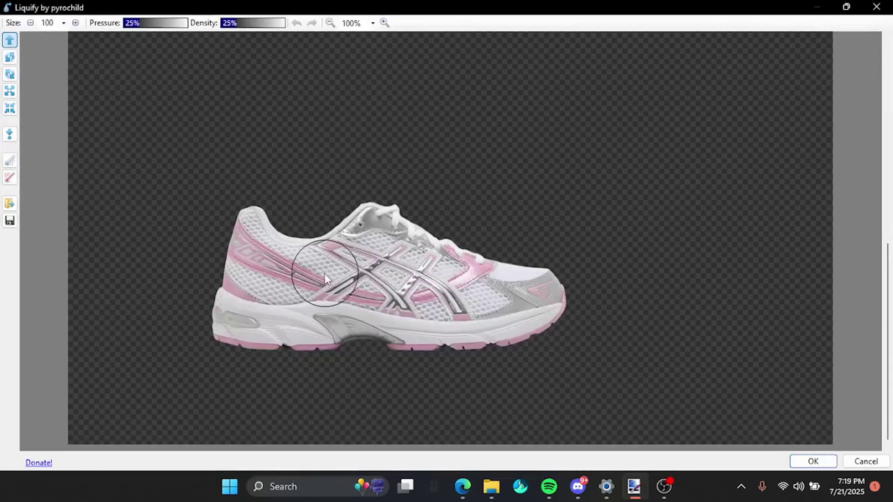
{"action": "right_click", "coordinate": [325, 273]}
{"action": "left_click", "coordinate": [392, 370]}
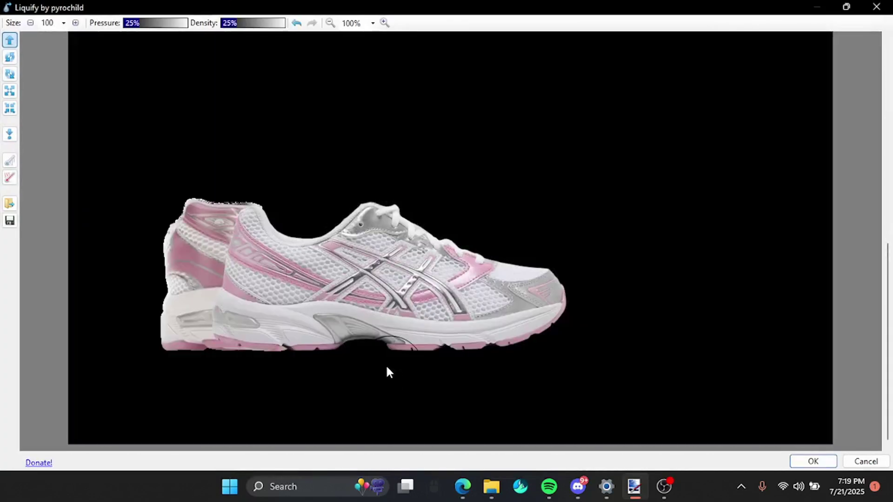
{"action": "left_click", "coordinate": [851, 462]}
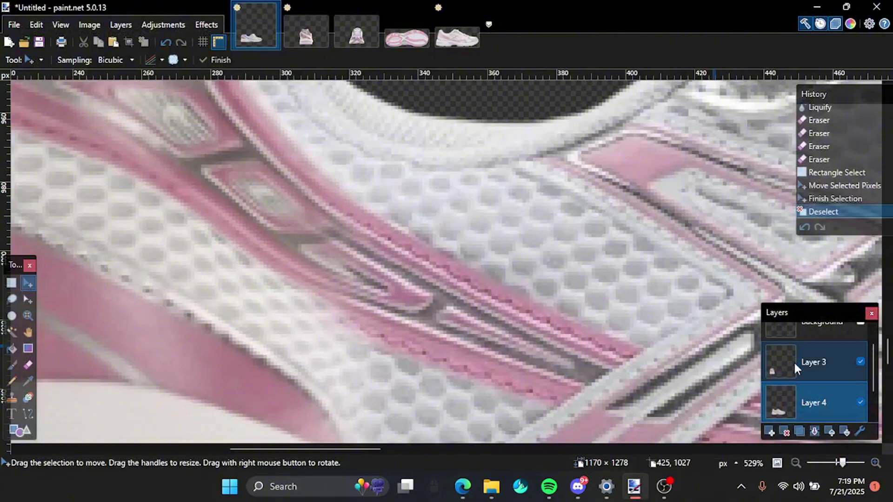
- Apply Liquify to Layer 3 to refine how the heel's pink stripes meet the side stripes at the seam
{"action": "left_click", "coordinate": [793, 361]}
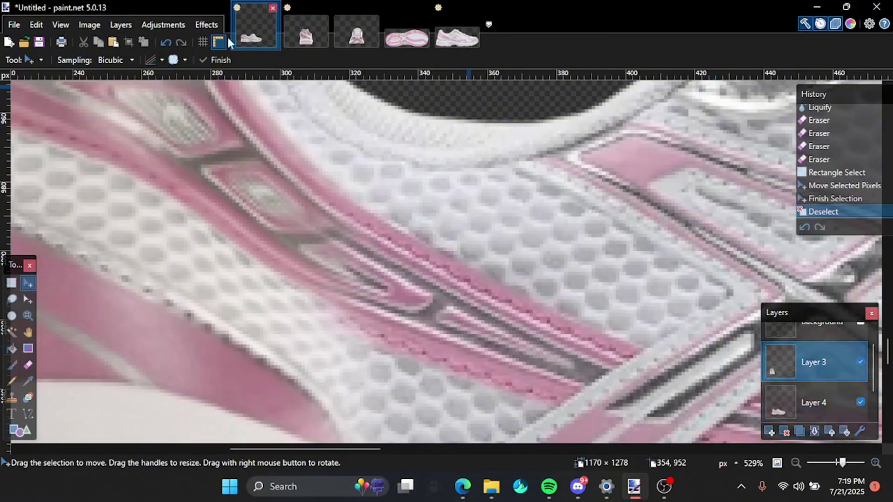
{"action": "left_click", "coordinate": [205, 25]}
{"action": "mouse_move", "coordinate": [279, 268]}
{"action": "left_click", "coordinate": [334, 298]}
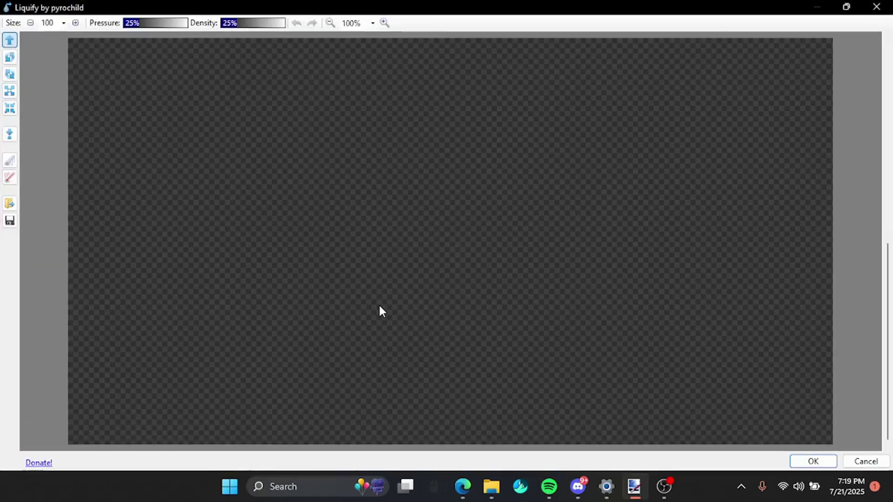
{"action": "right_click", "coordinate": [199, 293]}
{"action": "left_click", "coordinate": [266, 389]}
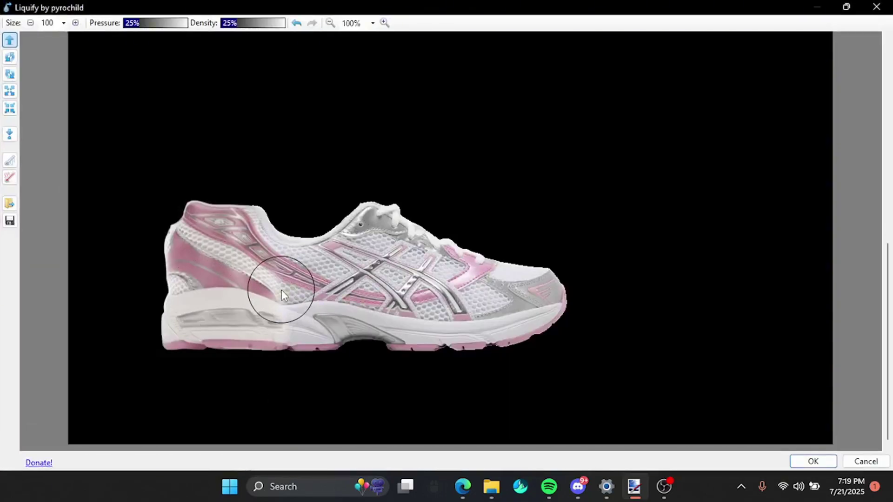
{"action": "scroll", "coordinate": [281, 289], "scroll_direction": "up", "scroll_amount": 3}
{"action": "mouse_move", "coordinate": [241, 244]}
{"action": "left_mouse_down"}
{"action": "mouse_move", "coordinate": [250, 246]}
{"action": "mouse_move", "coordinate": [261, 204]}
{"action": "left_mouse_up"}
{"action": "scroll", "coordinate": [230, 249], "scroll_direction": "up", "scroll_amount": 2}
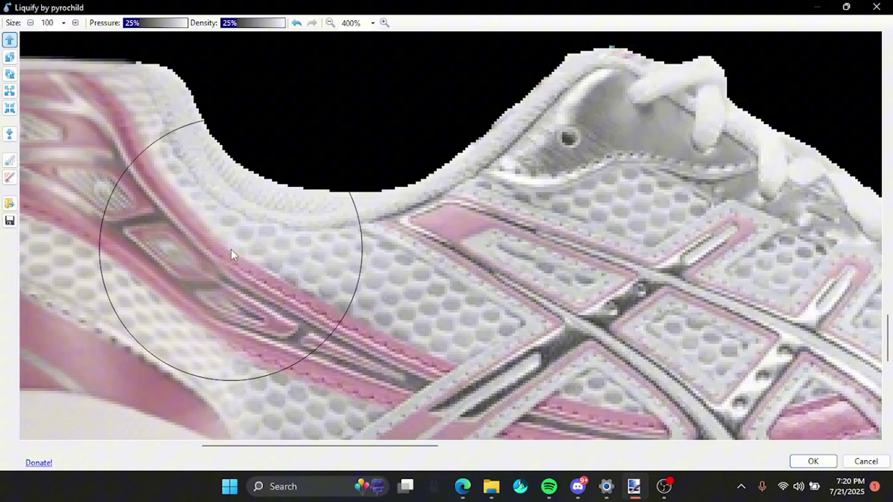
{"action": "left_click", "coordinate": [812, 463]}
- Reduce the eraser brush size to 31 and try erasing Layer 3 over the heel stripes at the seam
{"action": "key", "text": "e"}
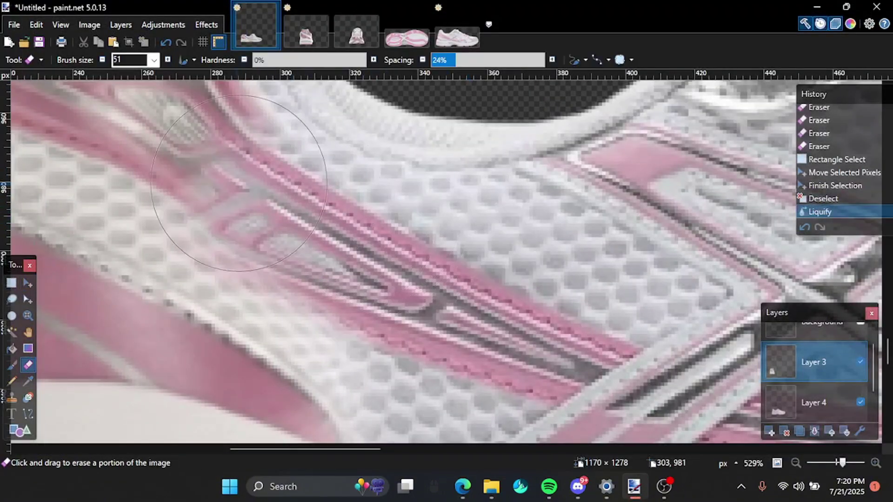
{"action": "left_click", "coordinate": [102, 62]}
{"action": "left_click", "coordinate": [319, 235]}
{"action": "key", "text": "ctrl+z"}
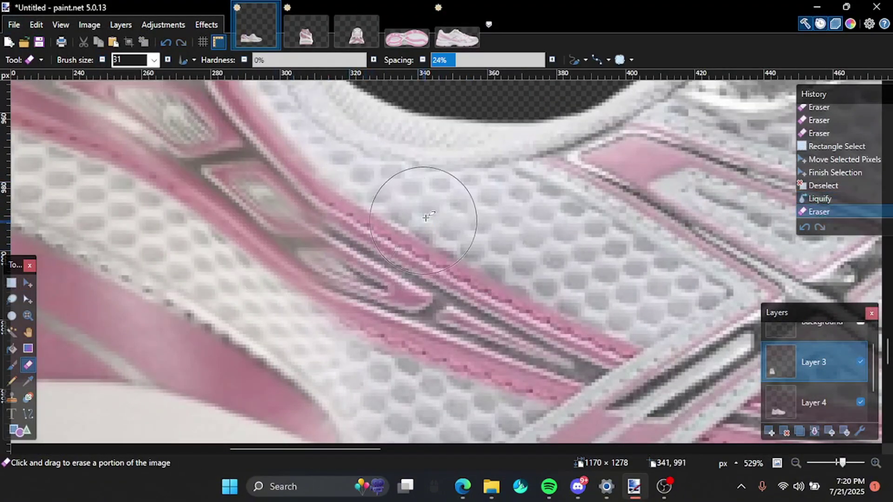
{"action": "key", "text": "ctrl+z"}
- Merge Layer 3 down into Layer 4 to join the back and side views of the shoe
{"action": "scroll", "coordinate": [426, 218], "scroll_direction": "down", "scroll_amount": 7}
{"action": "left_click", "coordinate": [454, 35]}
{"action": "left_click", "coordinate": [262, 31]}
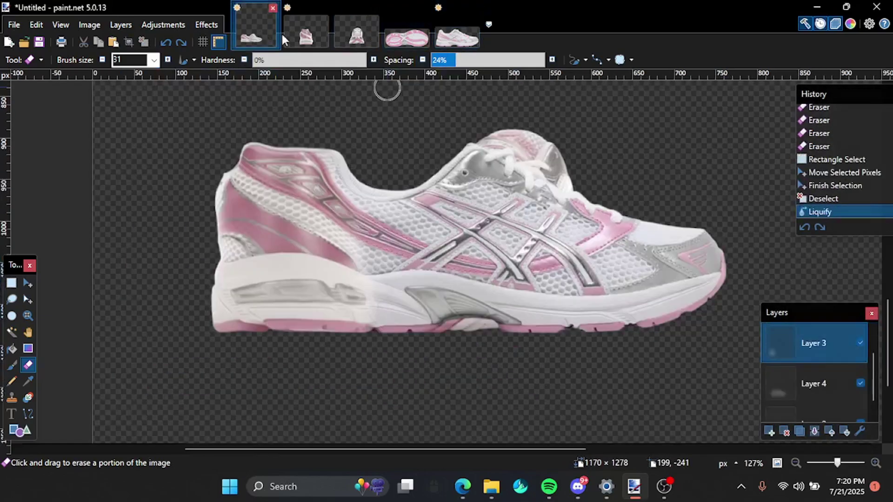
{"action": "left_click", "coordinate": [814, 431]}
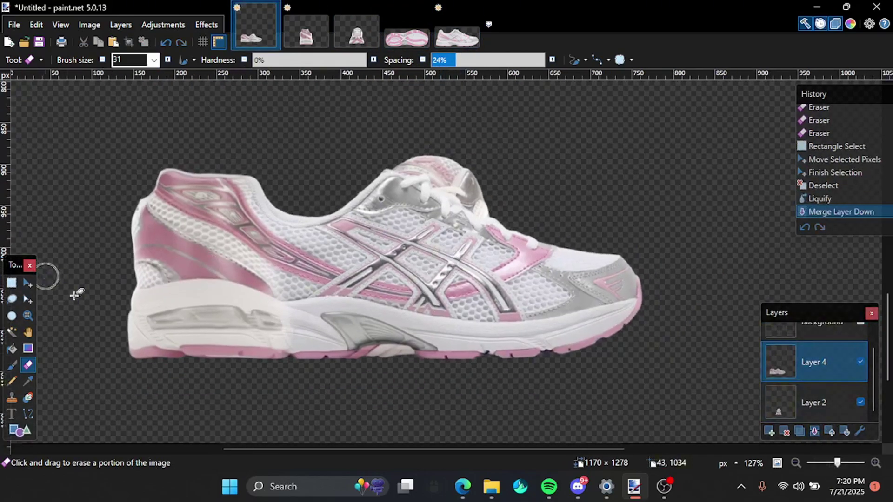
{"action": "scroll", "coordinate": [275, 386], "scroll_direction": "up", "scroll_amount": 1}
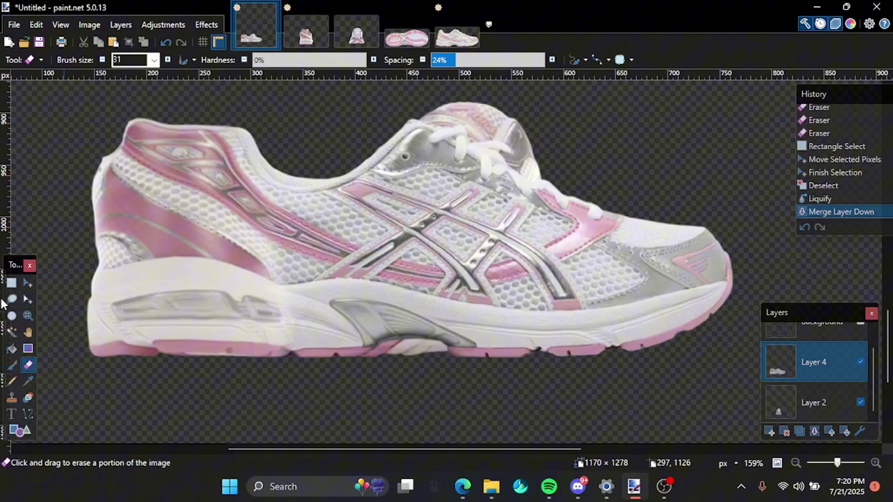
- Set the eraser hardness to 97% and spacing to 5%, and trim the rough edge of the shoe's collar opening on Layer 4
{"action": "left_click", "coordinate": [12, 283]}
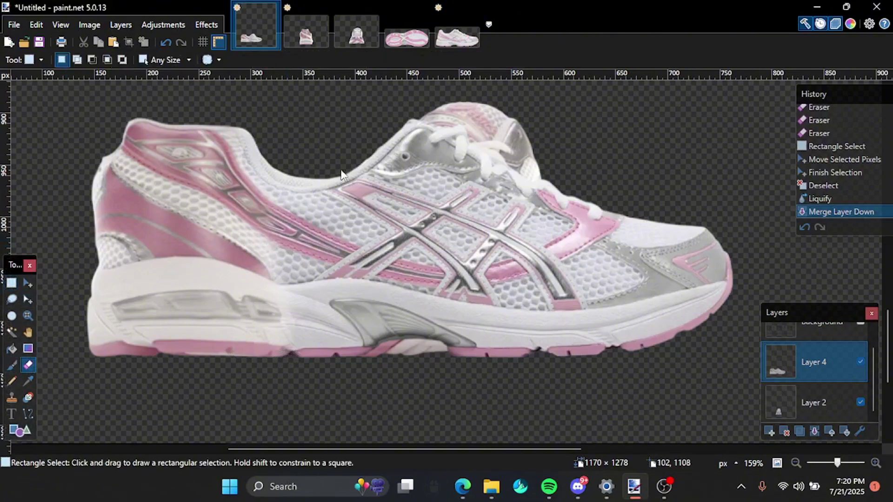
{"action": "key", "text": "e"}
{"action": "scroll", "coordinate": [341, 175], "scroll_direction": "up", "scroll_amount": 2}
{"action": "left_click", "coordinate": [355, 47]}
{"action": "left_click", "coordinate": [258, 31]}
{"action": "left_click", "coordinate": [334, 60]}
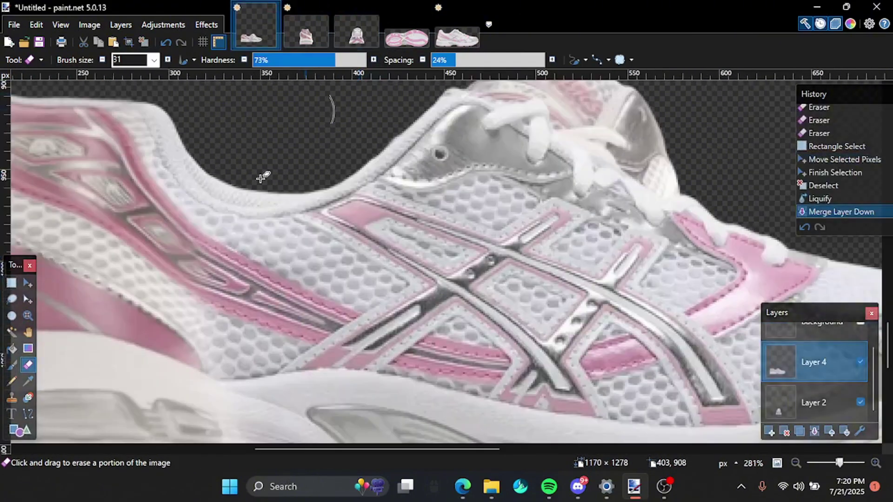
{"action": "scroll", "coordinate": [386, 183], "scroll_direction": "up", "scroll_amount": 4}
{"action": "mouse_move", "coordinate": [272, 174]}
{"action": "left_mouse_down"}
{"action": "mouse_move", "coordinate": [419, 193]}
{"action": "mouse_move", "coordinate": [299, 180]}
{"action": "mouse_move", "coordinate": [249, 156]}
{"action": "mouse_move", "coordinate": [293, 305]}
{"action": "left_mouse_up"}
{"action": "left_click", "coordinate": [421, 180]}
{"action": "key", "text": "ctrl+z"}
{"action": "left_click_drag", "start_coordinate": [281, 272], "coordinate": [255, 213]}
{"action": "scroll", "coordinate": [294, 180], "scroll_direction": "down", "scroll_amount": 7}
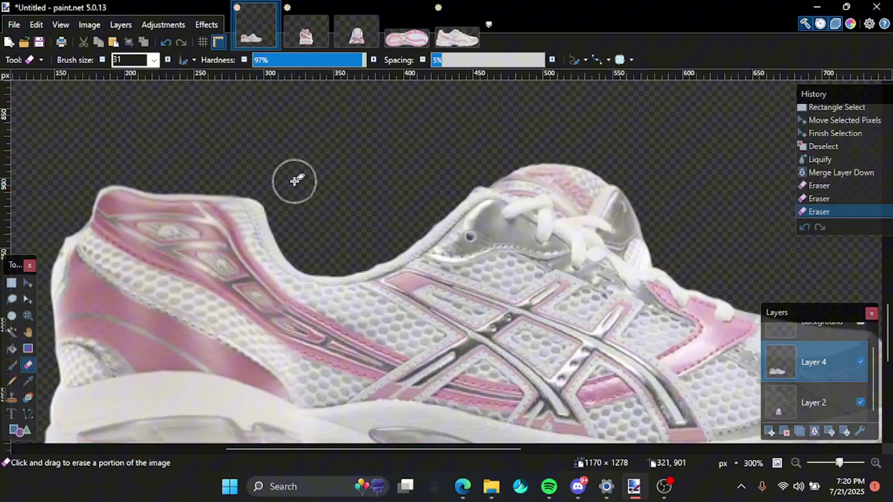
{"action": "left_click", "coordinate": [11, 283]}
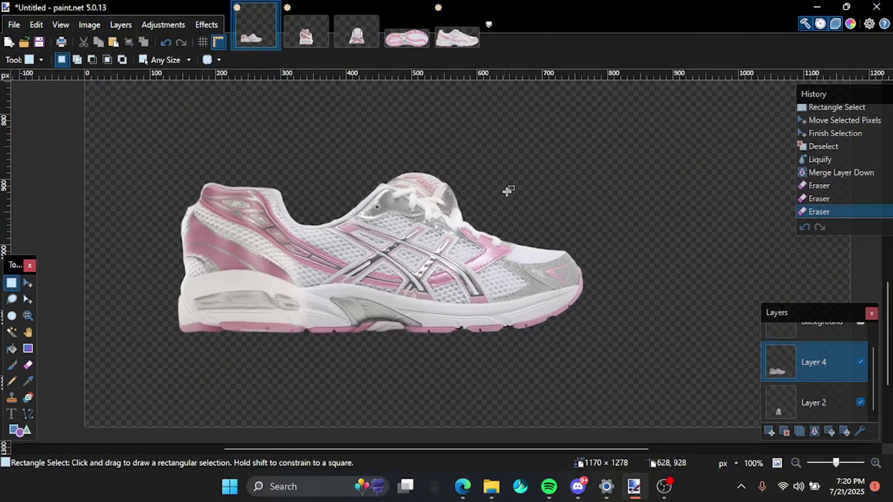
{"action": "left_click_drag", "start_coordinate": [627, 124], "coordinate": [309, 361]}
{"action": "key", "text": "ctrl+d"}
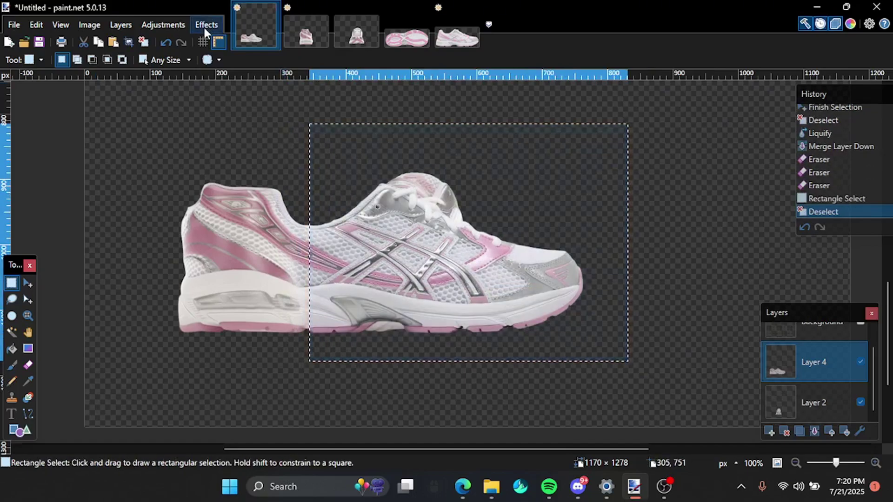
- Liquify the merged shoe on Layer 4 with a brush size of 300, pushing the toe and forefoot back towards the heel
{"action": "left_click", "coordinate": [206, 25]}
{"action": "mouse_move", "coordinate": [234, 275]}
{"action": "left_click", "coordinate": [341, 286]}
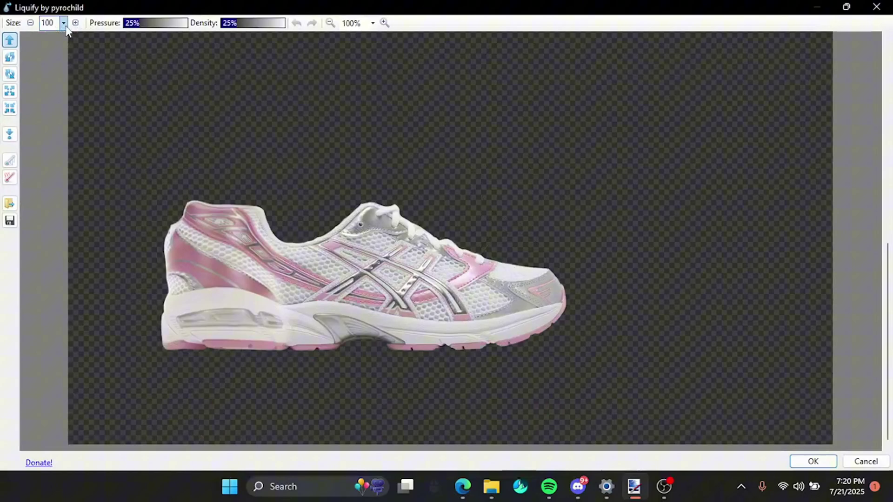
{"action": "left_click", "coordinate": [64, 23]}
{"action": "left_click", "coordinate": [57, 321]}
{"action": "mouse_move", "coordinate": [535, 309]}
{"action": "left_mouse_down"}
{"action": "mouse_move", "coordinate": [402, 307]}
{"action": "mouse_move", "coordinate": [468, 302]}
{"action": "mouse_move", "coordinate": [425, 300]}
{"action": "mouse_move", "coordinate": [565, 302]}
{"action": "mouse_move", "coordinate": [400, 310]}
{"action": "mouse_move", "coordinate": [550, 299]}
{"action": "mouse_move", "coordinate": [432, 291]}
{"action": "mouse_move", "coordinate": [414, 339]}
{"action": "left_mouse_up"}
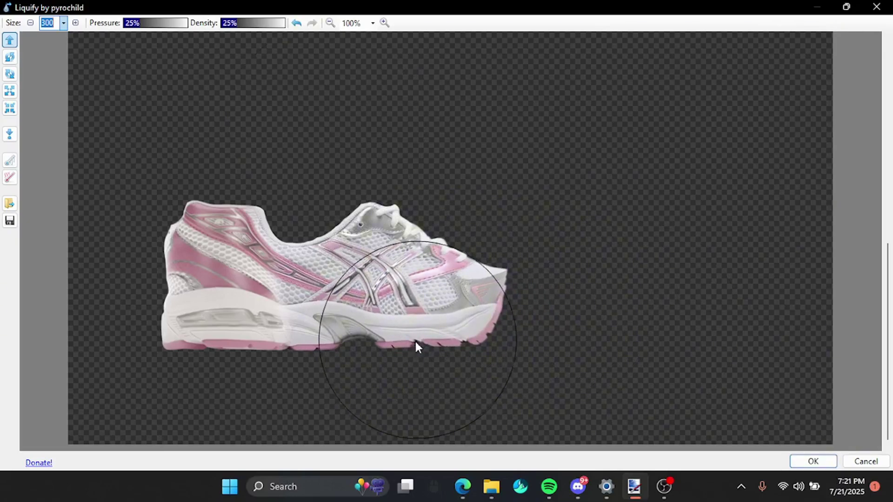
{"action": "scroll", "coordinate": [414, 339], "scroll_direction": "up", "scroll_amount": 1}
{"action": "mouse_move", "coordinate": [291, 330]}
{"action": "left_mouse_down"}
{"action": "mouse_move", "coordinate": [316, 319]}
{"action": "mouse_move", "coordinate": [504, 288]}
{"action": "mouse_move", "coordinate": [563, 248]}
{"action": "mouse_move", "coordinate": [573, 261]}
{"action": "mouse_move", "coordinate": [521, 323]}
{"action": "mouse_move", "coordinate": [428, 277]}
{"action": "mouse_move", "coordinate": [329, 209]}
{"action": "mouse_move", "coordinate": [350, 223]}
{"action": "left_mouse_up"}
{"action": "left_click", "coordinate": [814, 460]}
- Move Layer 4 below Layer 2 and toggle the Background layer's visibility to compare the shoe views with the template
{"action": "left_click_drag", "start_coordinate": [817, 362], "coordinate": [821, 403]}
{"action": "scroll", "coordinate": [347, 273], "scroll_direction": "up", "scroll_amount": 2}
{"action": "scroll", "coordinate": [860, 372], "scroll_direction": "up", "scroll_amount": 1}
{"action": "left_click", "coordinate": [860, 342]}
{"action": "left_click", "coordinate": [860, 342]}
{"action": "left_click", "coordinate": [860, 342]}
{"action": "left_click", "coordinate": [860, 342]}
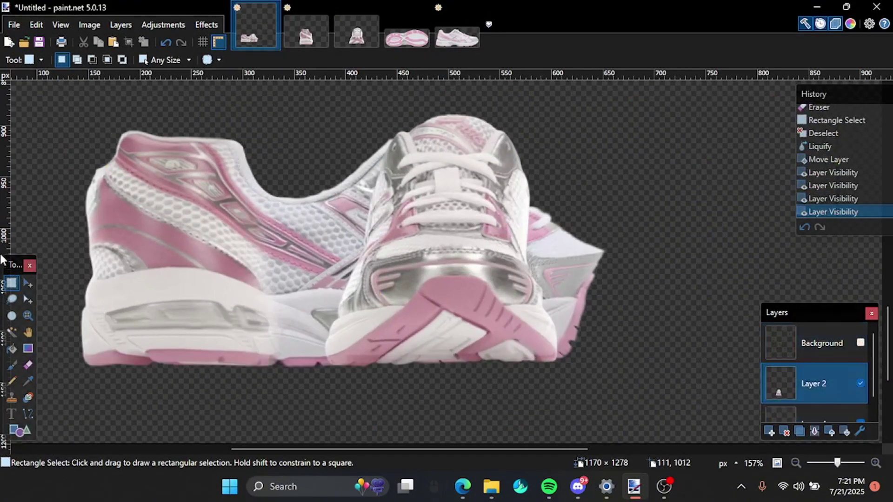
- Set the eraser hardness to 0% and spacing to 16%, and fade the front view's edge on Layer 2 where it overlaps the side view
{"action": "left_click", "coordinate": [28, 364]}
{"action": "scroll", "coordinate": [345, 154], "scroll_direction": "up", "scroll_amount": 3}
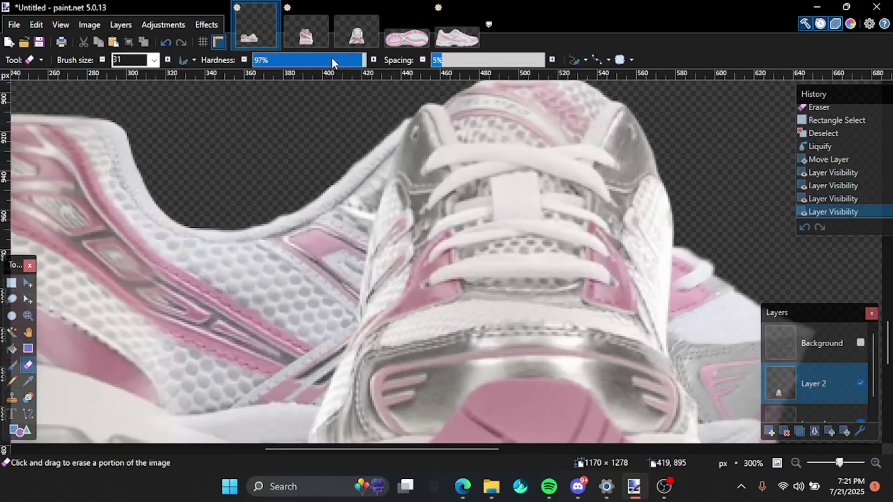
{"action": "left_click", "coordinate": [451, 62]}
{"action": "scroll", "coordinate": [378, 149], "scroll_direction": "up", "scroll_amount": 2}
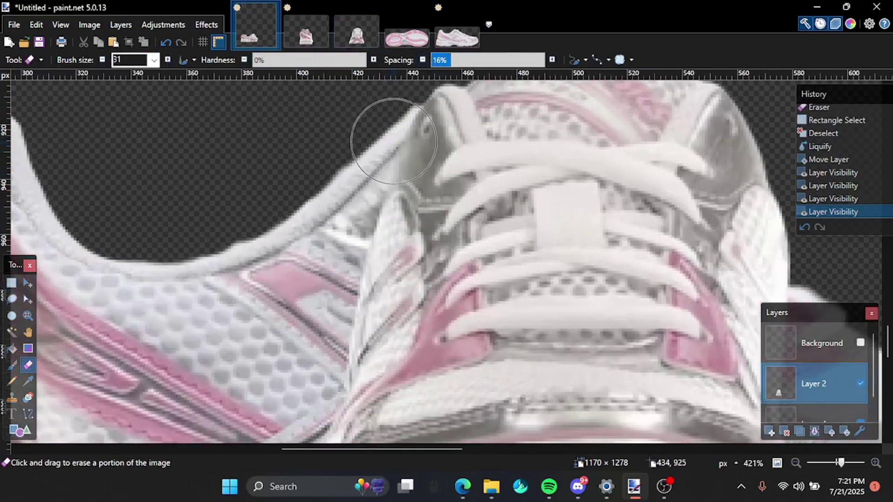
{"action": "left_click_drag", "start_coordinate": [379, 223], "coordinate": [385, 336]}
{"action": "scroll", "coordinate": [384, 298], "scroll_direction": "down", "scroll_amount": 5}
{"action": "scroll", "coordinate": [384, 298], "scroll_direction": "left", "scroll_amount": 2}
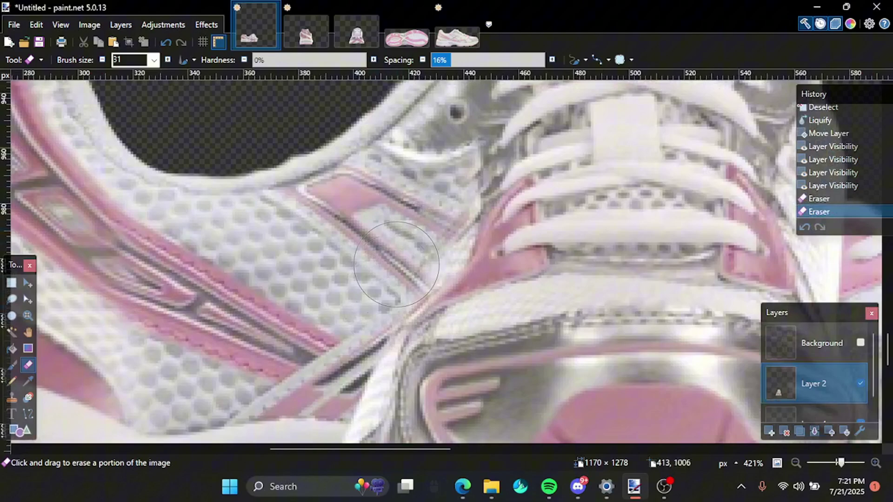
{"action": "mouse_move", "coordinate": [402, 274]}
{"action": "left_mouse_down"}
{"action": "mouse_move", "coordinate": [424, 235]}
{"action": "mouse_move", "coordinate": [438, 295]}
{"action": "mouse_move", "coordinate": [409, 316]}
{"action": "left_mouse_up"}
{"action": "key", "text": "ctrl+z"}
{"action": "scroll", "coordinate": [315, 273], "scroll_direction": "down", "scroll_amount": 3}
{"action": "scroll", "coordinate": [316, 273], "scroll_direction": "down", "scroll_amount": 2}
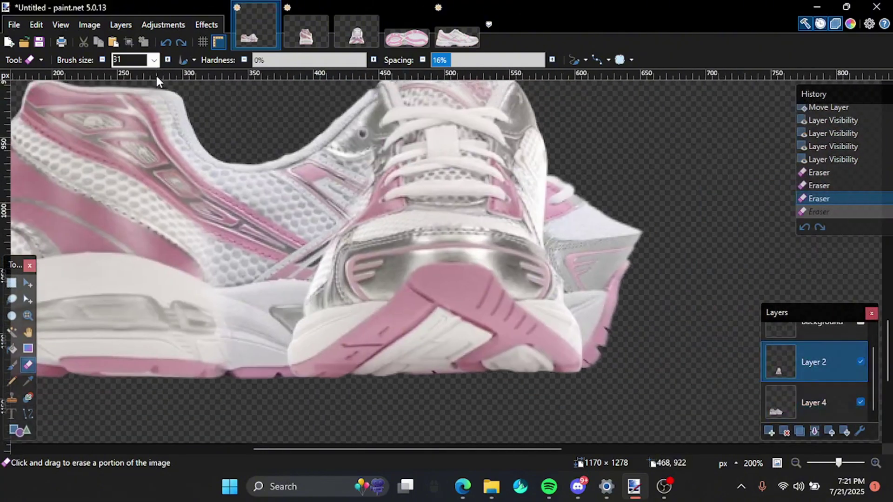
- Liquify Layer 2 with a brush size of 300, pushing the edge of the front view's sole away from the heel
{"action": "left_click", "coordinate": [206, 24]}
{"action": "left_click", "coordinate": [331, 293]}
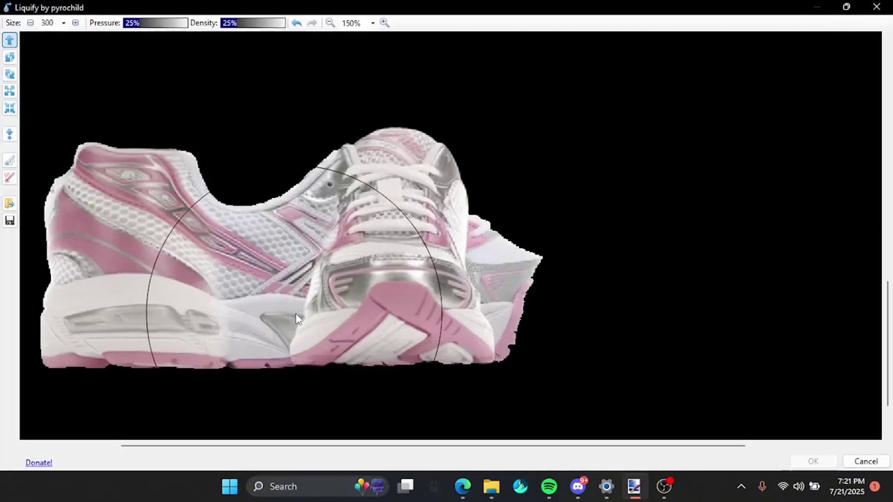
{"action": "left_click_drag", "start_coordinate": [296, 314], "coordinate": [308, 303]}
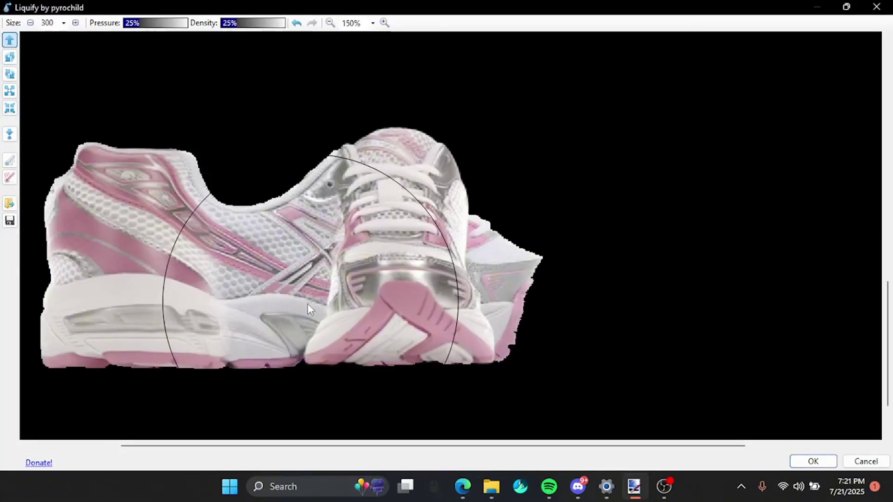
{"action": "left_click", "coordinate": [812, 462]}
- Softly erase the front view's edge on Layer 2 around the side stripes and above the sole
{"action": "scroll", "coordinate": [372, 300], "scroll_direction": "up", "scroll_amount": 3}
{"action": "left_click_drag", "start_coordinate": [379, 275], "coordinate": [374, 318]}
{"action": "scroll", "coordinate": [386, 293], "scroll_direction": "up", "scroll_amount": 2}
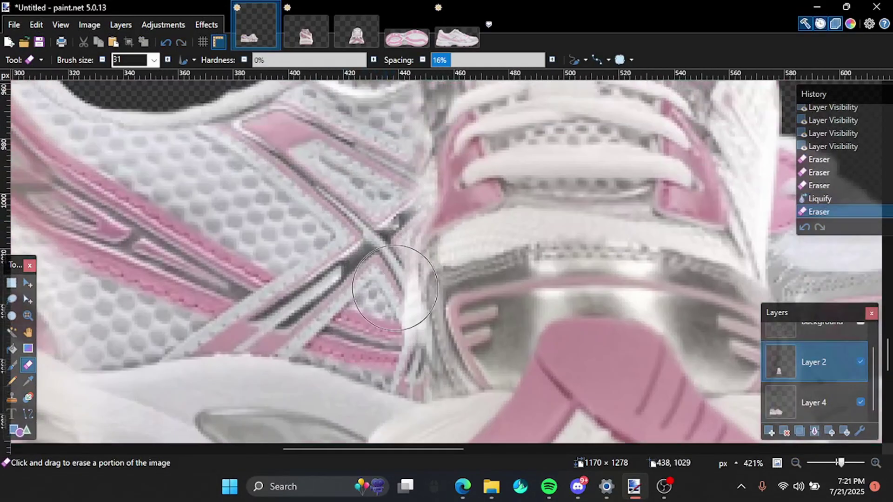
{"action": "scroll", "coordinate": [397, 328], "scroll_direction": "right", "scroll_amount": 2}
{"action": "mouse_move", "coordinate": [394, 288]}
{"action": "left_mouse_down"}
{"action": "mouse_move", "coordinate": [449, 275]}
{"action": "mouse_move", "coordinate": [393, 217]}
{"action": "mouse_move", "coordinate": [363, 207]}
{"action": "mouse_move", "coordinate": [407, 316]}
{"action": "mouse_move", "coordinate": [405, 326]}
{"action": "mouse_move", "coordinate": [375, 326]}
{"action": "left_mouse_up"}
- Liquify Layer 4 with a brush size of 150, reshaping the side view where it meets the front view
{"action": "left_click", "coordinate": [813, 395]}
{"action": "left_click", "coordinate": [206, 24]}
{"action": "left_click", "coordinate": [331, 294]}
{"action": "scroll", "coordinate": [389, 328], "scroll_direction": "up", "scroll_amount": 3}
{"action": "left_click", "coordinate": [64, 22]}
{"action": "left_click", "coordinate": [48, 292]}
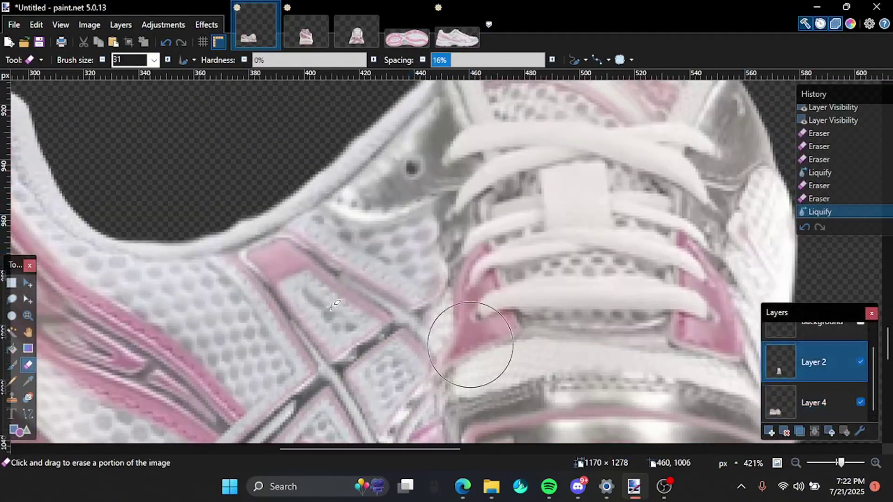
- Erase more of the front view's overlapping edge on Layer 2 to blend it into the side stripes and midsole
{"action": "left_click", "coordinate": [247, 30]}
{"action": "left_click", "coordinate": [247, 28]}
{"action": "scroll", "coordinate": [317, 245], "scroll_direction": "down", "scroll_amount": 3}
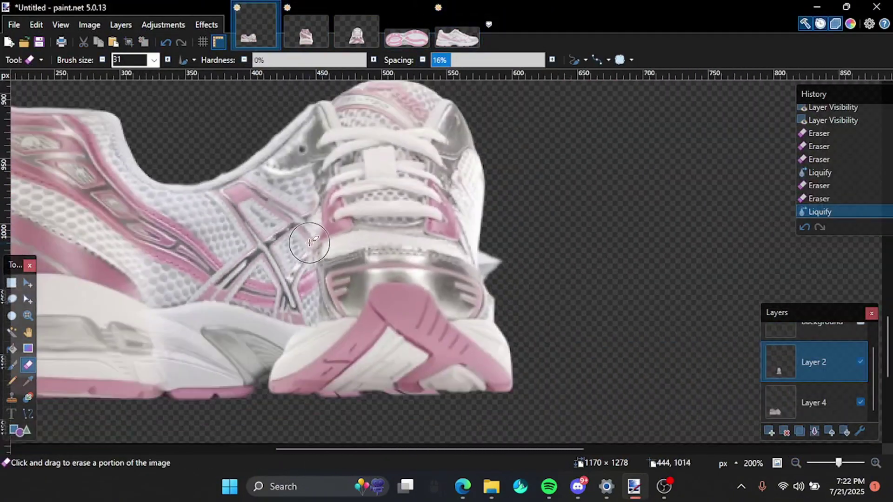
{"action": "left_click_drag", "start_coordinate": [316, 245], "coordinate": [378, 253]}
{"action": "scroll", "coordinate": [363, 246], "scroll_direction": "down", "scroll_amount": 1}
{"action": "scroll", "coordinate": [361, 321], "scroll_direction": "up", "scroll_amount": 4}
{"action": "mouse_move", "coordinate": [372, 328]}
{"action": "left_mouse_down"}
{"action": "mouse_move", "coordinate": [393, 309]}
{"action": "mouse_move", "coordinate": [378, 336]}
{"action": "left_mouse_up"}
{"action": "scroll", "coordinate": [386, 321], "scroll_direction": "up", "scroll_amount": 1}
{"action": "mouse_move", "coordinate": [460, 272]}
{"action": "left_mouse_down"}
{"action": "mouse_move", "coordinate": [370, 339]}
{"action": "mouse_move", "coordinate": [374, 279]}
{"action": "mouse_move", "coordinate": [488, 250]}
{"action": "left_mouse_up"}
{"action": "scroll", "coordinate": [373, 279], "scroll_direction": "down", "scroll_amount": 4}
- Toggle Layer 2's visibility to compare the front view with the side view beneath it
{"action": "double_click", "coordinate": [859, 362]}
{"action": "scroll", "coordinate": [410, 279], "scroll_direction": "up", "scroll_amount": 3}
{"action": "double_click", "coordinate": [860, 361]}
{"action": "double_click", "coordinate": [859, 361]}
{"action": "double_click", "coordinate": [859, 361]}
- Nudge the whole front view on Layer 2 left over the side view and deselect it
{"action": "left_click", "coordinate": [29, 282]}
{"action": "key", "text": "ctrl+a"}
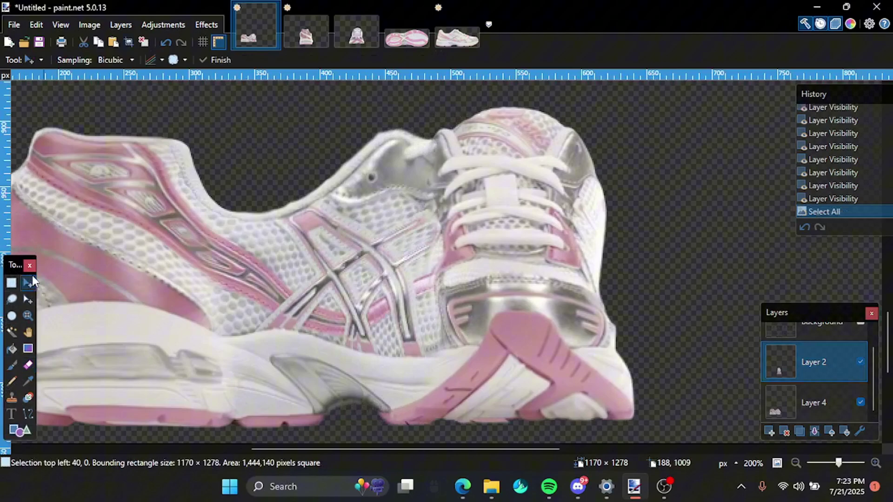
{"action": "key", "text": "Left"}
{"action": "key", "text": "Left"}
{"action": "key", "text": "Left"}
{"action": "key", "text": "Left"}
{"action": "key", "text": "Left"}
{"action": "key", "text": "Left"}
{"action": "key", "text": "Left"}
{"action": "key", "text": "Left"}
{"action": "key", "text": "Left"}
{"action": "key", "text": "Left"}
{"action": "key", "text": "Left"}
{"action": "key", "text": "Left"}
{"action": "key", "text": "Left"}
{"action": "key", "text": "Left"}
{"action": "key", "text": "ctrl+d"}
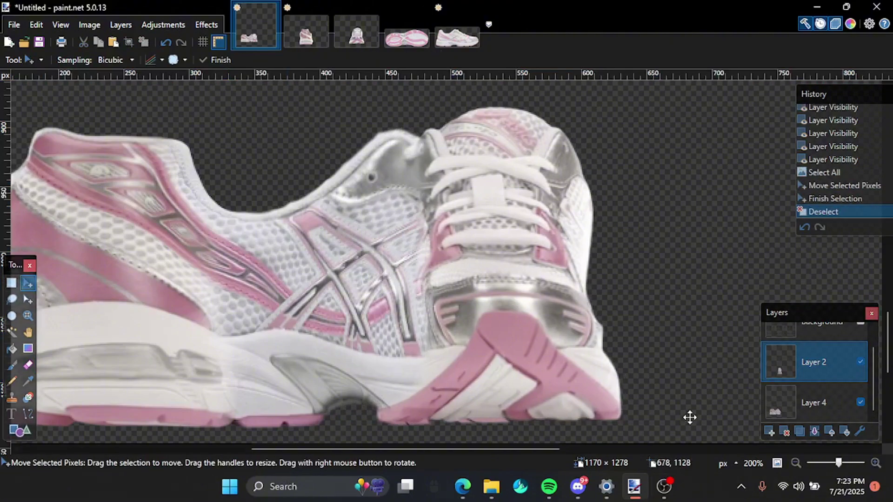
- Liquify Layer 4 with a brush size of 150, pushing the peak of the shoe's collar towards the front view's tongue
{"action": "left_click", "coordinate": [813, 402]}
{"action": "left_click", "coordinate": [814, 370]}
{"action": "left_click", "coordinate": [816, 399]}
{"action": "left_click", "coordinate": [206, 24]}
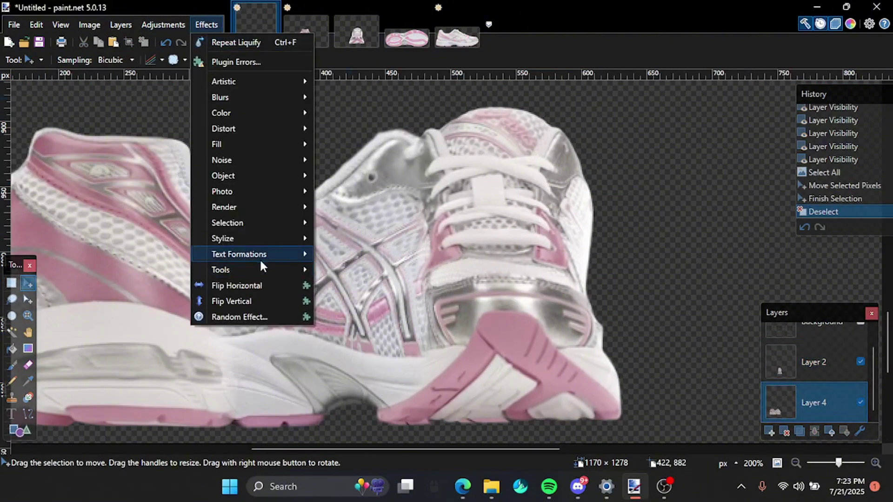
{"action": "mouse_move", "coordinate": [261, 270]}
{"action": "left_click", "coordinate": [334, 300]}
{"action": "scroll", "coordinate": [420, 341], "scroll_direction": "up", "scroll_amount": 1}
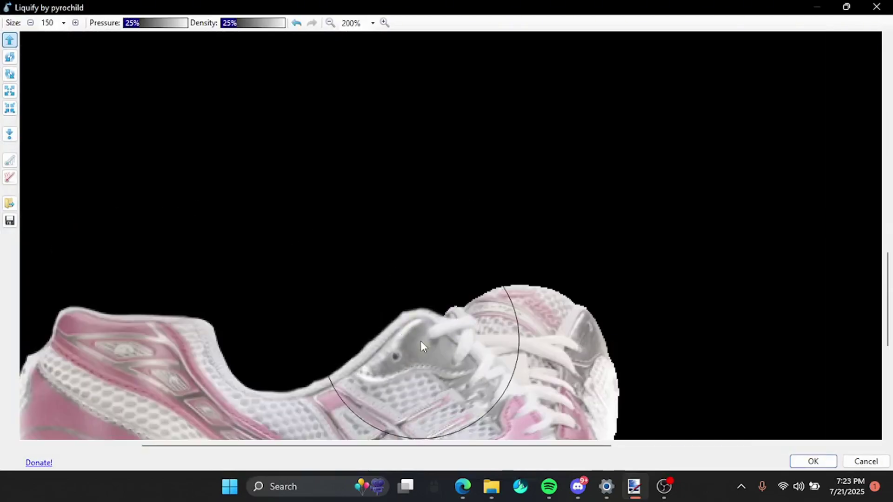
{"action": "mouse_move", "coordinate": [404, 308]}
{"action": "left_mouse_down"}
{"action": "mouse_move", "coordinate": [429, 319]}
{"action": "mouse_move", "coordinate": [427, 311]}
{"action": "left_mouse_up"}
{"action": "scroll", "coordinate": [436, 303], "scroll_direction": "down", "scroll_amount": 5}
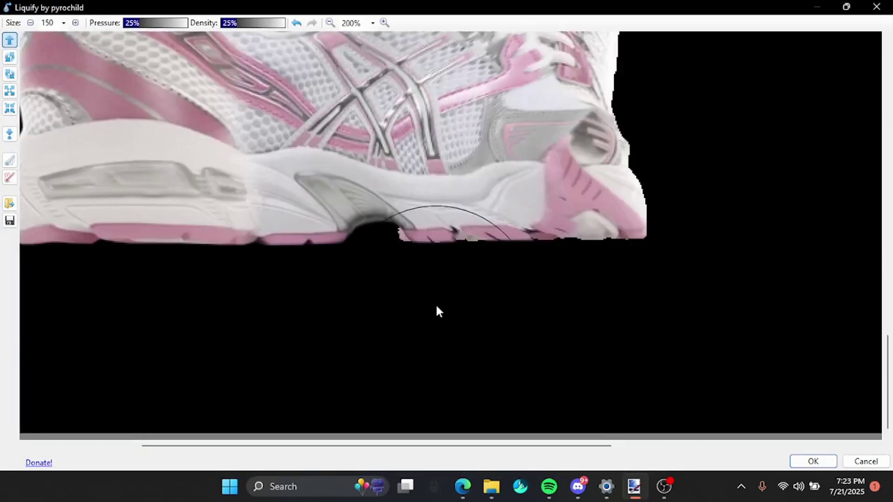
{"action": "left_click", "coordinate": [813, 461]}
- Erase more of the front view's edge on Layer 2, toggling the layer and checking the original side-view image for comparison
{"action": "scroll", "coordinate": [774, 423], "scroll_direction": "up", "scroll_amount": 2}
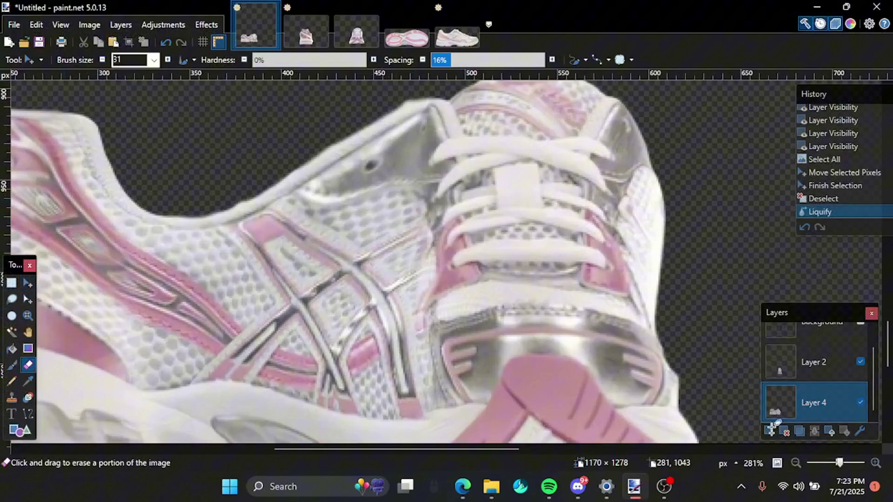
{"action": "left_click", "coordinate": [811, 362]}
{"action": "scroll", "coordinate": [433, 302], "scroll_direction": "up", "scroll_amount": 1}
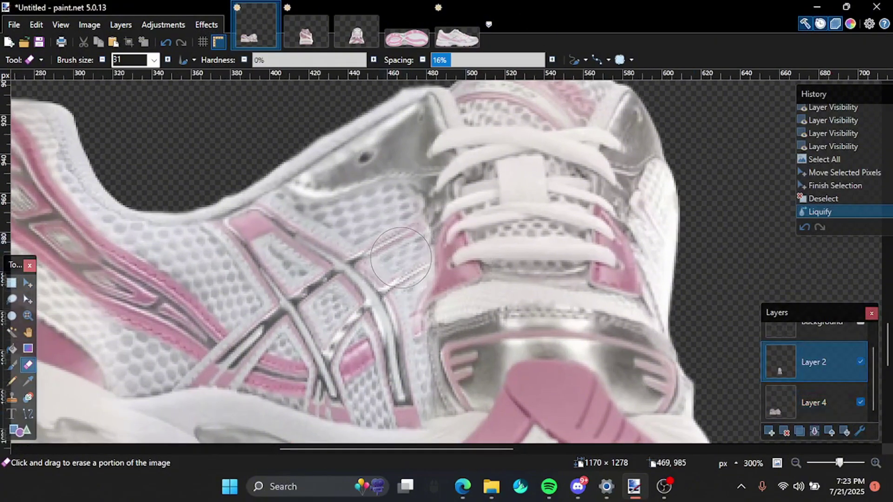
{"action": "left_click", "coordinate": [861, 359]}
{"action": "left_click", "coordinate": [860, 358]}
{"action": "left_click", "coordinate": [860, 359]}
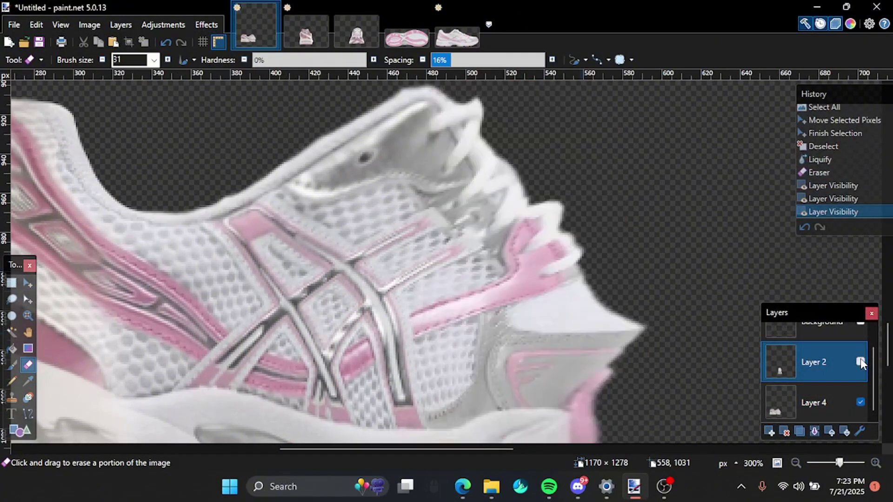
{"action": "left_click", "coordinate": [860, 359]}
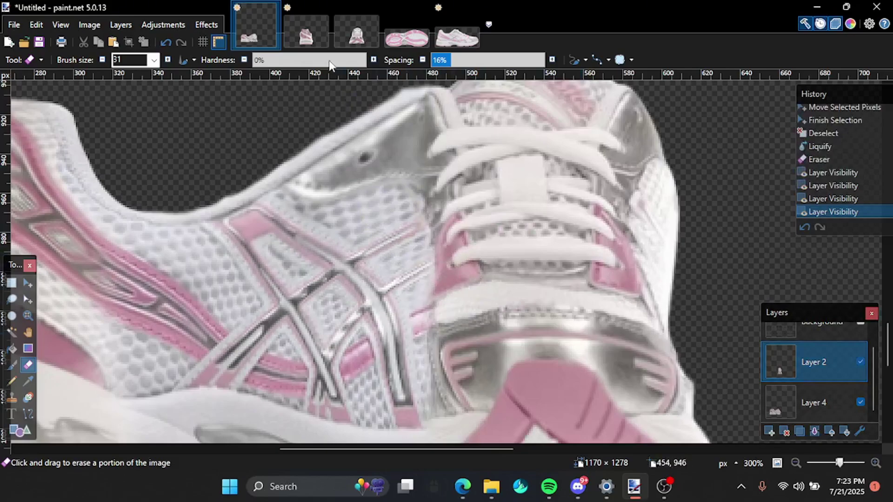
{"action": "left_click", "coordinate": [470, 41]}
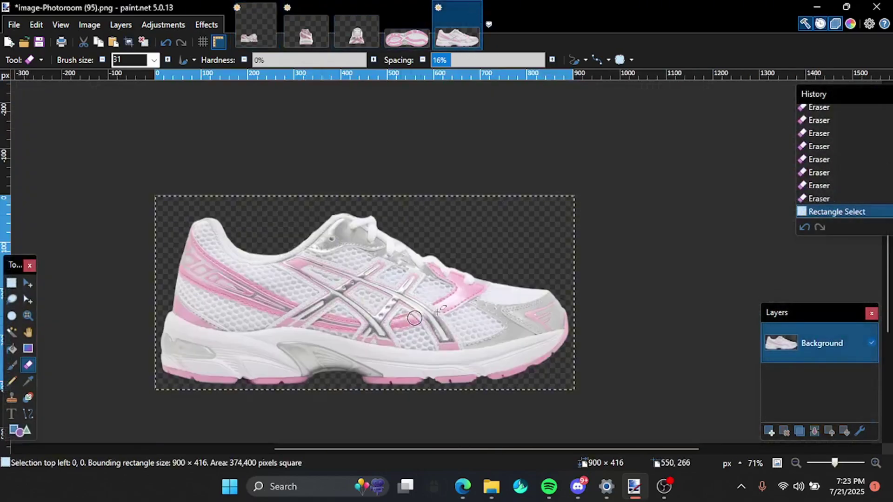
{"action": "left_click", "coordinate": [240, 21]}
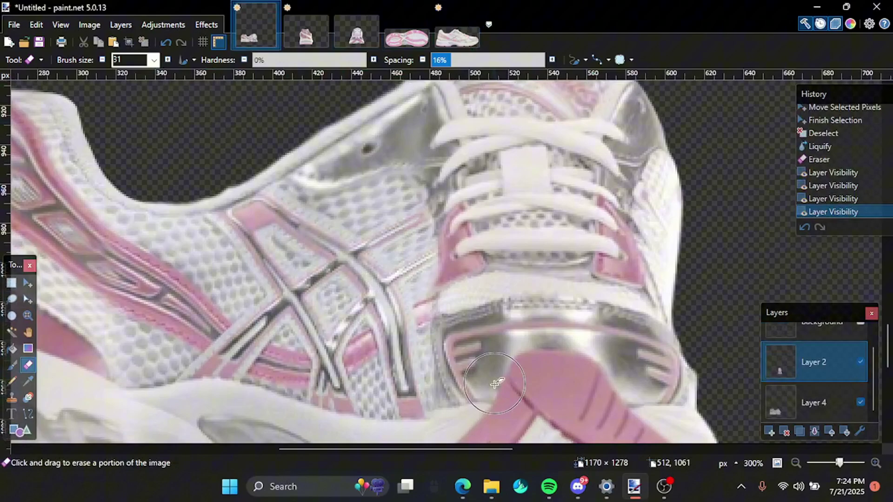
{"action": "left_click", "coordinate": [804, 360]}
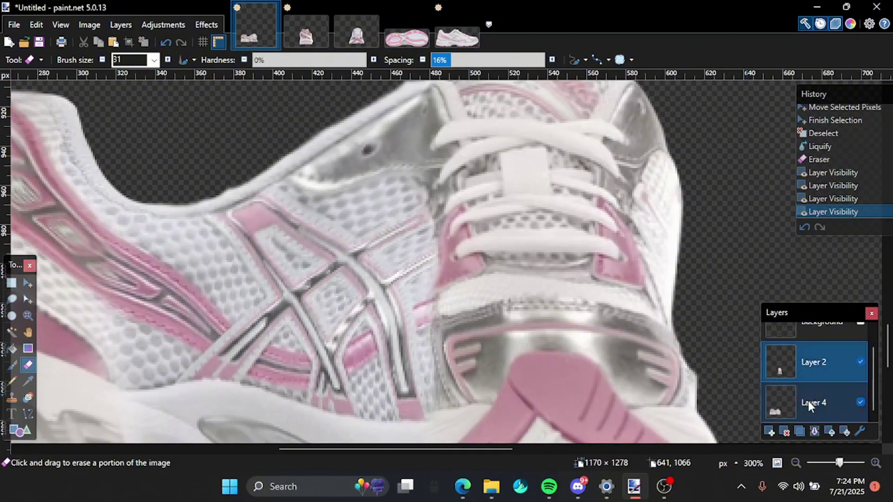
{"action": "left_click", "coordinate": [205, 24]}
{"action": "mouse_move", "coordinate": [275, 263]}
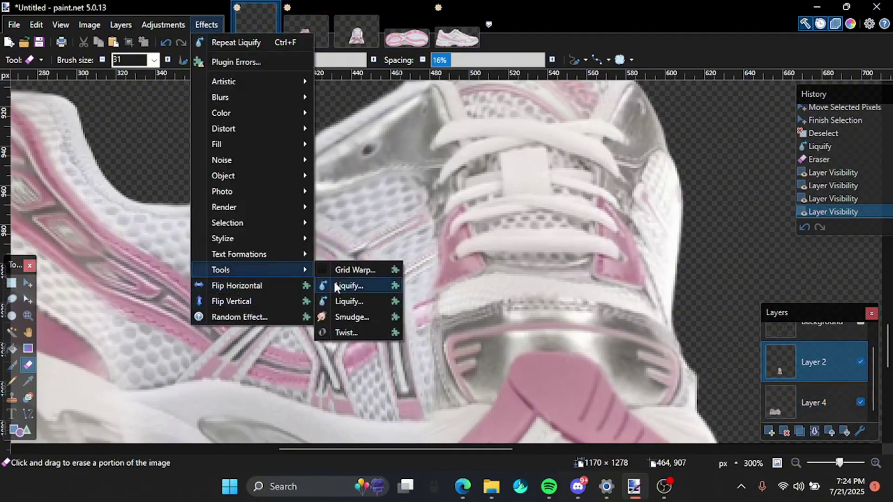
{"action": "left_click", "coordinate": [335, 280]}
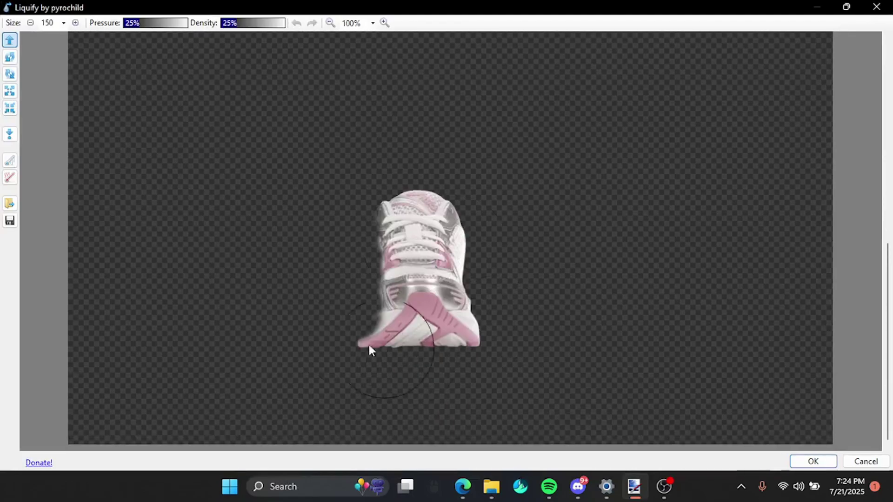
{"action": "right_click", "coordinate": [306, 323]}
{"action": "left_click", "coordinate": [321, 415]}
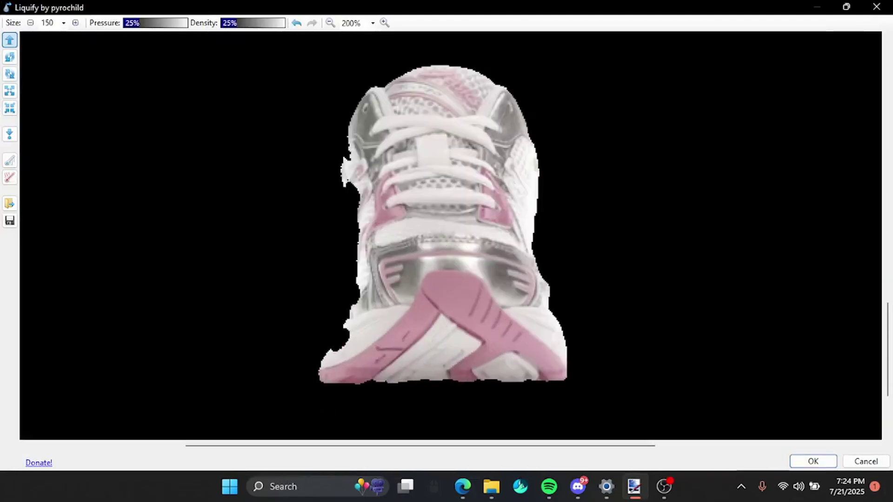
{"action": "left_click", "coordinate": [867, 461]}
- In image-Photoroom (95).png, deselect, paste the copied shoe onto a new layer and set that layer's blend mode to Multiply
{"action": "left_click", "coordinate": [789, 398]}
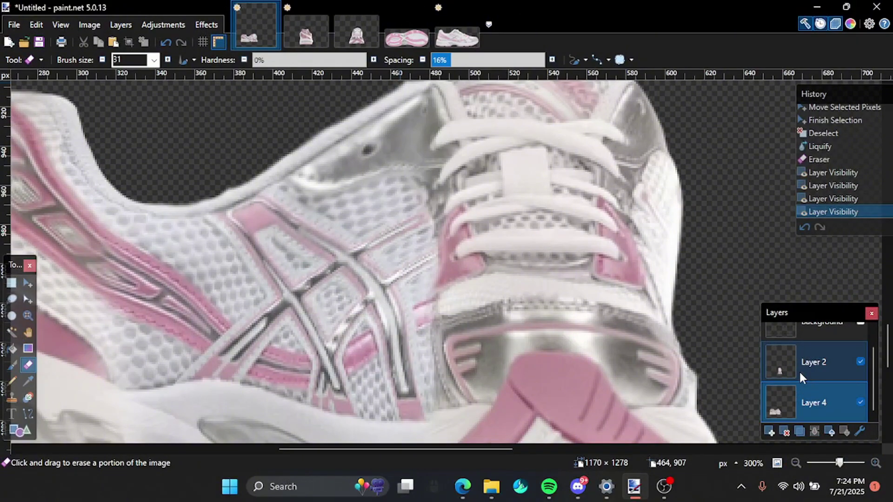
{"action": "left_click", "coordinate": [457, 36]}
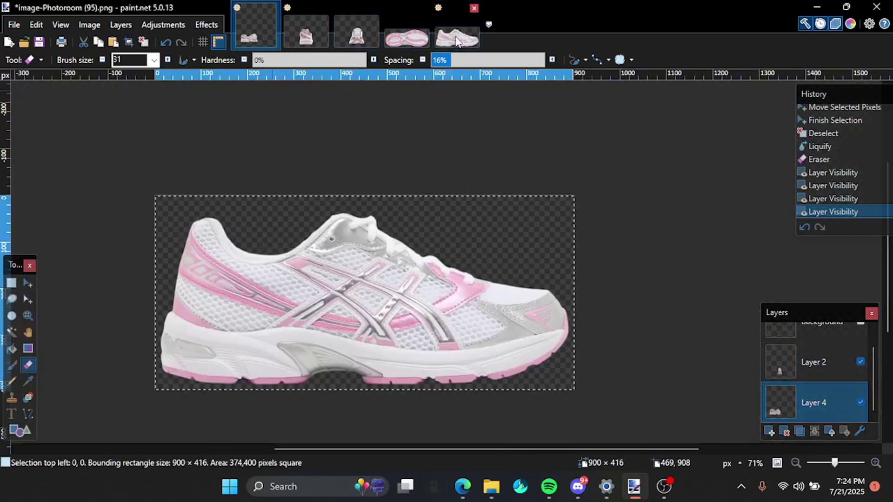
{"action": "scroll", "coordinate": [472, 208], "scroll_direction": "up", "scroll_amount": 5}
{"action": "key", "text": "ctrl+d"}
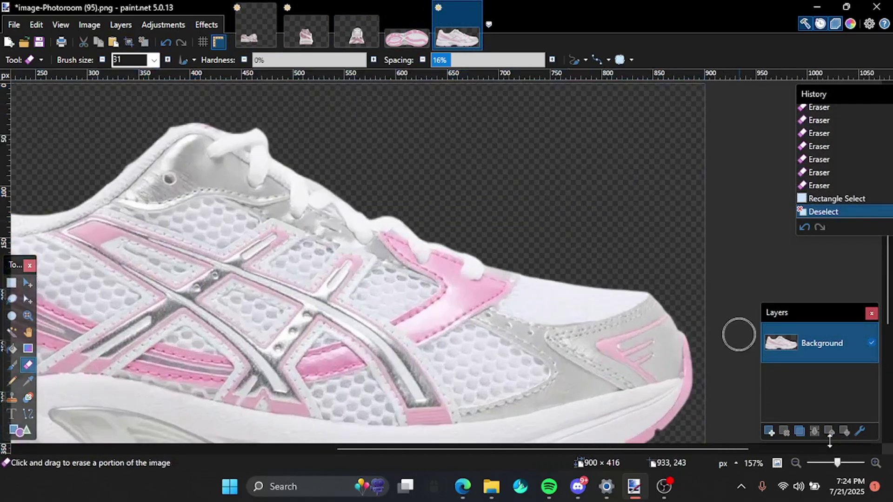
{"action": "key", "text": "ctrl+v"}
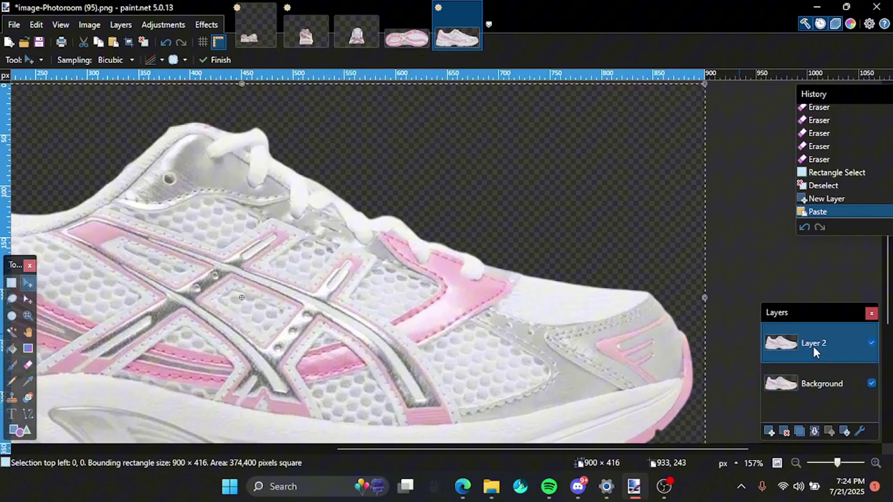
{"action": "double_click", "coordinate": [814, 346]}
{"action": "left_click", "coordinate": [433, 255]}
{"action": "left_click", "coordinate": [418, 282]}
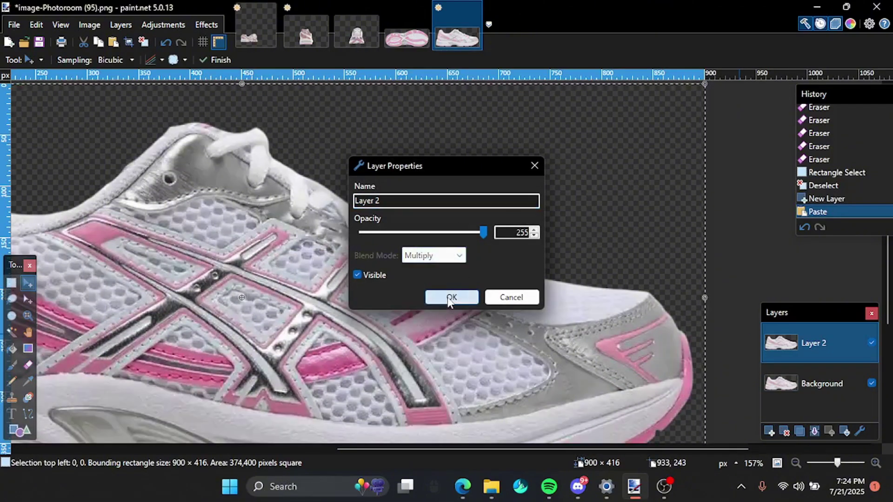
{"action": "left_click", "coordinate": [450, 297]}
- Set Layer 2's opacity to 135 and merge it down into the Background layer
{"action": "double_click", "coordinate": [825, 351]}
{"action": "left_click_drag", "start_coordinate": [453, 233], "coordinate": [424, 233]}
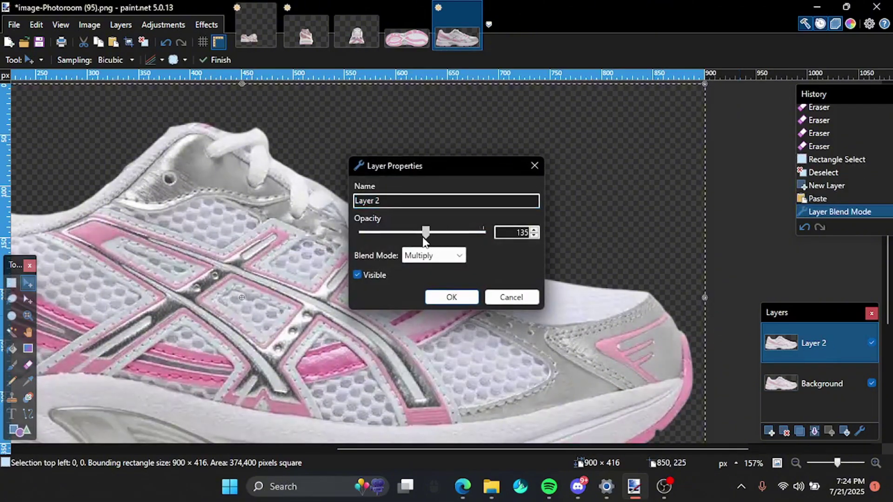
{"action": "left_click", "coordinate": [449, 298]}
{"action": "left_click", "coordinate": [814, 431]}
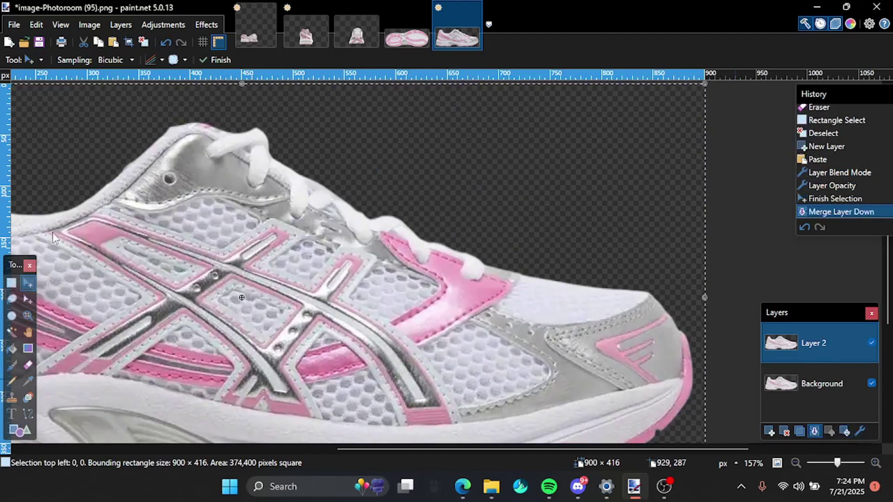
- Copy a rectangular section of about 273 × 228 px around the side view's laces and forefoot, and return to the Untitled image
{"action": "left_click", "coordinate": [13, 287]}
{"action": "left_click_drag", "start_coordinate": [285, 145], "coordinate": [566, 373]}
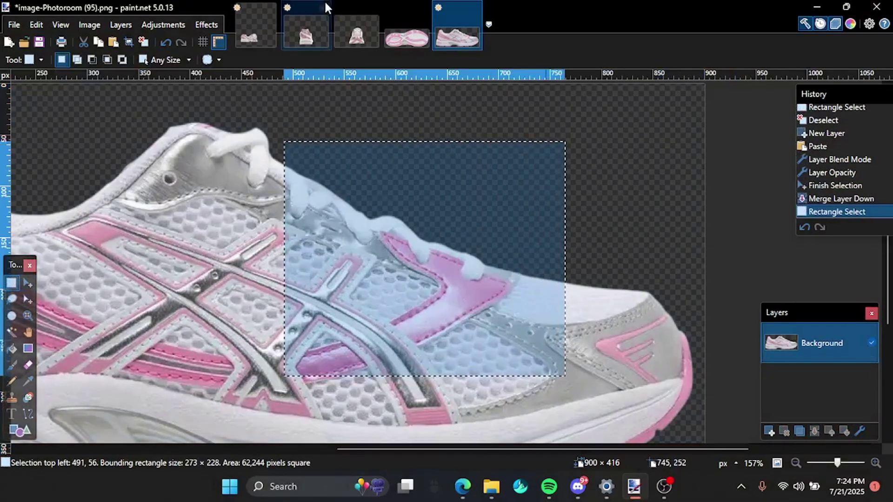
{"action": "left_click", "coordinate": [246, 34]}
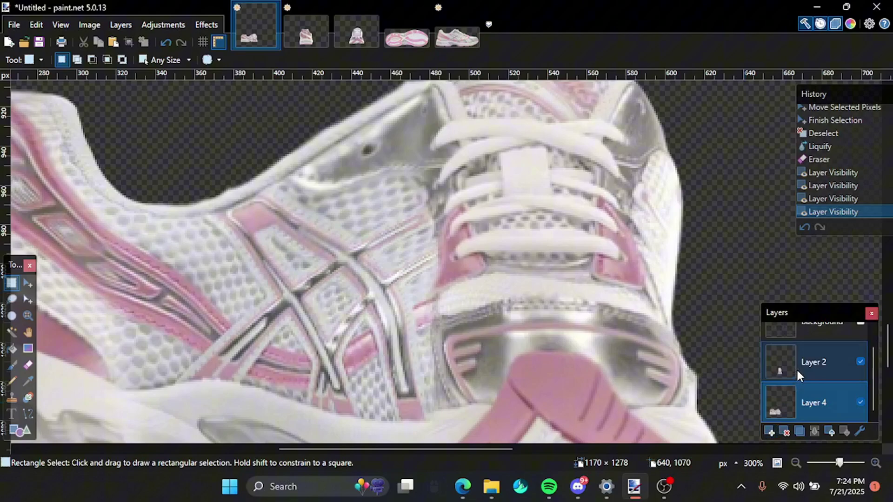
- Merge Layer 2 down into Layer 4, and paste the copied shoe section onto a new layer over the front view
{"action": "left_click", "coordinate": [798, 374]}
{"action": "left_click", "coordinate": [814, 431]}
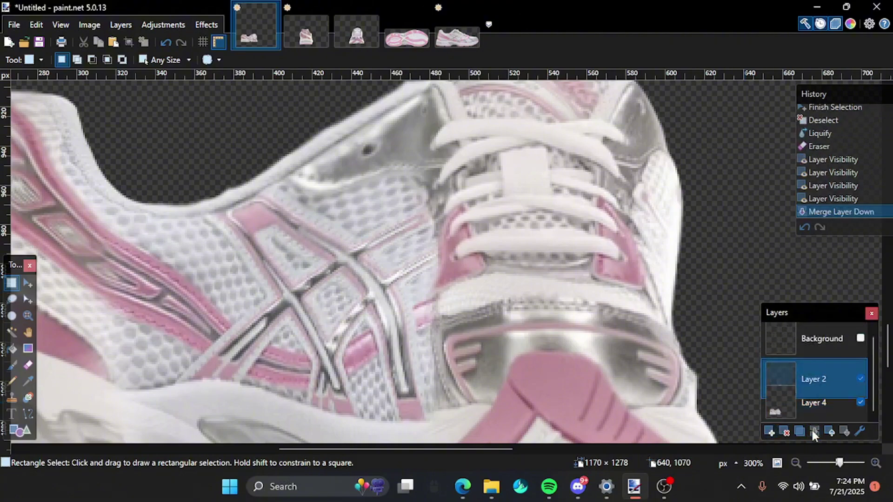
{"action": "left_click", "coordinate": [770, 432]}
{"action": "key", "text": "ctrl+v"}
{"action": "left_click_drag", "start_coordinate": [542, 229], "coordinate": [405, 180]}
{"action": "scroll", "coordinate": [409, 176], "scroll_direction": "down", "scroll_amount": 1}
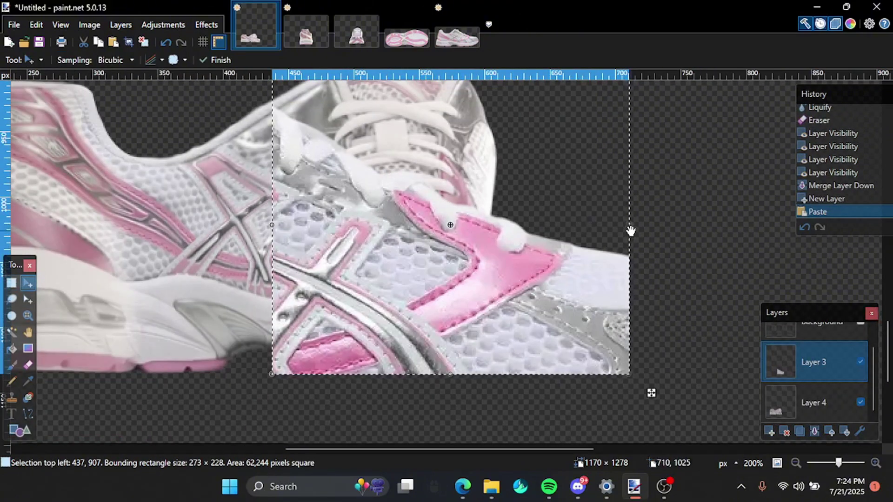
- Try the pasted shoe section scaled down to 90 × 76 px with its saturation set to 65
{"action": "left_click_drag", "start_coordinate": [630, 231], "coordinate": [390, 225]}
{"action": "left_click", "coordinate": [160, 23]}
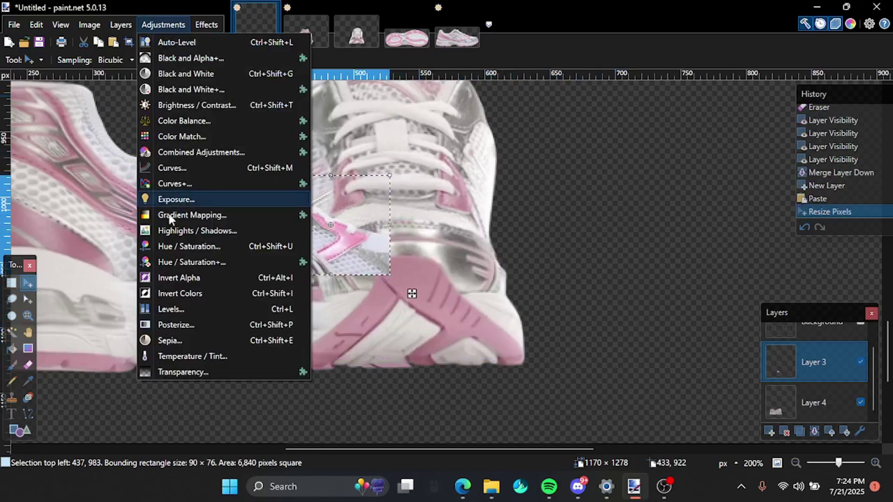
{"action": "left_click", "coordinate": [167, 246]}
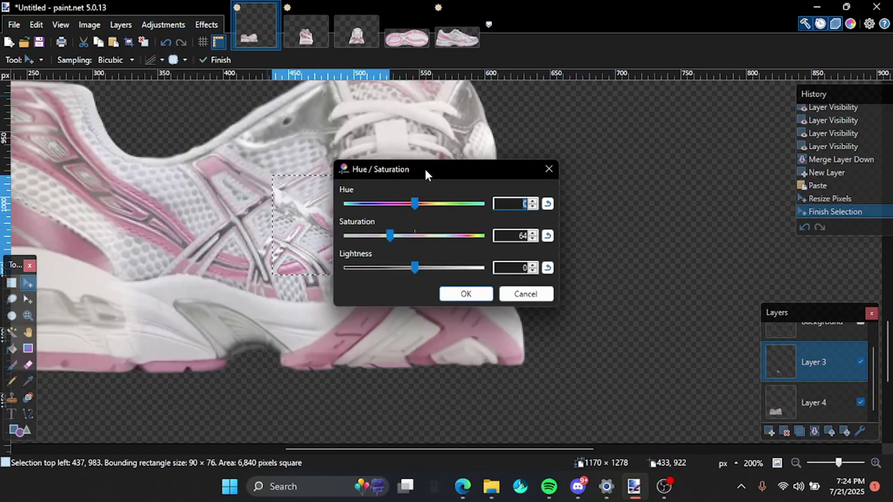
{"action": "left_click_drag", "start_coordinate": [425, 173], "coordinate": [563, 246]}
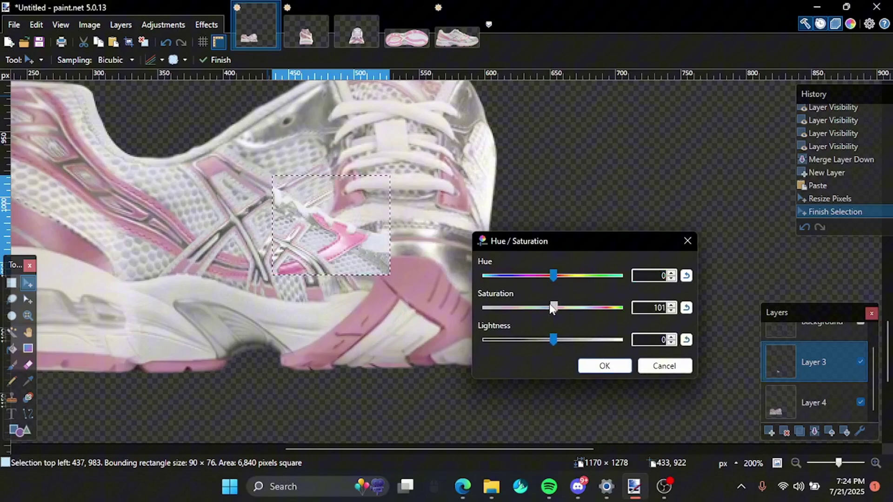
{"action": "left_click_drag", "start_coordinate": [534, 309], "coordinate": [526, 309]}
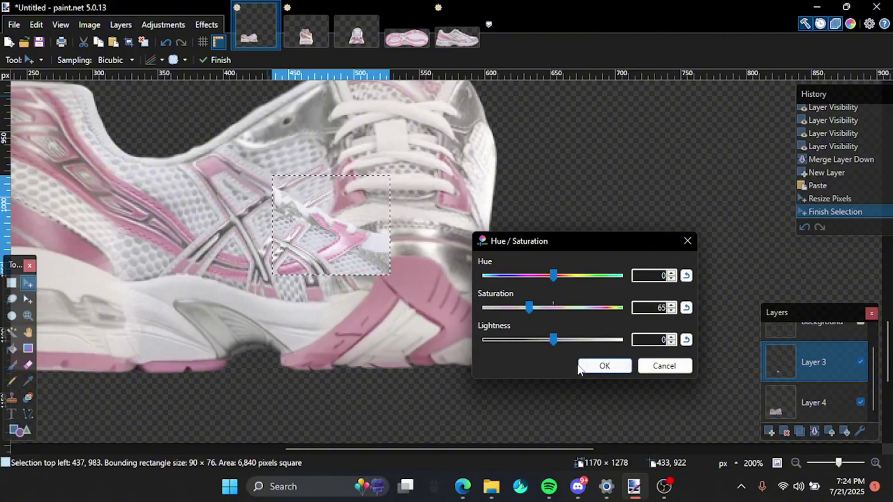
{"action": "left_click", "coordinate": [592, 365]}
- Try rotating the pasted section about -7° and moving it over the front view, and cut it from the layer
{"action": "scroll", "coordinate": [339, 217], "scroll_direction": "up", "scroll_amount": 1}
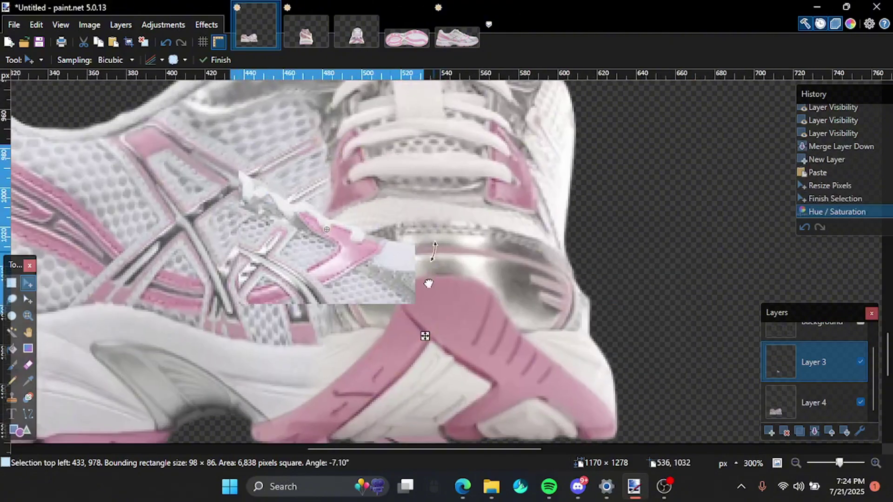
{"action": "left_click_drag", "start_coordinate": [428, 283], "coordinate": [411, 295]}
{"action": "left_click_drag", "start_coordinate": [365, 275], "coordinate": [479, 214]}
{"action": "key", "text": "ctrl+x"}
- Undo the section's edits, its paste and new layer, and the merge of Layer 2 into Layer 4
{"action": "key", "text": "ctrl+z"}
{"action": "key", "text": "ctrl+z"}
{"action": "key", "text": "ctrl+z"}
{"action": "key", "text": "ctrl+z"}
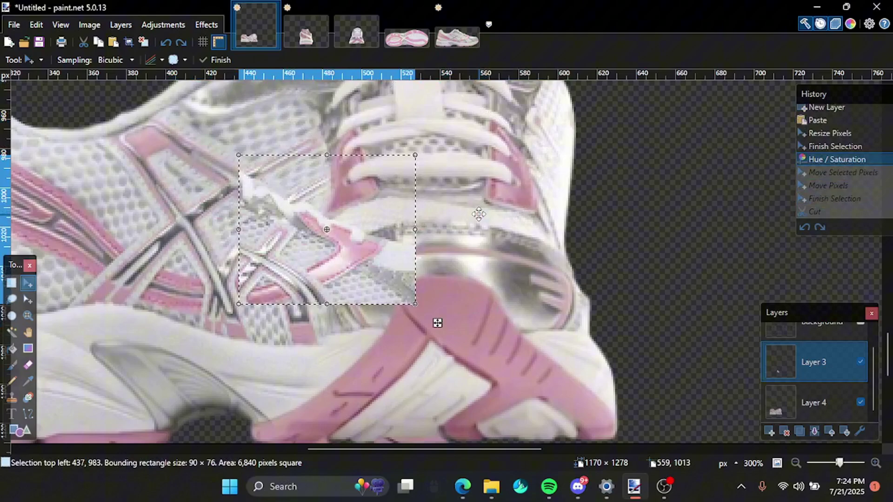
{"action": "key", "text": "ctrl+z"}
{"action": "key", "text": "ctrl+z"}
{"action": "key", "text": "ctrl+z"}
{"action": "key", "text": "ctrl+z"}
{"action": "key", "text": "ctrl+z"}
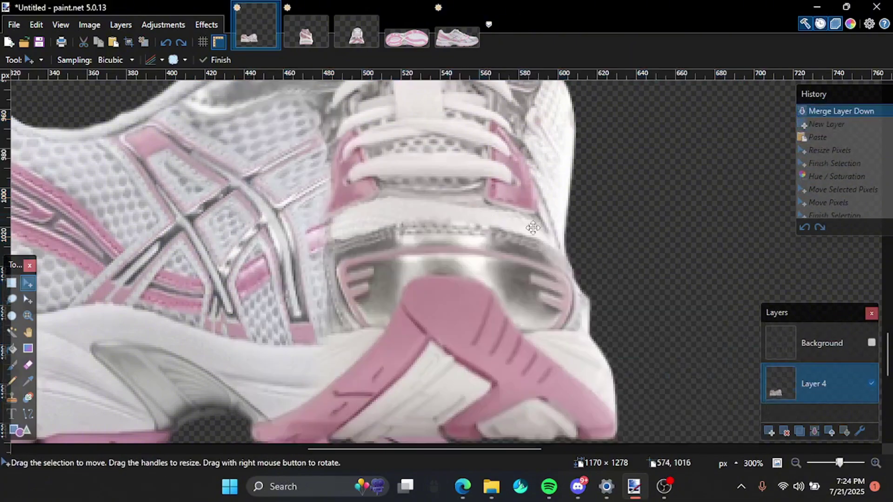
{"action": "key", "text": "ctrl+z"}
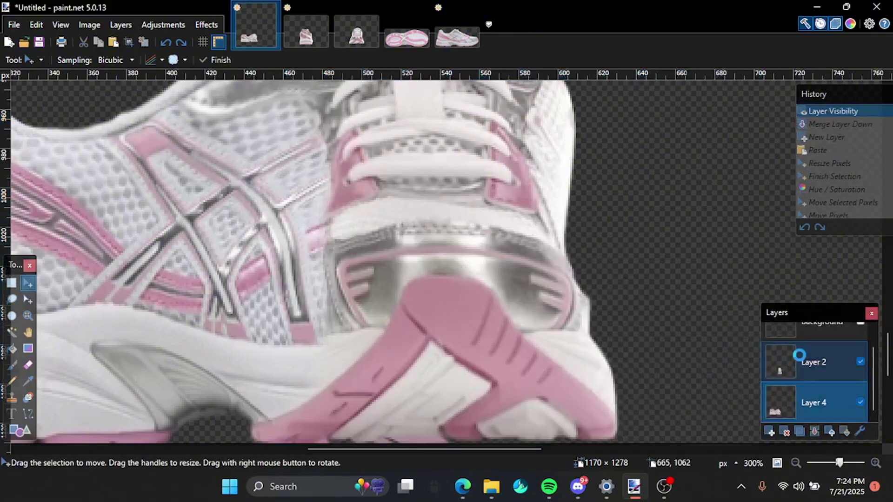
- Open Liquify on Layer 2 and display the side view behind the front view as a reference
{"action": "left_click", "coordinate": [206, 24]}
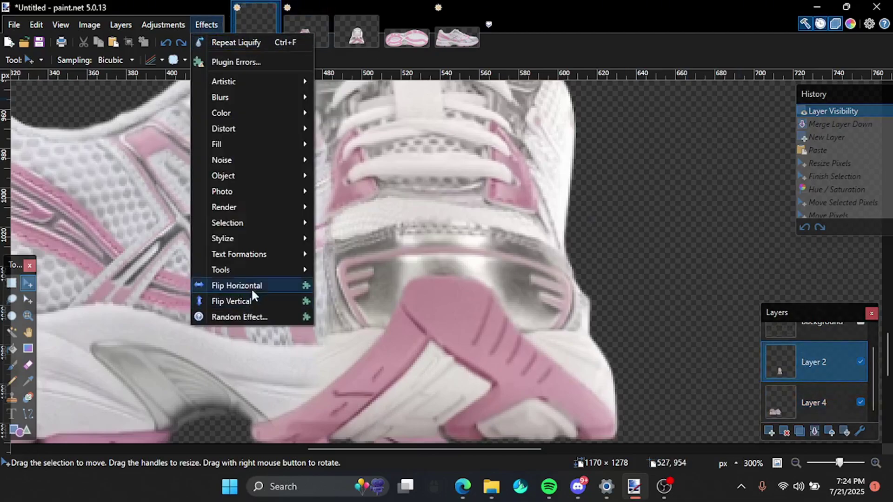
{"action": "mouse_move", "coordinate": [274, 267]}
{"action": "left_click", "coordinate": [361, 322]}
{"action": "scroll", "coordinate": [564, 324], "scroll_direction": "down", "scroll_amount": 5}
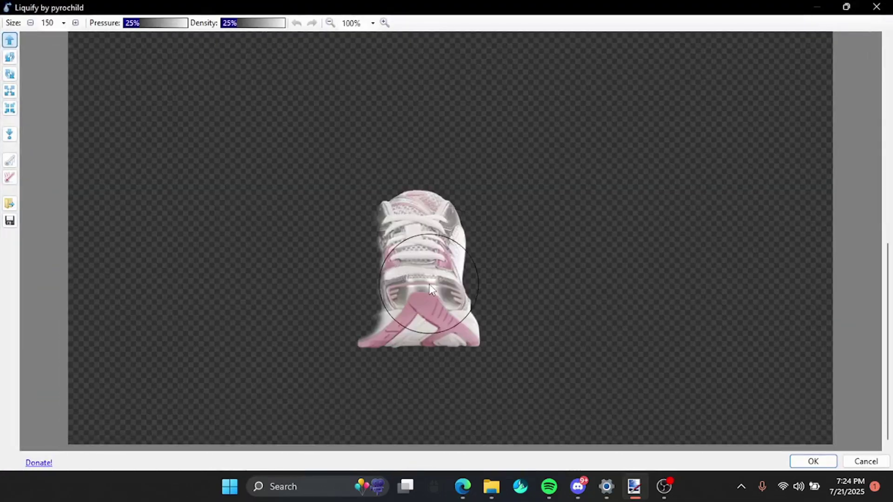
{"action": "right_click", "coordinate": [383, 296]}
{"action": "left_click", "coordinate": [423, 388]}
{"action": "scroll", "coordinate": [423, 377], "scroll_direction": "up", "scroll_amount": 3}
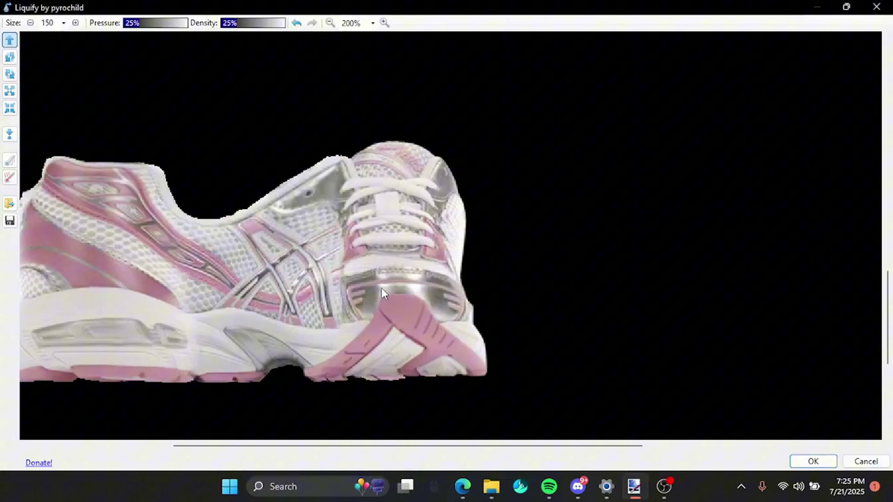
{"action": "scroll", "coordinate": [424, 378], "scroll_direction": "down", "scroll_amount": 3}
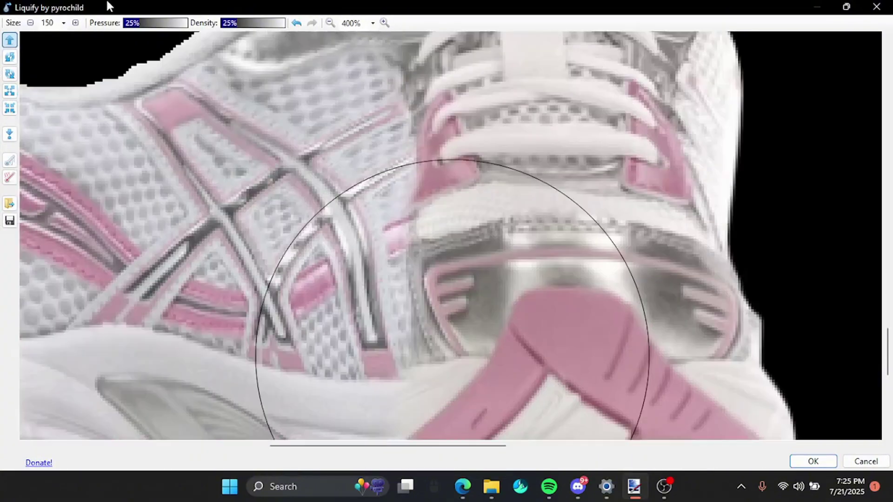
- With Liquify brush size 70, push the front view's lower pink eyelet strip down toward the side view's pink stripe and apply the warp
{"action": "left_click", "coordinate": [63, 23]}
{"action": "left_click", "coordinate": [208, 242]}
{"action": "mouse_move", "coordinate": [433, 189]}
{"action": "left_mouse_down"}
{"action": "mouse_move", "coordinate": [440, 207]}
{"action": "mouse_move", "coordinate": [454, 180]}
{"action": "mouse_move", "coordinate": [478, 192]}
{"action": "mouse_move", "coordinate": [426, 173]}
{"action": "mouse_move", "coordinate": [433, 216]}
{"action": "mouse_move", "coordinate": [424, 195]}
{"action": "mouse_move", "coordinate": [424, 227]}
{"action": "mouse_move", "coordinate": [414, 215]}
{"action": "mouse_move", "coordinate": [426, 203]}
{"action": "mouse_move", "coordinate": [426, 230]}
{"action": "left_mouse_up"}
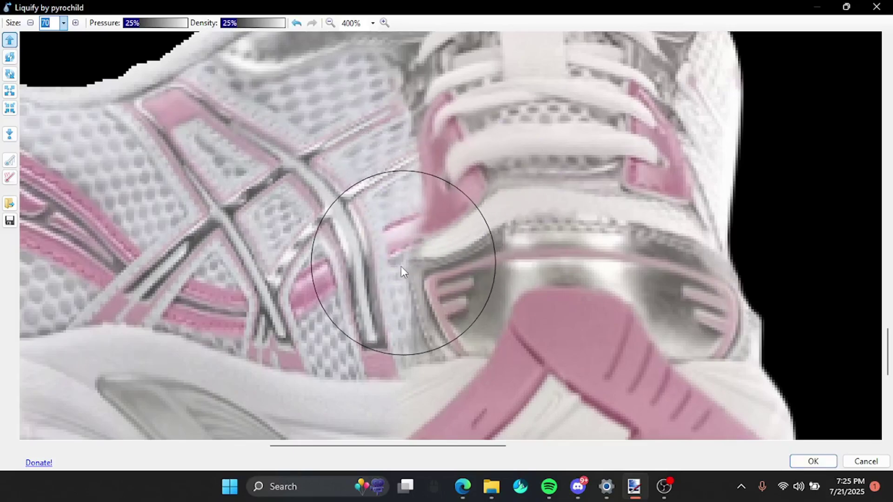
{"action": "left_click_drag", "start_coordinate": [400, 266], "coordinate": [422, 229]}
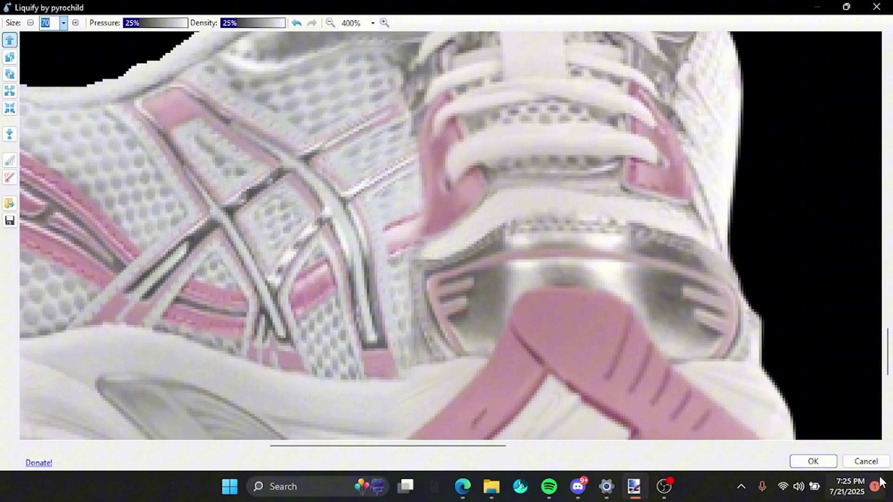
{"action": "left_click", "coordinate": [812, 461]}
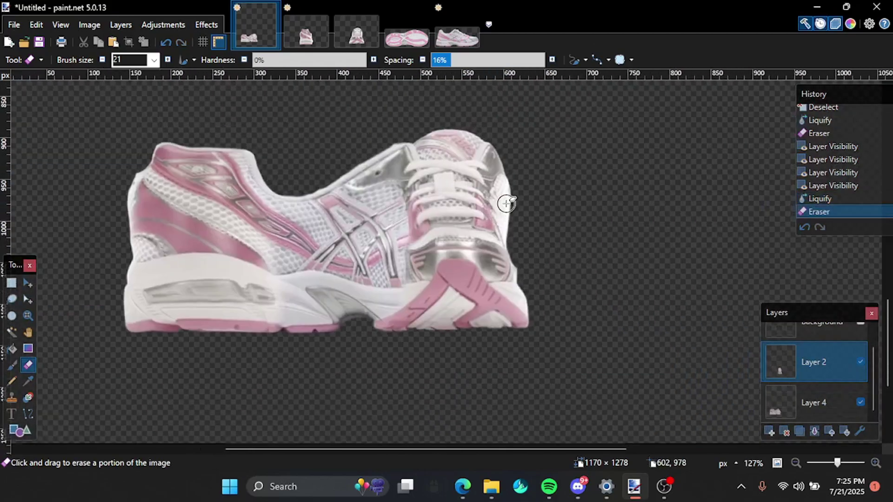
- Merge Layer 2 down into Layer 4, and liquify the side view's upper panel and collar toward the laces with brush size 150
{"action": "left_click", "coordinate": [815, 432]}
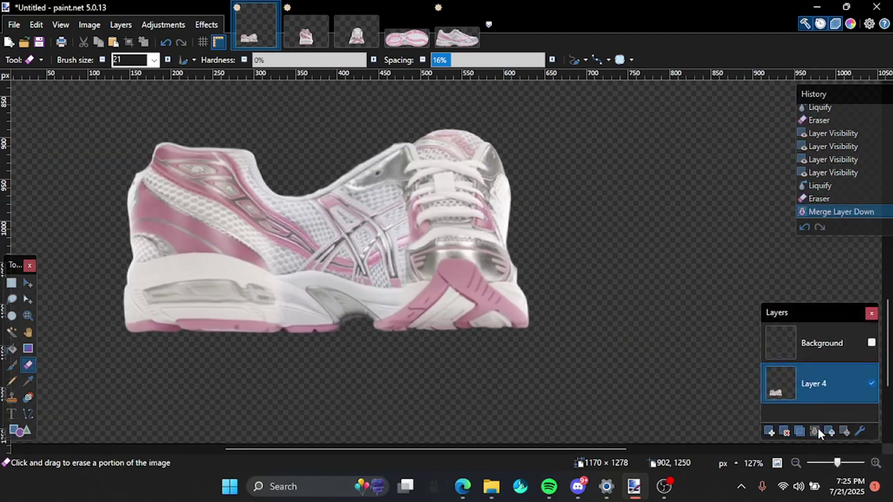
{"action": "left_click", "coordinate": [208, 24]}
{"action": "mouse_move", "coordinate": [221, 267]}
{"action": "left_click", "coordinate": [372, 288]}
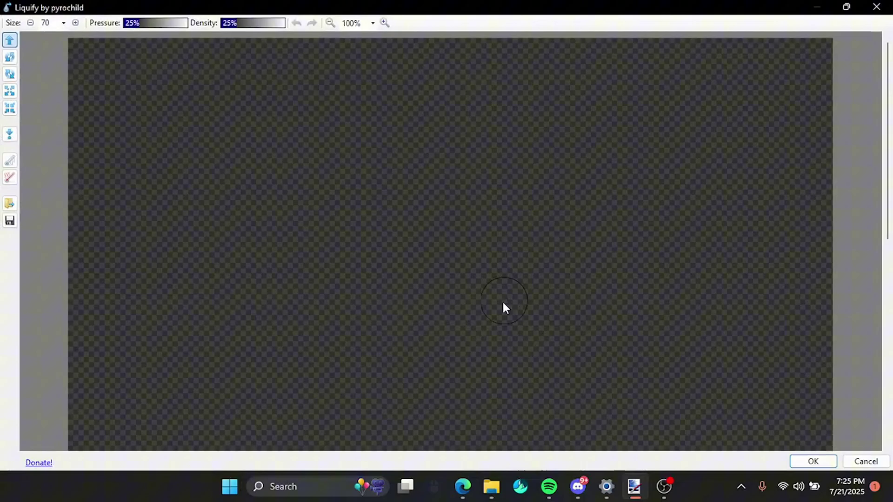
{"action": "scroll", "coordinate": [335, 361], "scroll_direction": "up", "scroll_amount": 2}
{"action": "left_click", "coordinate": [63, 23]}
{"action": "left_click", "coordinate": [51, 253]}
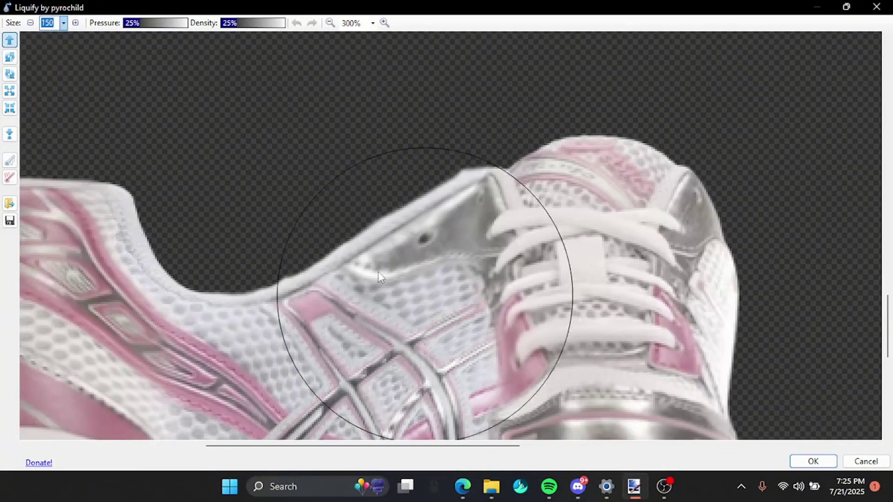
{"action": "mouse_move", "coordinate": [355, 252]}
{"action": "left_mouse_down"}
{"action": "mouse_move", "coordinate": [385, 238]}
{"action": "mouse_move", "coordinate": [366, 229]}
{"action": "mouse_move", "coordinate": [350, 240]}
{"action": "mouse_move", "coordinate": [383, 244]}
{"action": "left_mouse_up"}
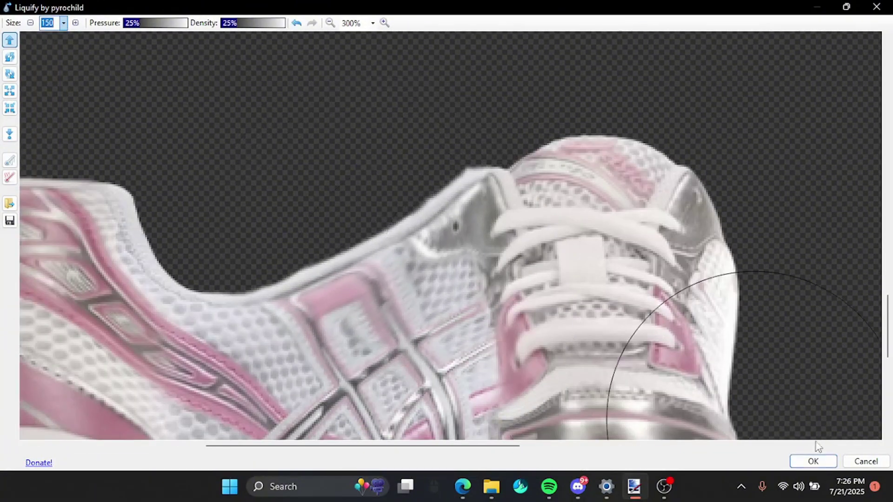
{"action": "left_click", "coordinate": [812, 461]}
- Revert Layer 4 to its state before the last Liquify, paste the warped copy onto a new layer and deselect
{"action": "left_click", "coordinate": [819, 199]}
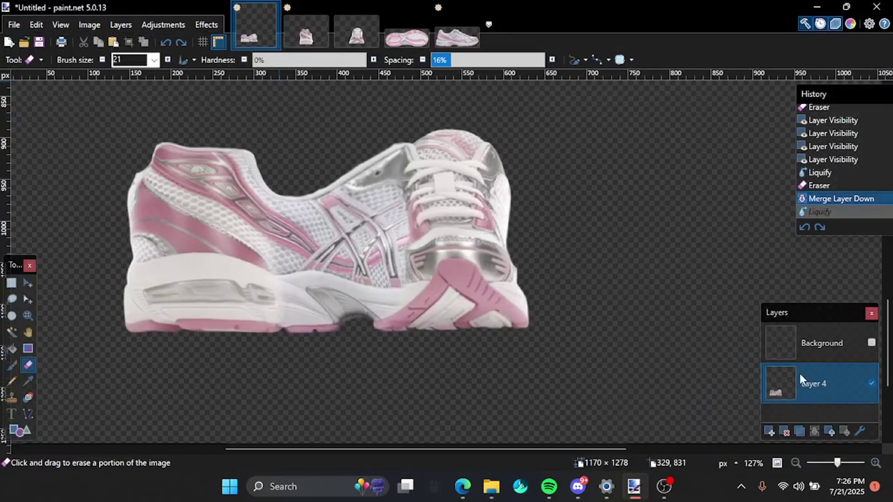
{"action": "left_click", "coordinate": [770, 431]}
{"action": "key", "text": "ctrl+v"}
{"action": "key", "text": "ctrl+d"}
- Erase the distorted crossed-stripe area on Layer 3 with a size 21, 0% hardness eraser so the original stripes show
{"action": "left_click", "coordinate": [28, 365]}
{"action": "scroll", "coordinate": [376, 206], "scroll_direction": "up", "scroll_amount": 2}
{"action": "scroll", "coordinate": [339, 176], "scroll_direction": "up", "scroll_amount": 2}
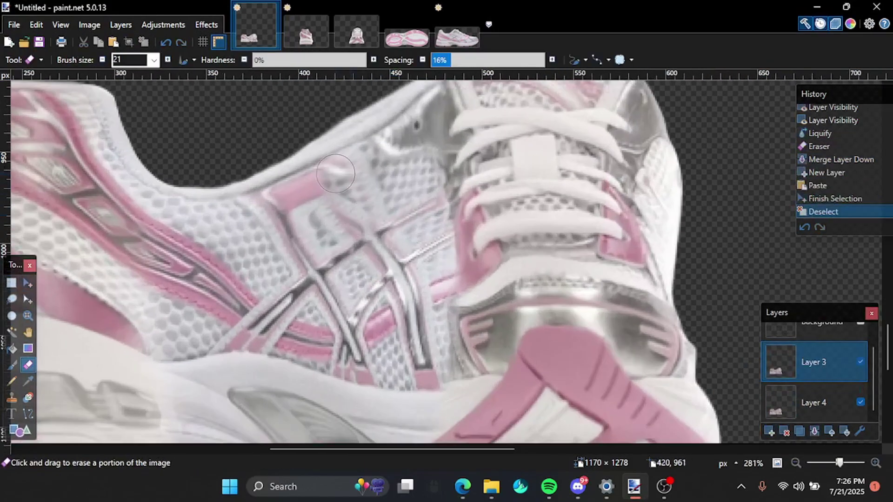
{"action": "left_click_drag", "start_coordinate": [334, 202], "coordinate": [371, 171]}
{"action": "key", "text": "ctrl+z"}
{"action": "scroll", "coordinate": [374, 227], "scroll_direction": "up", "scroll_amount": 1}
{"action": "left_click_drag", "start_coordinate": [372, 231], "coordinate": [328, 205]}
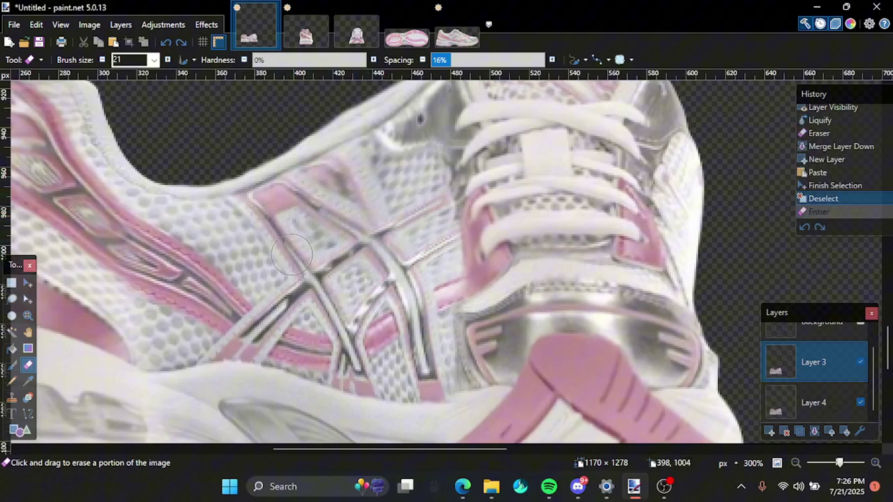
{"action": "left_click_drag", "start_coordinate": [308, 164], "coordinate": [308, 166]}
{"action": "scroll", "coordinate": [309, 166], "scroll_direction": "up", "scroll_amount": 2}
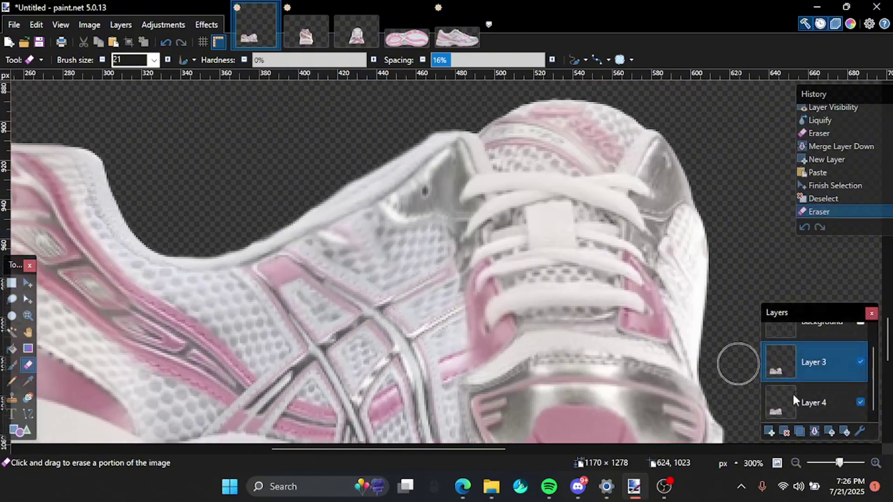
- Set the eraser hardness to 74% and merge Layer 3 down into Layer 4
{"action": "left_click", "coordinate": [796, 400]}
{"action": "left_click", "coordinate": [336, 60]}
{"action": "left_click", "coordinate": [814, 362]}
{"action": "left_click", "coordinate": [814, 431]}
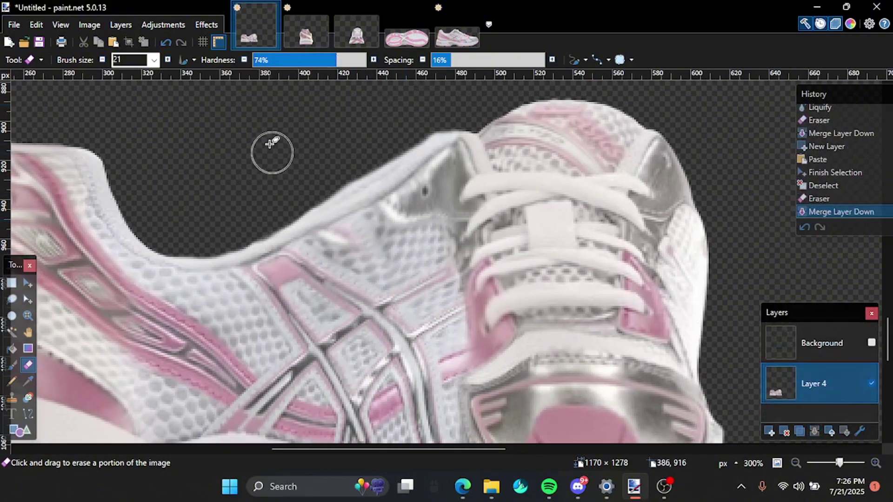
- Clean up the outer edge of the side view's collar with a size 36 eraser at 96% hardness
{"action": "left_click", "coordinate": [167, 60]}
{"action": "scroll", "coordinate": [525, 168], "scroll_direction": "up", "scroll_amount": 3}
{"action": "left_click", "coordinate": [361, 61]}
{"action": "left_click_drag", "start_coordinate": [303, 257], "coordinate": [373, 213]}
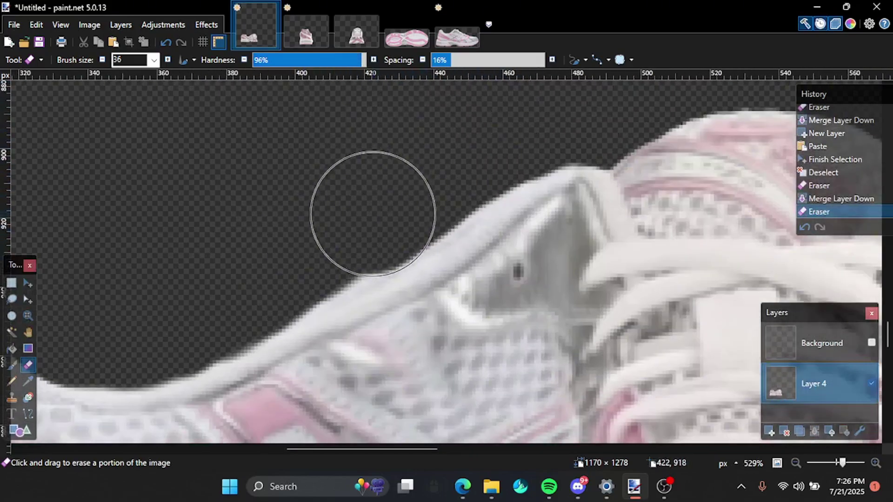
{"action": "left_click", "coordinate": [372, 214]}
{"action": "scroll", "coordinate": [250, 209], "scroll_direction": "down", "scroll_amount": 6}
- Show the Background template, select the shoe with a 583 × 344 px rectangle, narrow it to fit the template grid and deselect
{"action": "left_click", "coordinate": [871, 343]}
{"action": "key", "text": "s"}
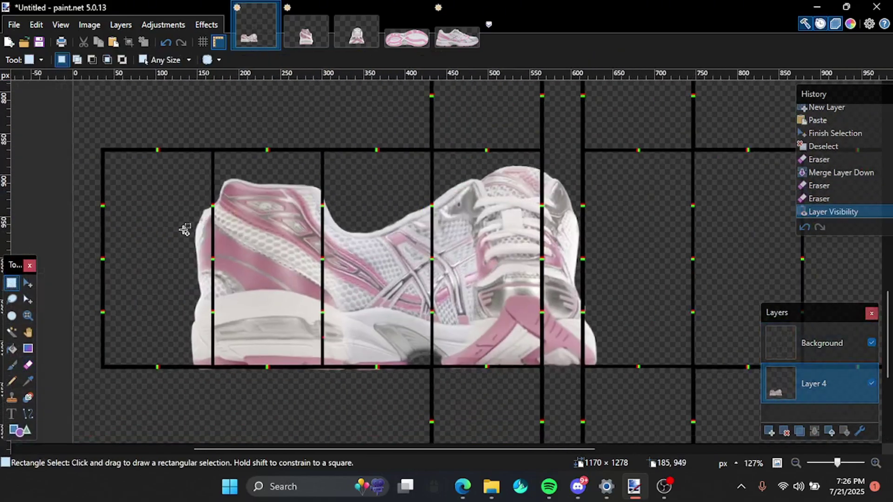
{"action": "left_click_drag", "start_coordinate": [142, 104], "coordinate": [626, 389]}
{"action": "key", "text": "m"}
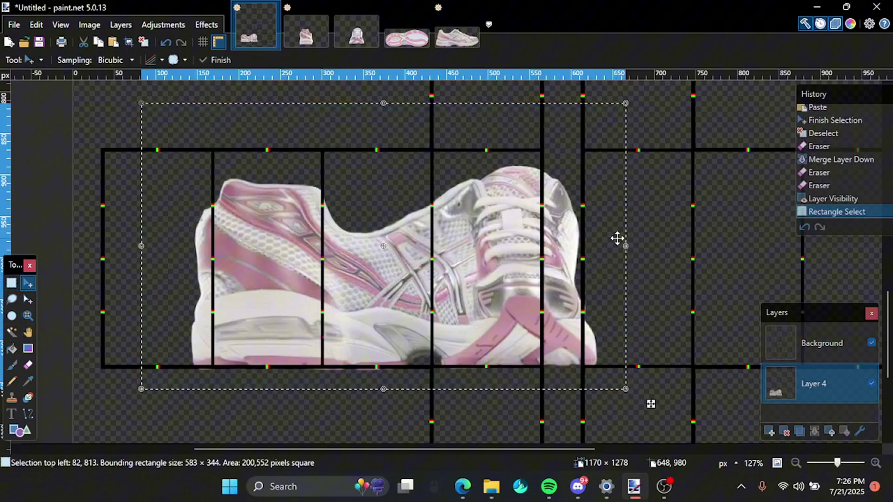
{"action": "left_click_drag", "start_coordinate": [627, 253], "coordinate": [595, 261]}
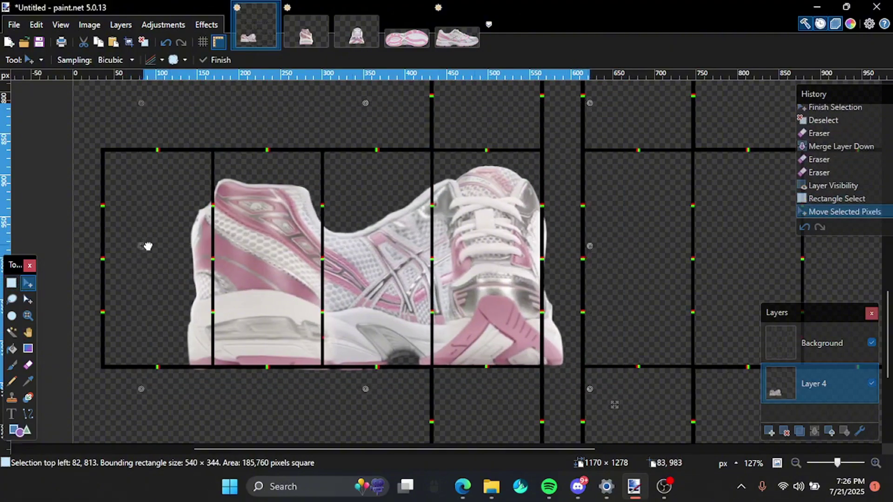
{"action": "left_click_drag", "start_coordinate": [147, 245], "coordinate": [150, 245]}
{"action": "key", "text": "ctrl+d"}
- Copy a 322 × 354 px rectangular section from the heel to mid front view, and paste it onto a new layer
{"action": "key", "text": "s"}
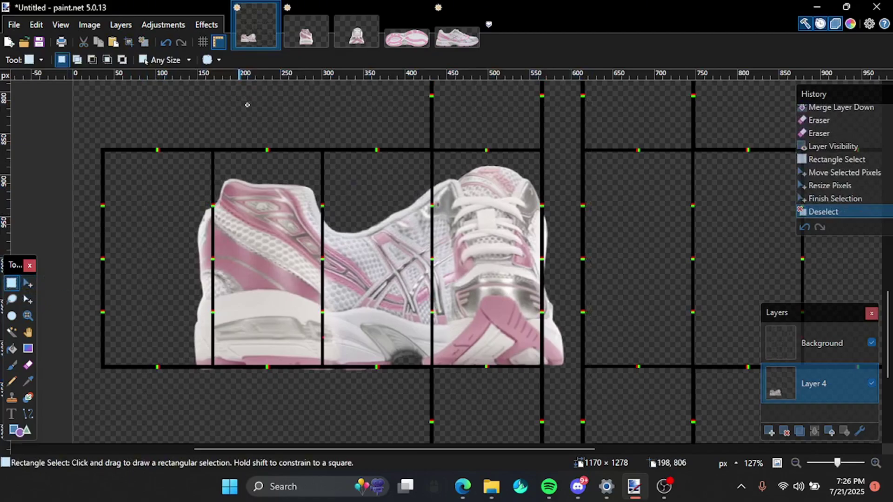
{"action": "left_click_drag", "start_coordinate": [238, 97], "coordinate": [506, 392]}
{"action": "left_click", "coordinate": [769, 431]}
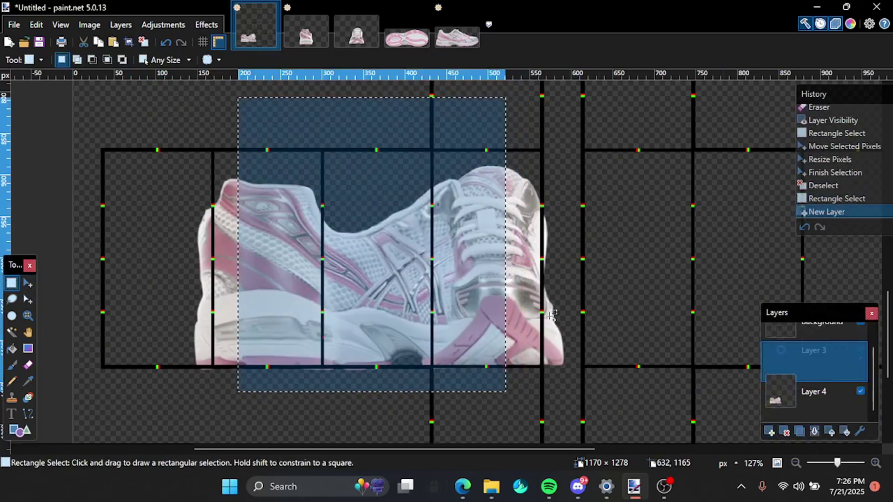
{"action": "key", "text": "ctrl+v"}
- Try flipping the pasted layer vertically and moving it to the top of the stack, and undo both changes
{"action": "left_click", "coordinate": [120, 24]}
{"action": "left_click", "coordinate": [163, 158]}
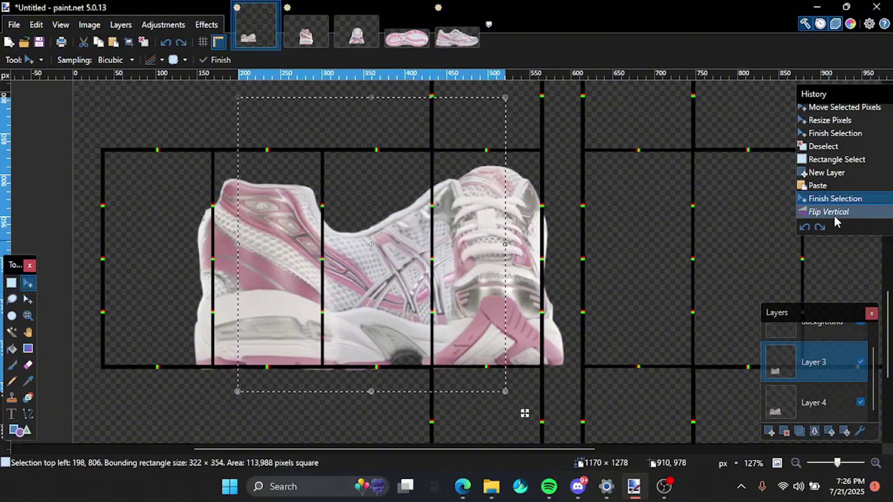
{"action": "left_click", "coordinate": [834, 199]}
{"action": "left_click", "coordinate": [821, 432]}
{"action": "key", "text": "ctrl+z"}
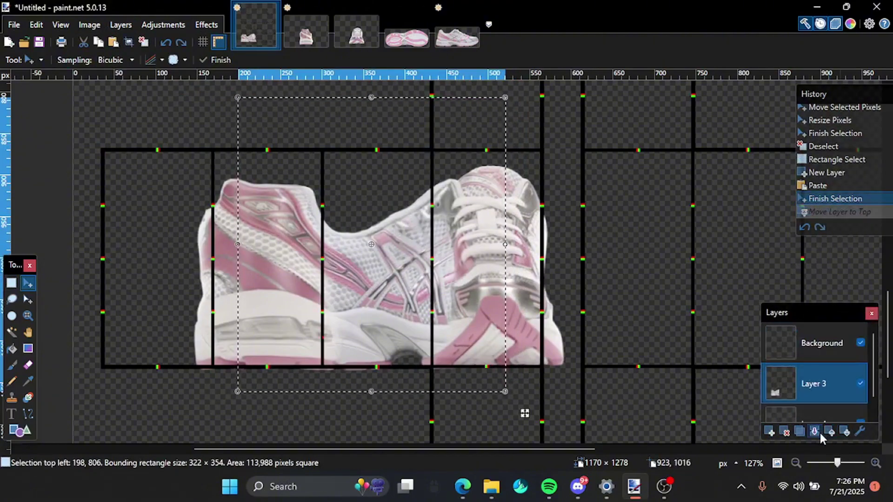
- Flip Layer 3 horizontally and shift it 150 px left so it mirrors the side view across the front view
{"action": "left_click", "coordinate": [113, 24]}
{"action": "left_click", "coordinate": [140, 144]}
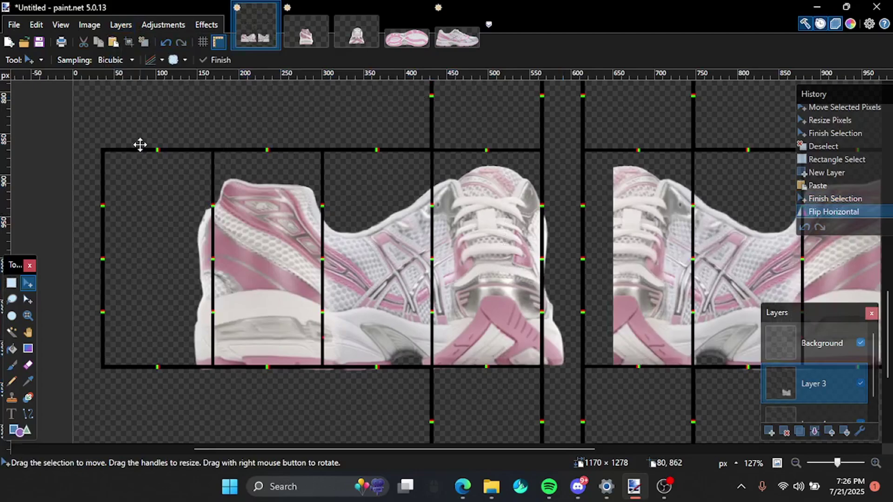
{"action": "key", "text": "ctrl+a"}
{"action": "key", "text": "ctrl+Left"}
{"action": "key", "text": "ctrl+Left"}
{"action": "key", "text": "ctrl+Left"}
{"action": "key", "text": "ctrl+Left"}
{"action": "key", "text": "ctrl+Left"}
{"action": "key", "text": "ctrl+Left"}
{"action": "key", "text": "ctrl+Left"}
{"action": "key", "text": "ctrl+Left"}
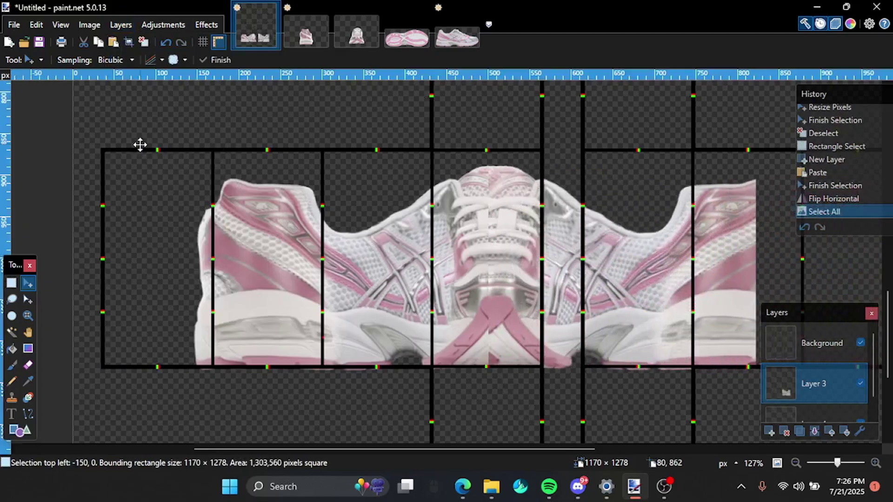
- Move Layer 3 below Layer 4 in the layer stack
{"action": "left_click_drag", "start_coordinate": [811, 396], "coordinate": [814, 419]}
{"action": "scroll", "coordinate": [614, 325], "scroll_direction": "right", "scroll_amount": 3}
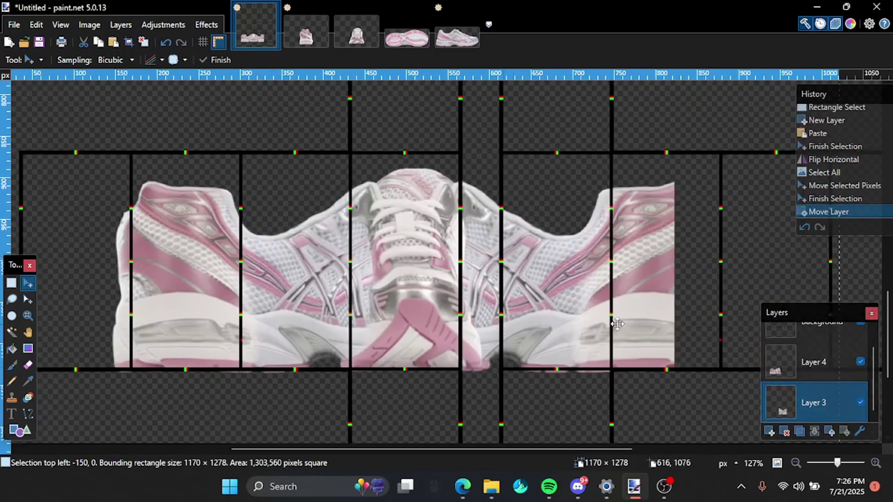
- Hide the template's Background layer and make Layer 4 the active layer
{"action": "scroll", "coordinate": [842, 361], "scroll_direction": "up", "scroll_amount": 1}
{"action": "left_click", "coordinate": [861, 343]}
{"action": "left_click", "coordinate": [821, 382]}
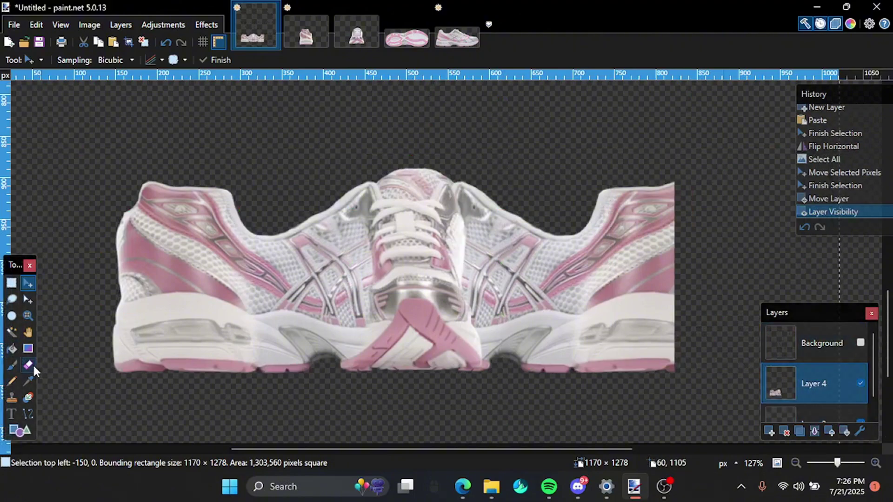
{"action": "left_click", "coordinate": [28, 364]}
{"action": "scroll", "coordinate": [454, 236], "scroll_direction": "up", "scroll_amount": 3}
{"action": "scroll", "coordinate": [454, 236], "scroll_direction": "up", "scroll_amount": 1}
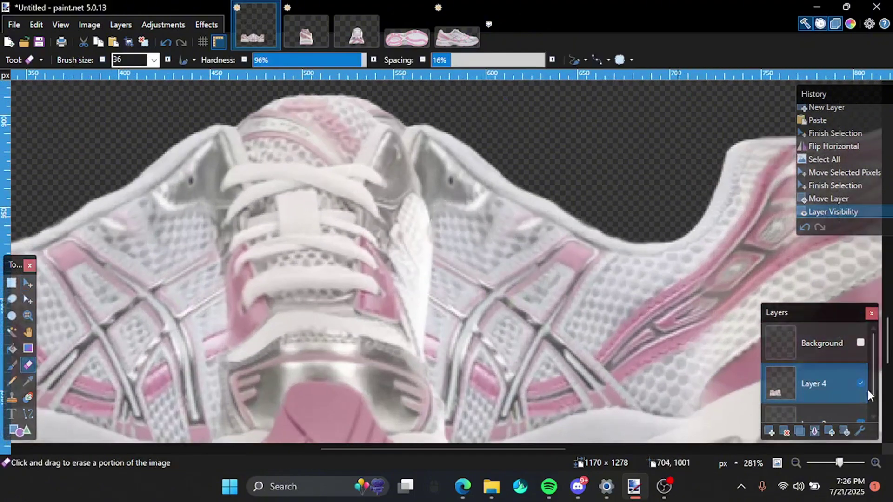
- Nudge the mirrored side view on Layer 3 by 17 px left so it tucks in behind the front view
{"action": "left_click", "coordinate": [822, 406]}
{"action": "left_click", "coordinate": [28, 281]}
{"action": "key", "text": "Left"}
{"action": "key", "text": "Left"}
{"action": "key", "text": "Left"}
{"action": "key", "text": "Left"}
{"action": "key", "text": "Left"}
{"action": "key", "text": "Left"}
{"action": "key", "text": "Left"}
{"action": "key", "text": "Left"}
{"action": "key", "text": "Left"}
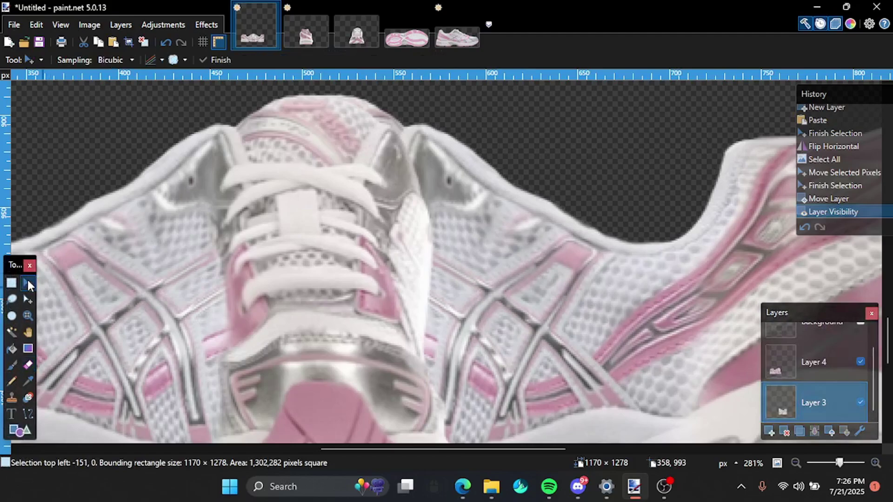
{"action": "key", "text": "Left"}
{"action": "key", "text": "Left"}
{"action": "key", "text": "Left"}
{"action": "key", "text": "Left"}
{"action": "key", "text": "Left"}
{"action": "key", "text": "Left"}
{"action": "key", "text": "Left"}
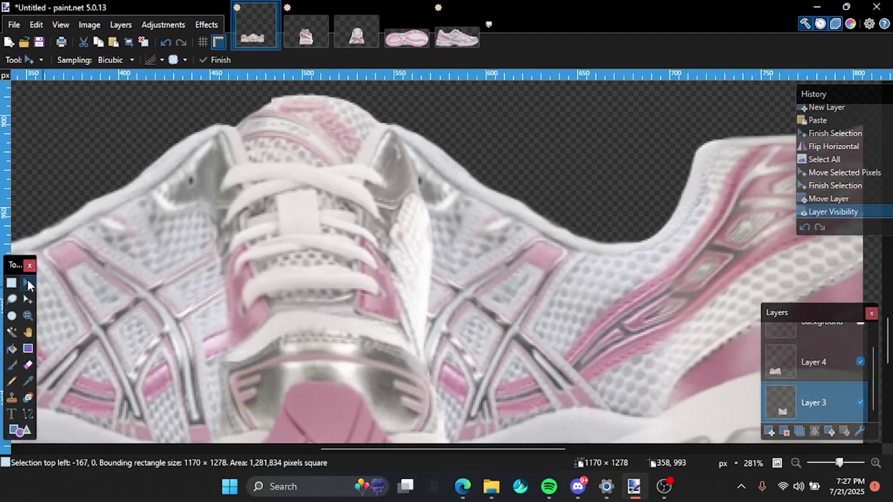
- Soften the front view's right edge on Layer 4 using the Eraser at 0% hardness and 59% spacing, and show the Background layer again
{"action": "left_click", "coordinate": [27, 365]}
{"action": "left_click", "coordinate": [813, 362]}
{"action": "scroll", "coordinate": [362, 144], "scroll_direction": "up", "scroll_amount": 1}
{"action": "left_click_drag", "start_coordinate": [342, 60], "coordinate": [253, 60]}
{"action": "left_click", "coordinate": [465, 60]}
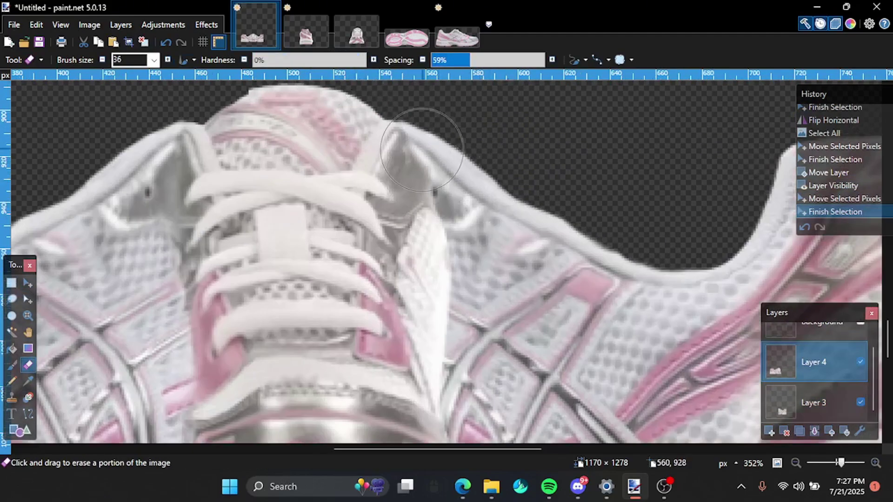
{"action": "scroll", "coordinate": [450, 236], "scroll_direction": "down", "scroll_amount": 1}
{"action": "mouse_move", "coordinate": [445, 166]}
{"action": "left_mouse_down"}
{"action": "mouse_move", "coordinate": [450, 236]}
{"action": "mouse_move", "coordinate": [431, 201]}
{"action": "mouse_move", "coordinate": [436, 188]}
{"action": "left_mouse_up"}
{"action": "scroll", "coordinate": [437, 227], "scroll_direction": "down", "scroll_amount": 2}
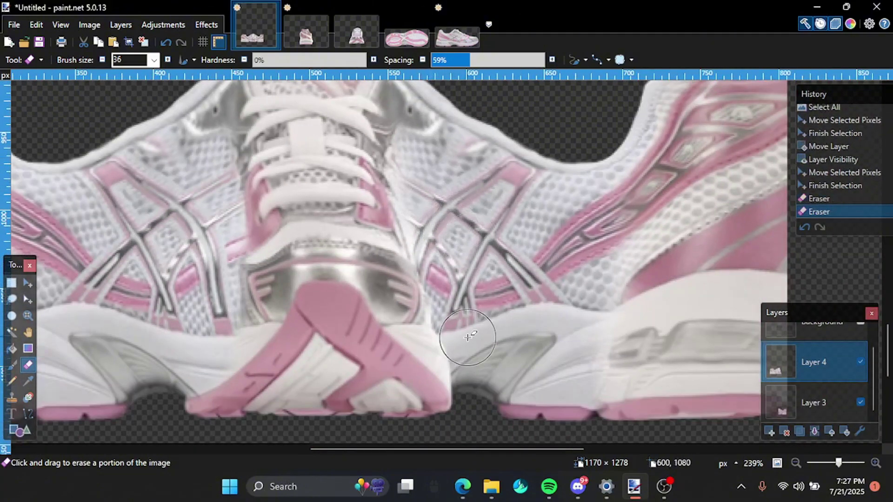
{"action": "scroll", "coordinate": [473, 339], "scroll_direction": "up", "scroll_amount": 2}
{"action": "left_click", "coordinate": [443, 295]}
{"action": "scroll", "coordinate": [818, 363], "scroll_direction": "up", "scroll_amount": 1}
{"action": "left_click", "coordinate": [858, 342]}
{"action": "scroll", "coordinate": [819, 372], "scroll_direction": "down", "scroll_amount": 1}
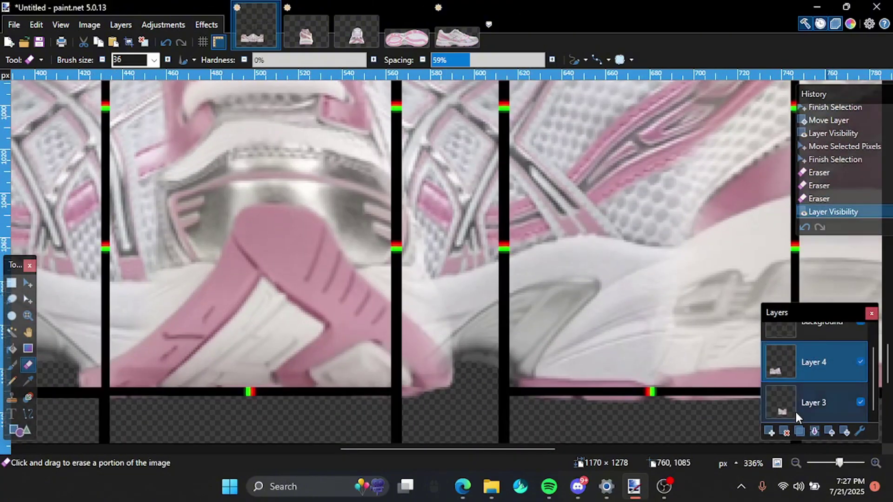
{"action": "left_click", "coordinate": [206, 25]}
{"action": "mouse_move", "coordinate": [242, 269]}
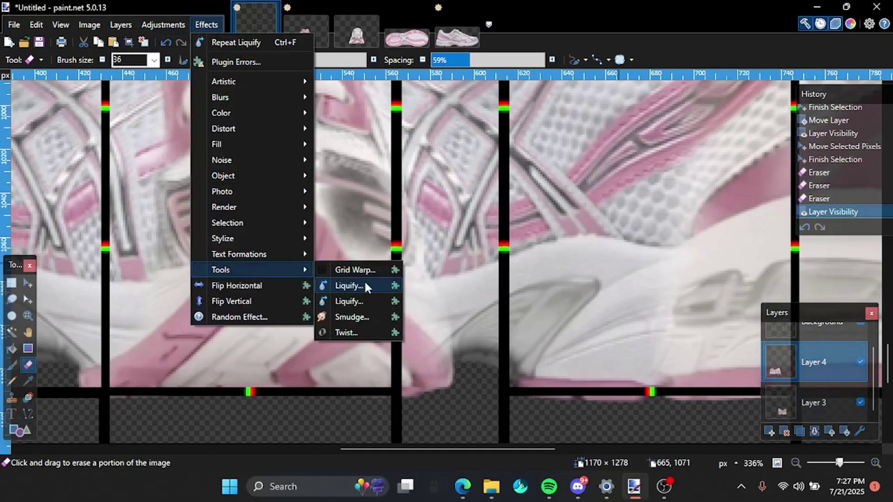
{"action": "left_click", "coordinate": [364, 282]}
{"action": "right_click", "coordinate": [394, 324]}
{"action": "left_click", "coordinate": [448, 419]}
{"action": "key", "text": "Escape"}
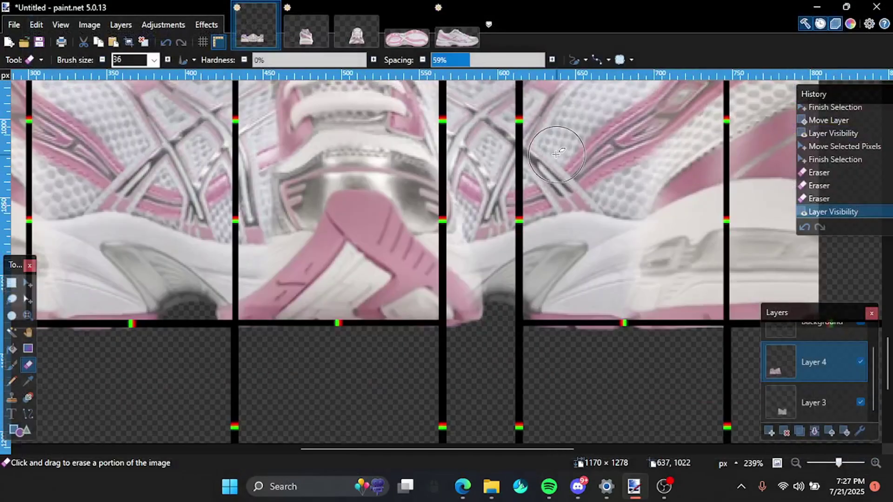
- Warp the toe of the front view on Layer 4 with Liquify at brush size 300, using the clipboard image as backdrop
{"action": "left_click", "coordinate": [28, 284]}
{"action": "key", "text": "ctrl+d"}
{"action": "left_click", "coordinate": [814, 402]}
{"action": "left_click", "coordinate": [813, 362]}
{"action": "left_click", "coordinate": [206, 24]}
{"action": "left_click", "coordinate": [335, 285]}
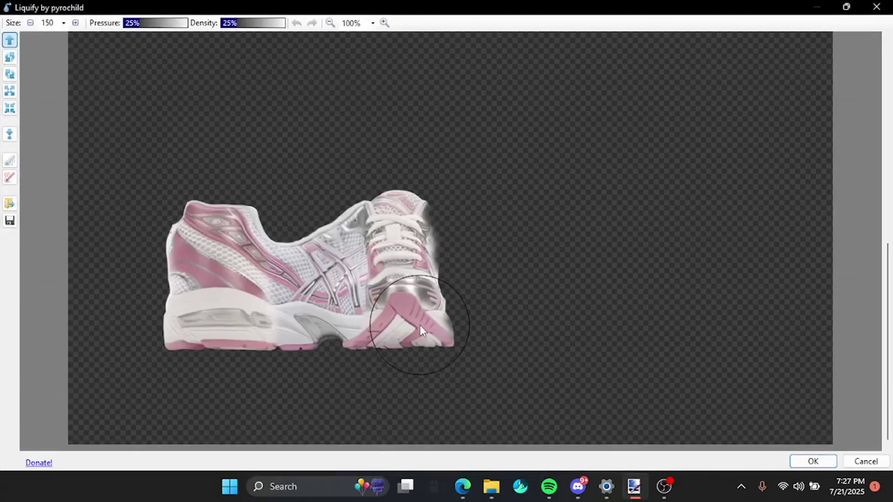
{"action": "right_click", "coordinate": [409, 325]}
{"action": "left_click", "coordinate": [453, 419]}
{"action": "left_click", "coordinate": [76, 23]}
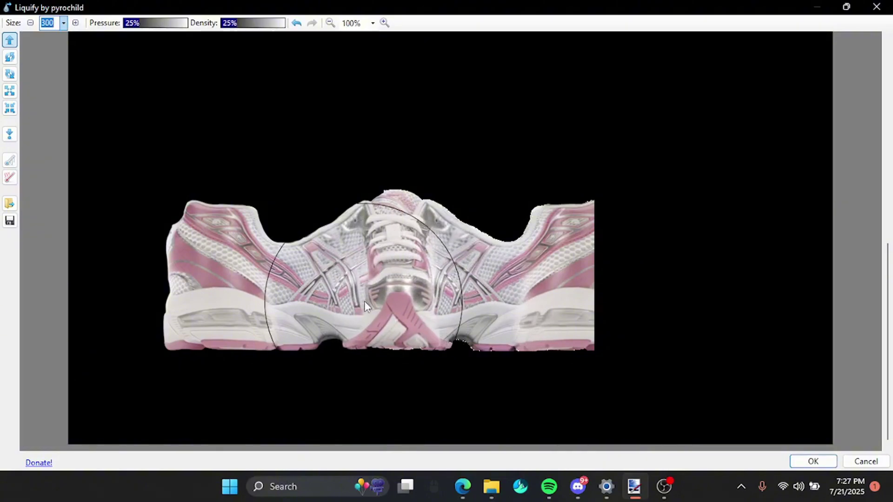
{"action": "left_click_drag", "start_coordinate": [383, 318], "coordinate": [376, 320]}
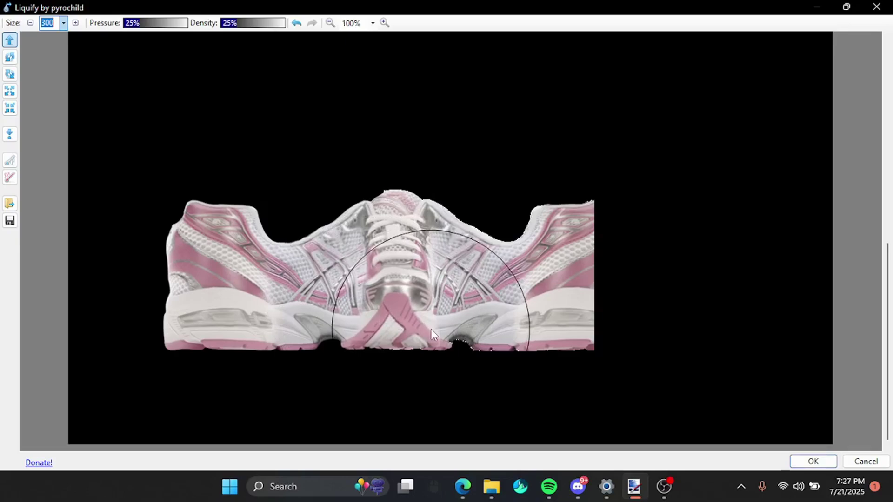
{"action": "left_click", "coordinate": [823, 466]}
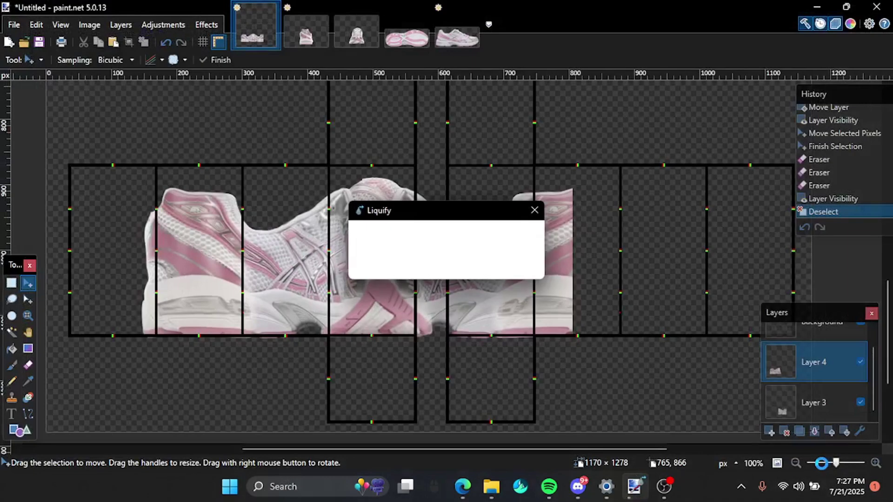
- Erase the stray part of Layer 3 at the top of the shoe tongue
{"action": "left_click", "coordinate": [772, 405]}
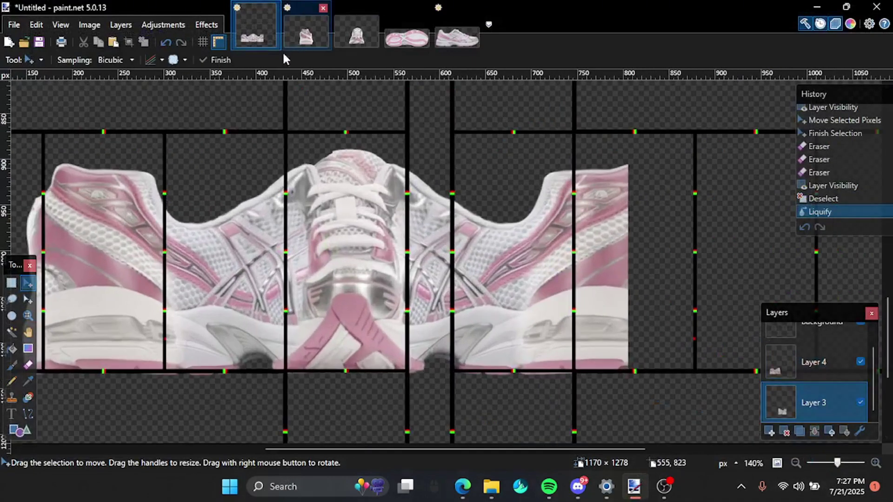
{"action": "left_click", "coordinate": [33, 363]}
{"action": "scroll", "coordinate": [425, 144], "scroll_direction": "up", "scroll_amount": 5}
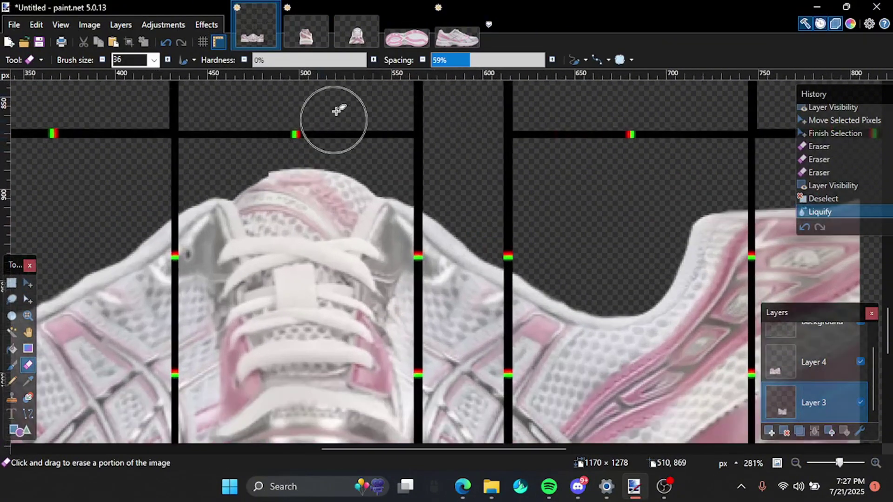
{"action": "left_click", "coordinate": [296, 176]}
{"action": "scroll", "coordinate": [430, 172], "scroll_direction": "down", "scroll_amount": 5}
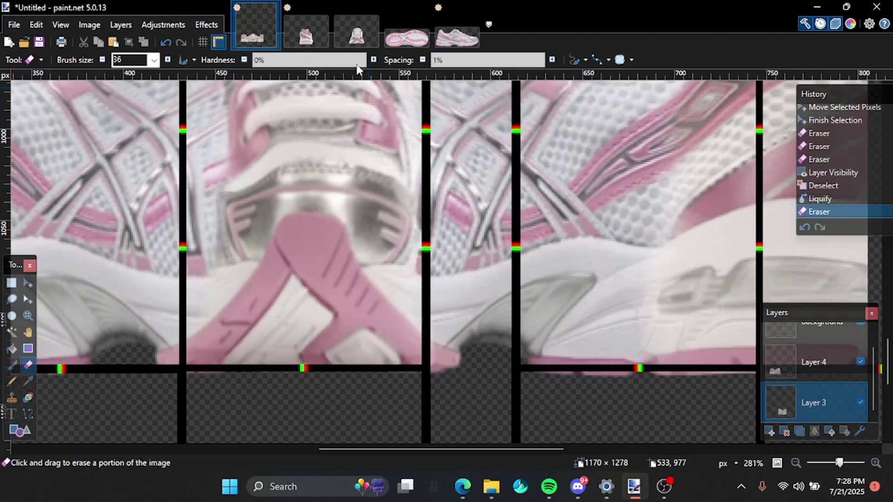
- Hide the Background layer and blend Layer 4's right edge into the mirrored side view with the Eraser at 67% spacing
{"action": "scroll", "coordinate": [821, 354], "scroll_direction": "up", "scroll_amount": 2}
{"action": "left_click", "coordinate": [860, 342]}
{"action": "left_click", "coordinate": [507, 60]}
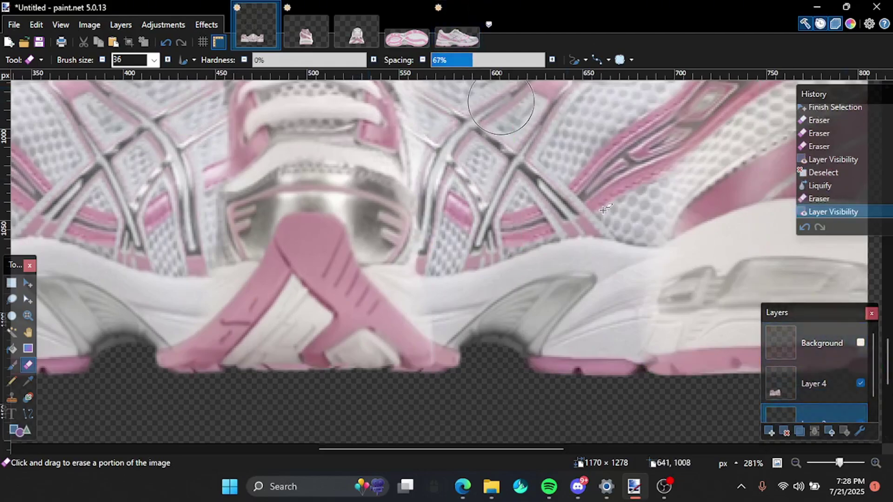
{"action": "left_click", "coordinate": [794, 376]}
{"action": "scroll", "coordinate": [403, 263], "scroll_direction": "down", "scroll_amount": 1}
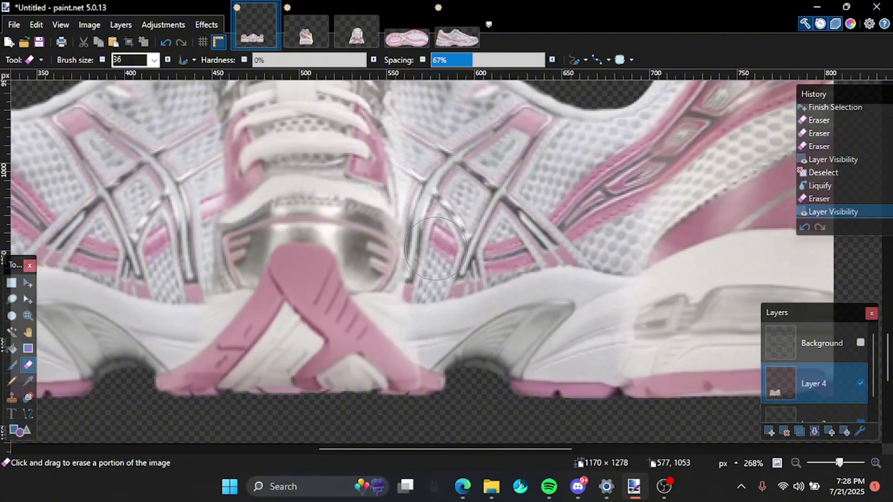
{"action": "left_click_drag", "start_coordinate": [435, 248], "coordinate": [444, 221]}
{"action": "scroll", "coordinate": [409, 255], "scroll_direction": "up", "scroll_amount": 2}
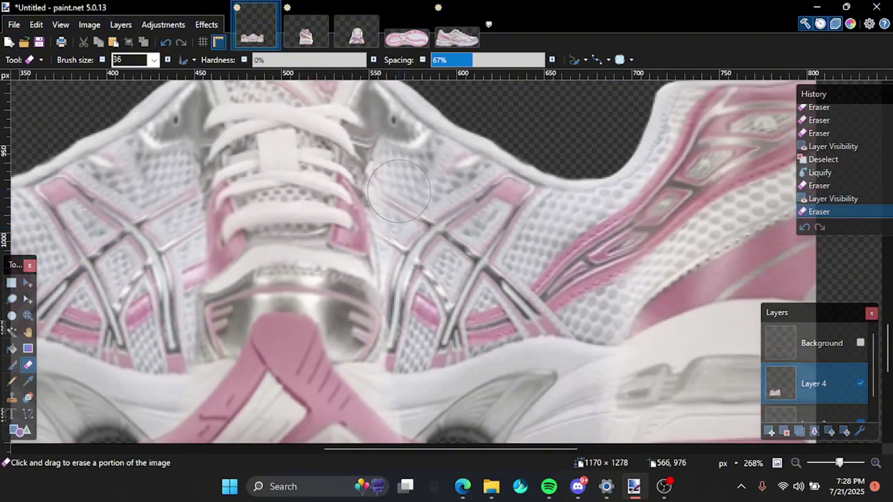
{"action": "left_click_drag", "start_coordinate": [394, 186], "coordinate": [397, 170]}
{"action": "key", "text": "ctrl+z"}
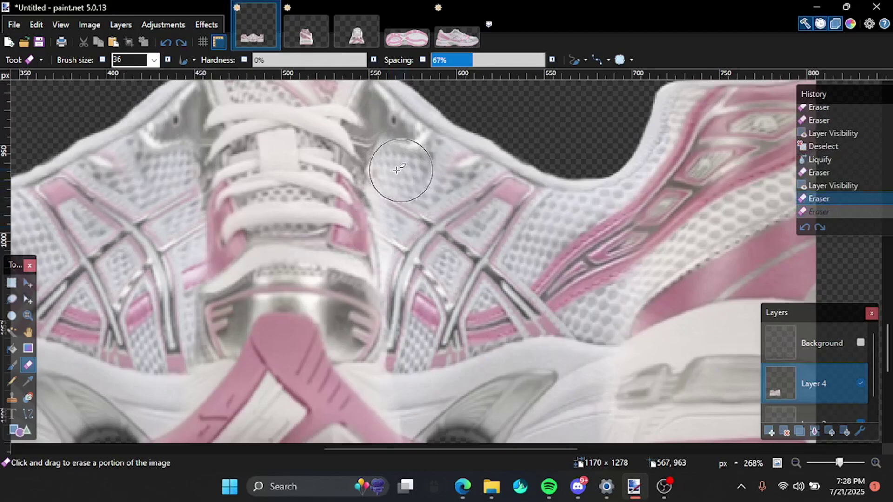
{"action": "left_click_drag", "start_coordinate": [409, 217], "coordinate": [416, 235]}
{"action": "scroll", "coordinate": [503, 265], "scroll_direction": "down", "scroll_amount": 2}
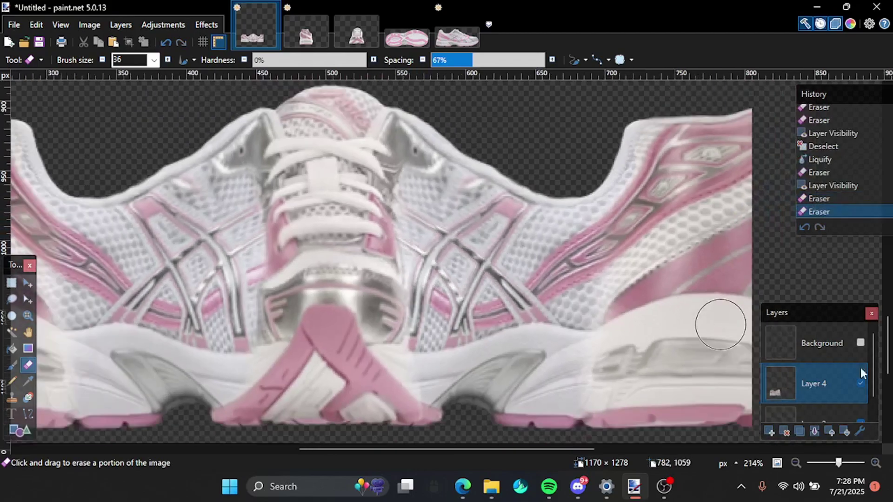
- Merge Layer 4 down into Layer 3 and show the Background layer again
{"action": "left_click", "coordinate": [814, 432]}
{"action": "left_click", "coordinate": [860, 342]}
- Copy a 398 × 269 px rectangular area covering the mirrored side view right of the tongue
{"action": "key", "text": "s"}
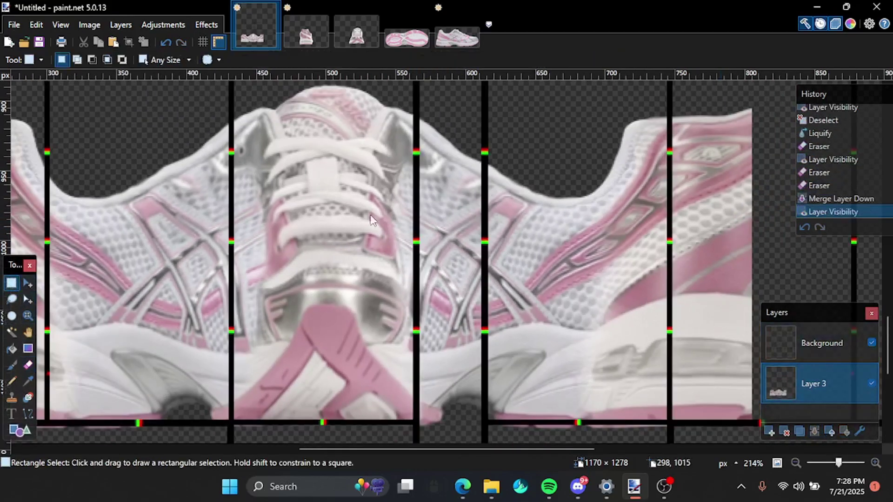
{"action": "scroll", "coordinate": [362, 260], "scroll_direction": "down", "scroll_amount": 4}
{"action": "left_click_drag", "start_coordinate": [616, 177], "coordinate": [395, 343]}
{"action": "scroll", "coordinate": [374, 326], "scroll_direction": "up", "scroll_amount": 3}
{"action": "left_click_drag", "start_coordinate": [377, 326], "coordinate": [374, 326]}
{"action": "scroll", "coordinate": [373, 326], "scroll_direction": "down", "scroll_amount": 5}
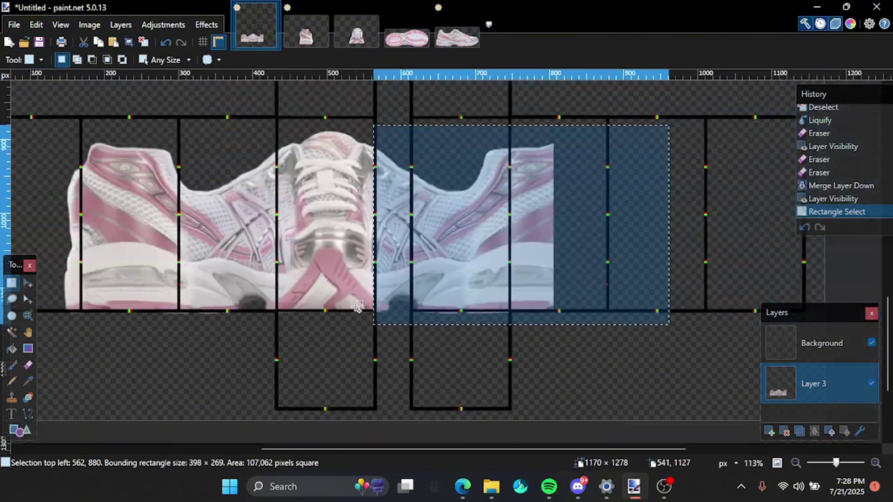
{"action": "key", "text": "ctrl+c"}
- Paste the copied side view onto a new layer below Layer 3 and move it behind the heel, near the template's left border
{"action": "left_click", "coordinate": [768, 431]}
{"action": "left_click", "coordinate": [844, 431]}
{"action": "key", "text": "ctrl+v"}
{"action": "left_click_drag", "start_coordinate": [711, 325], "coordinate": [468, 325]}
{"action": "scroll", "coordinate": [255, 166], "scroll_direction": "up", "scroll_amount": 4}
{"action": "key", "text": "ctrl+d"}
{"action": "scroll", "coordinate": [818, 372], "scroll_direction": "up", "scroll_amount": 1}
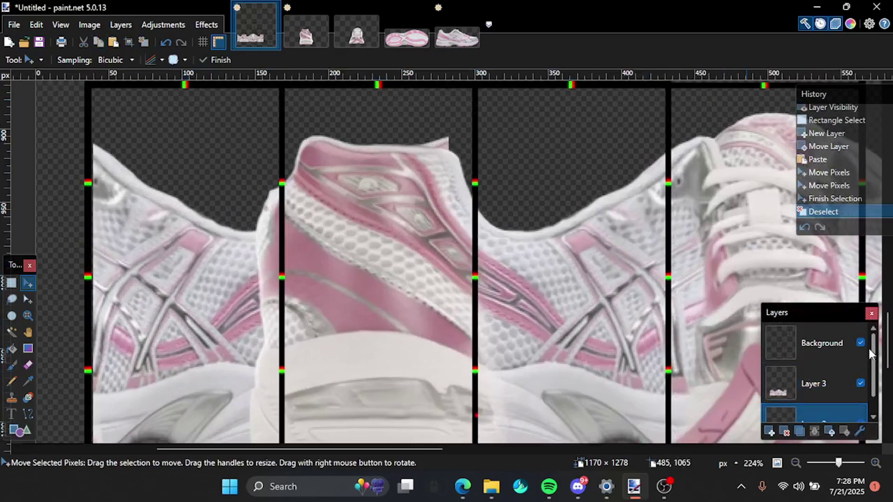
- Hide the Background layer, try erasing along the heel's upper left edge, and undo that stroke
{"action": "left_click", "coordinate": [860, 343]}
{"action": "left_click", "coordinate": [814, 383]}
{"action": "left_click", "coordinate": [28, 365]}
{"action": "scroll", "coordinate": [291, 177], "scroll_direction": "up", "scroll_amount": 2}
{"action": "left_click_drag", "start_coordinate": [272, 237], "coordinate": [339, 139]}
{"action": "key", "text": "ctrl+z"}
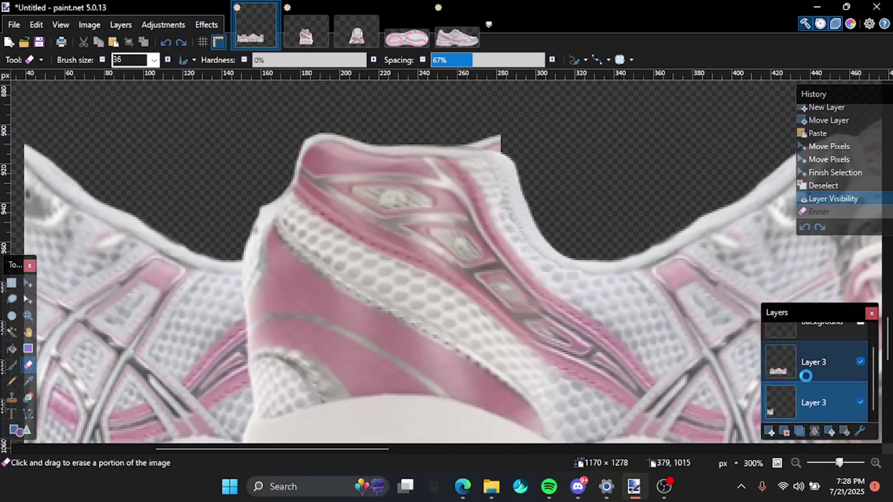
- Reshape the heel and its collar on the upper Layer 3 with Liquify to meet the pasted side view, using the clipboard image as backdrop
{"action": "left_click", "coordinate": [802, 363]}
{"action": "left_click", "coordinate": [212, 23]}
{"action": "mouse_move", "coordinate": [220, 268]}
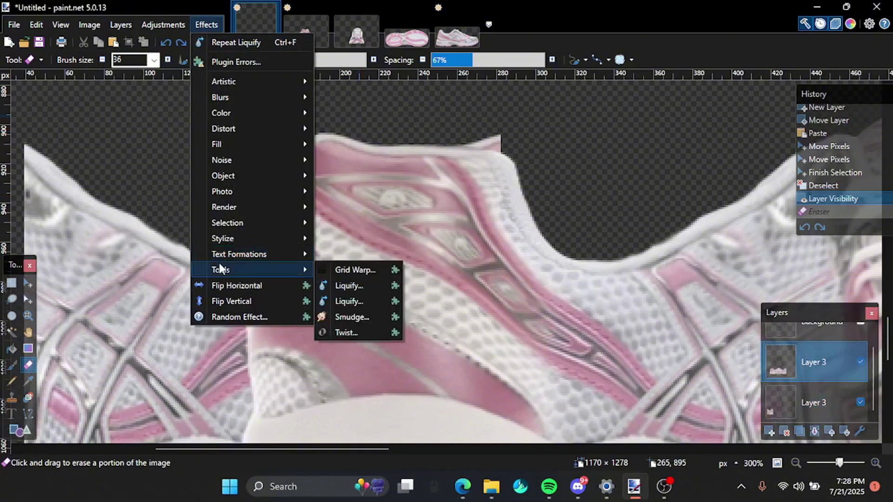
{"action": "left_click", "coordinate": [335, 287]}
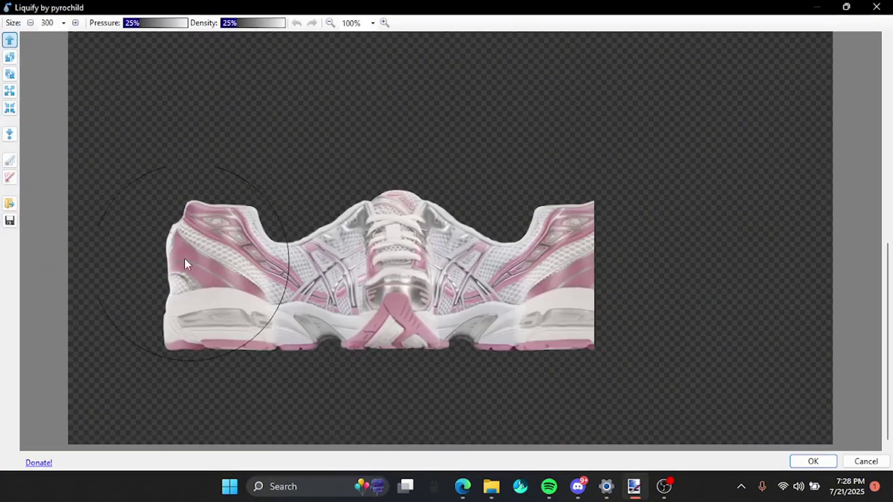
{"action": "right_click", "coordinate": [185, 259]}
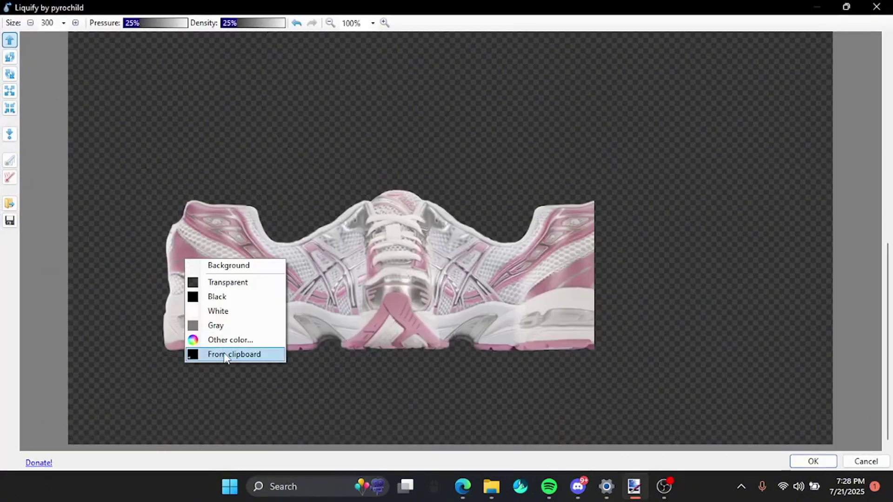
{"action": "left_click", "coordinate": [225, 354]}
{"action": "scroll", "coordinate": [170, 235], "scroll_direction": "up", "scroll_amount": 1}
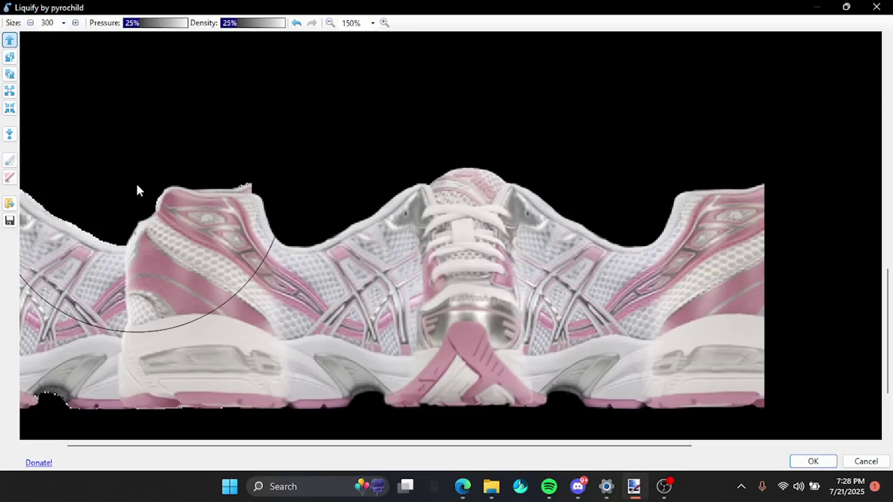
{"action": "mouse_move", "coordinate": [137, 189]}
{"action": "left_mouse_down"}
{"action": "mouse_move", "coordinate": [152, 205]}
{"action": "mouse_move", "coordinate": [193, 203]}
{"action": "mouse_move", "coordinate": [162, 187]}
{"action": "mouse_move", "coordinate": [113, 216]}
{"action": "mouse_move", "coordinate": [107, 241]}
{"action": "mouse_move", "coordinate": [117, 218]}
{"action": "mouse_move", "coordinate": [106, 239]}
{"action": "mouse_move", "coordinate": [161, 215]}
{"action": "mouse_move", "coordinate": [168, 198]}
{"action": "mouse_move", "coordinate": [187, 212]}
{"action": "mouse_move", "coordinate": [186, 200]}
{"action": "mouse_move", "coordinate": [204, 205]}
{"action": "left_mouse_up"}
{"action": "left_click_drag", "start_coordinate": [129, 229], "coordinate": [114, 247]}
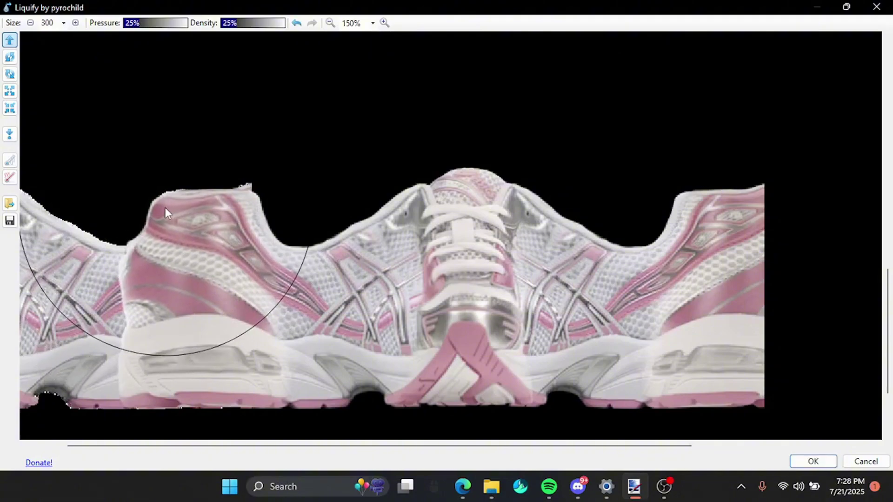
{"action": "left_click", "coordinate": [814, 461]}
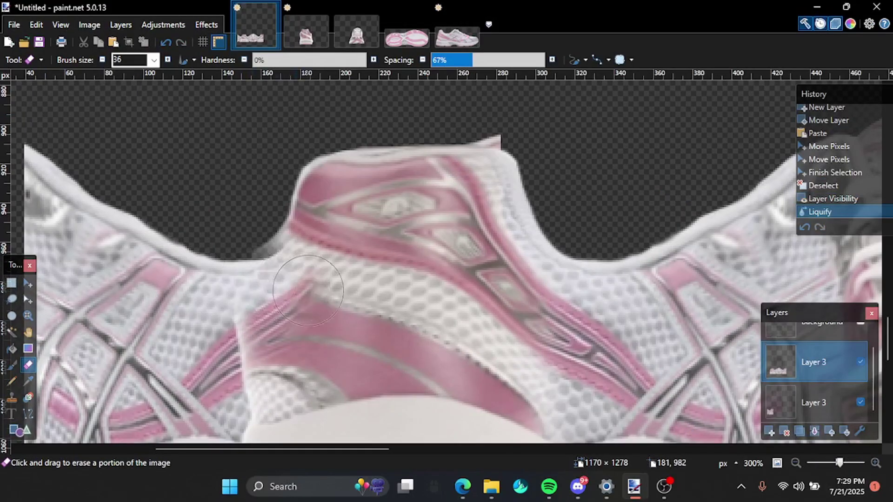
- Blend the heel's left edge on the upper Layer 3 into the pasted side view with the soft Eraser
{"action": "left_click_drag", "start_coordinate": [308, 291], "coordinate": [325, 321]}
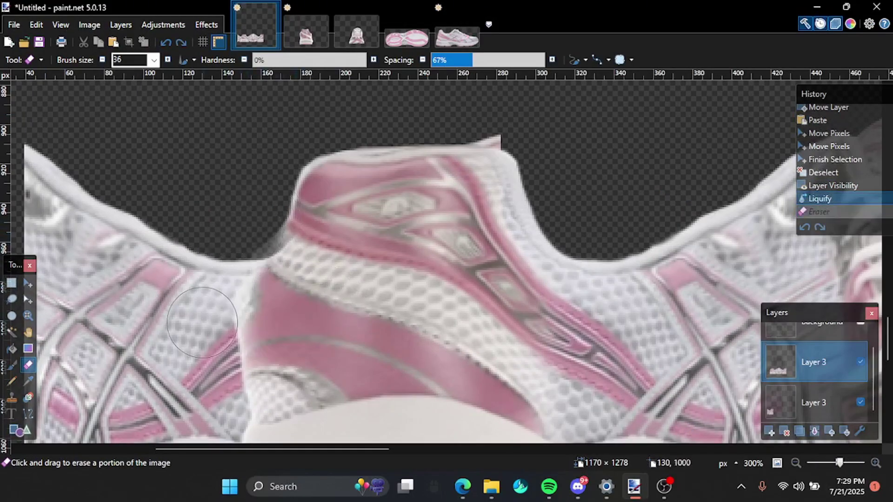
{"action": "left_click", "coordinate": [246, 381]}
{"action": "scroll", "coordinate": [298, 326], "scroll_direction": "up", "scroll_amount": 3}
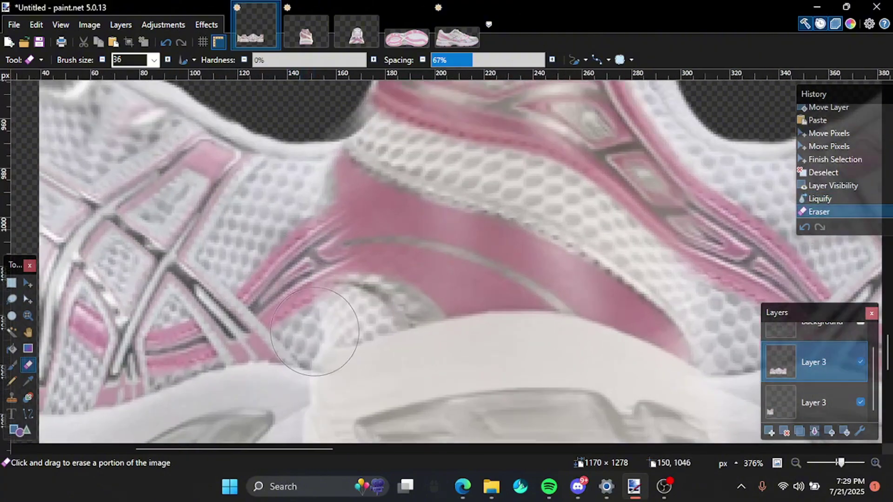
- Try erasing the heel's lower left mesh area and the upper edge of the midsole, and undo both strokes
{"action": "left_click", "coordinate": [356, 358]}
{"action": "left_click_drag", "start_coordinate": [356, 359], "coordinate": [329, 233]}
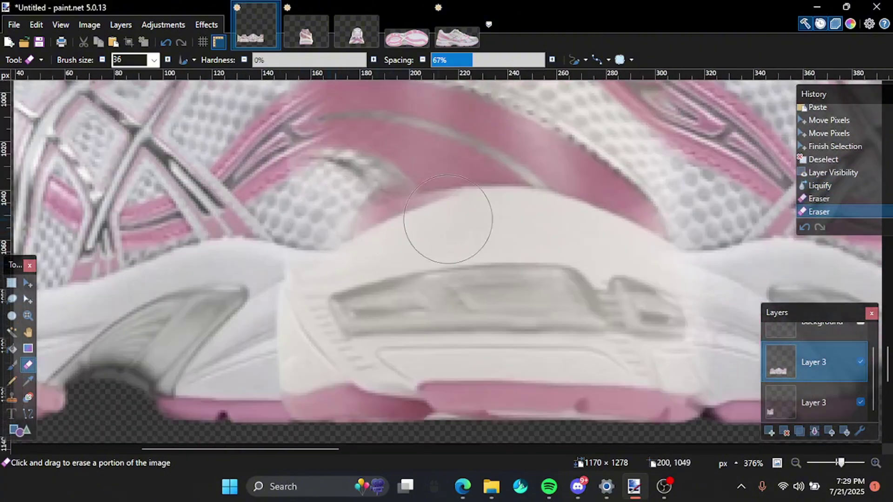
{"action": "left_click_drag", "start_coordinate": [448, 219], "coordinate": [366, 228]}
{"action": "key", "text": "ctrl+z"}
{"action": "key", "text": "ctrl+z"}
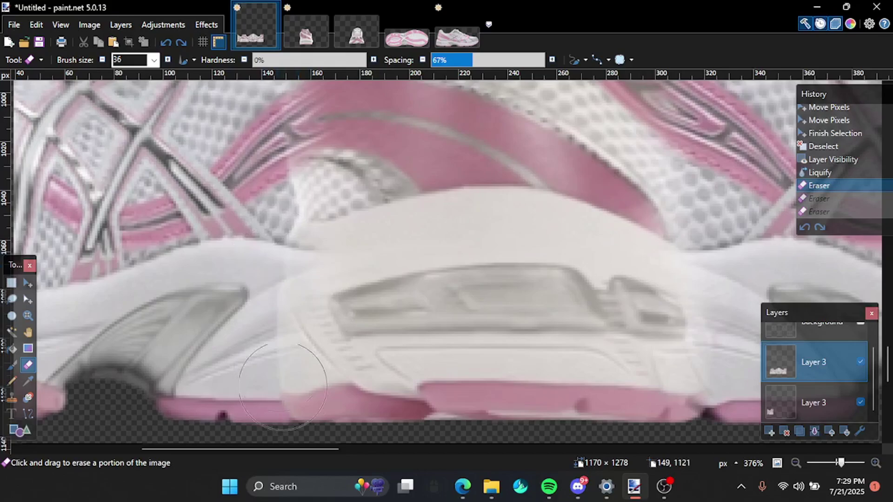
- Blend the heel's lower left midsole edge on the upper Layer 3 into the side view with the soft Eraser
{"action": "left_click_drag", "start_coordinate": [335, 367], "coordinate": [290, 302]}
{"action": "left_click_drag", "start_coordinate": [306, 279], "coordinate": [278, 410]}
{"action": "scroll", "coordinate": [278, 410], "scroll_direction": "down", "scroll_amount": 1}
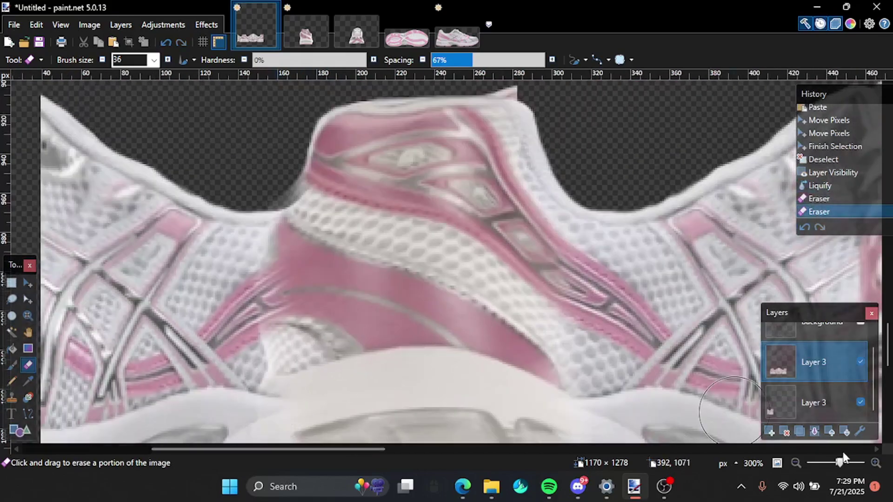
- Open Liquify on the upper Layer 3 and use the clipboard image as its backdrop
{"action": "left_click", "coordinate": [784, 399]}
{"action": "left_click", "coordinate": [791, 367]}
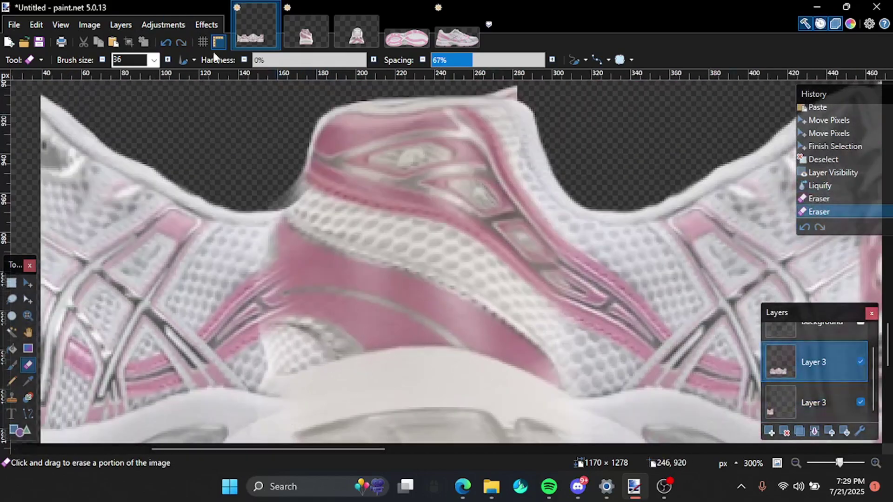
{"action": "left_click", "coordinate": [206, 25]}
{"action": "mouse_move", "coordinate": [236, 270]}
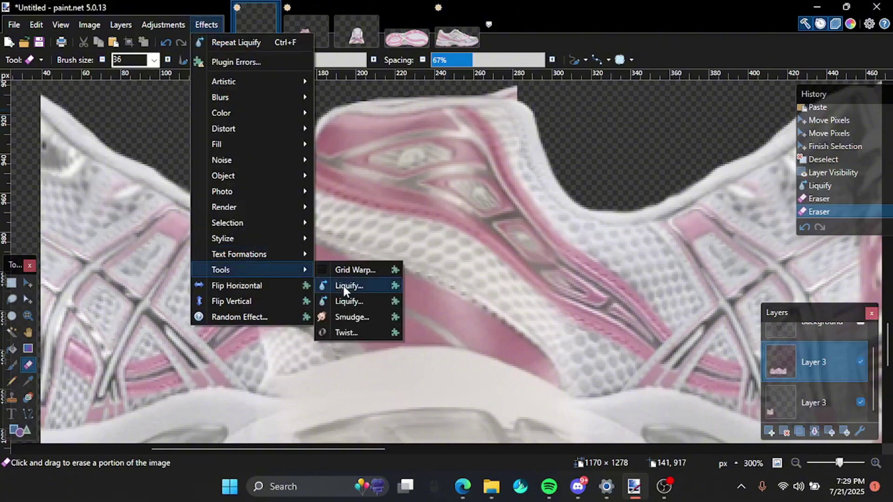
{"action": "left_click", "coordinate": [343, 286]}
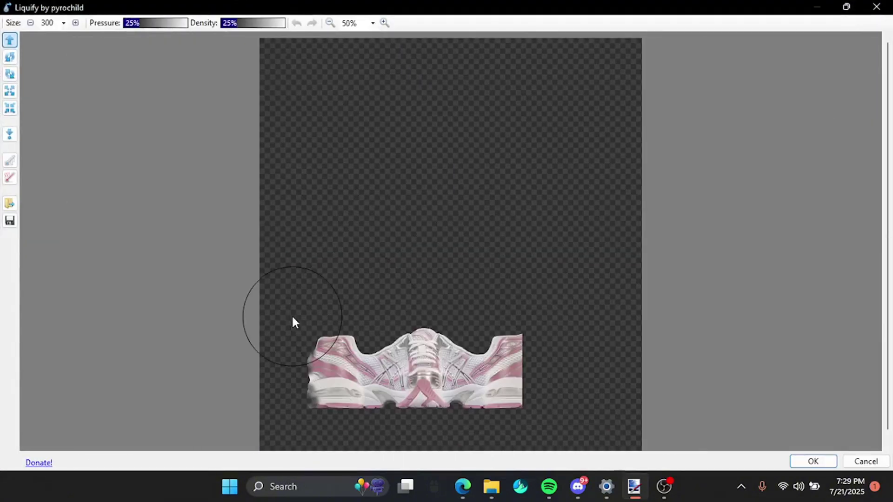
{"action": "right_click", "coordinate": [303, 350]}
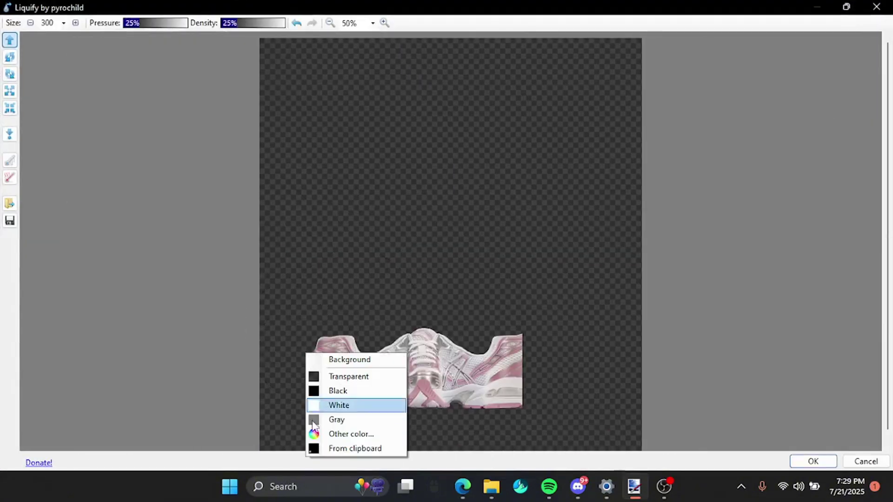
{"action": "left_click", "coordinate": [314, 422]}
{"action": "scroll", "coordinate": [277, 361], "scroll_direction": "up", "scroll_amount": 3}
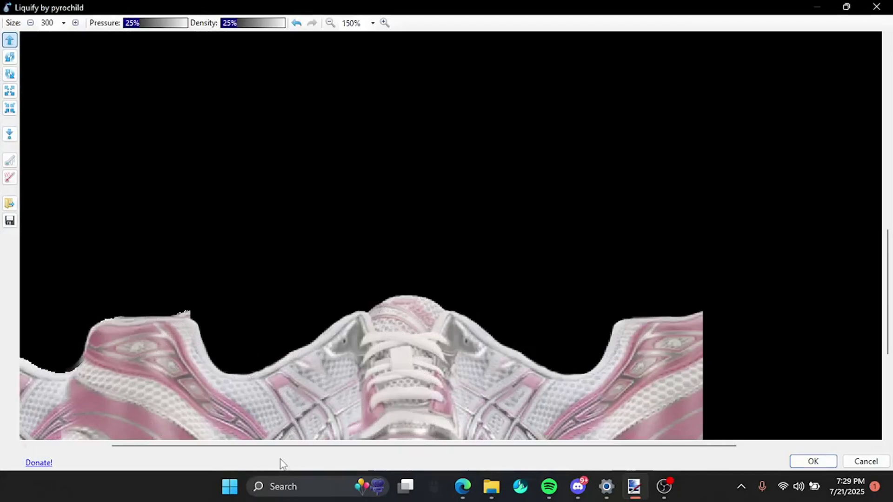
- Reshape the heel's left side and collar to meet the side view, using Liquify brush sizes 200 and 100 for finer pushes
{"action": "scroll", "coordinate": [173, 361], "scroll_direction": "up", "scroll_amount": 2}
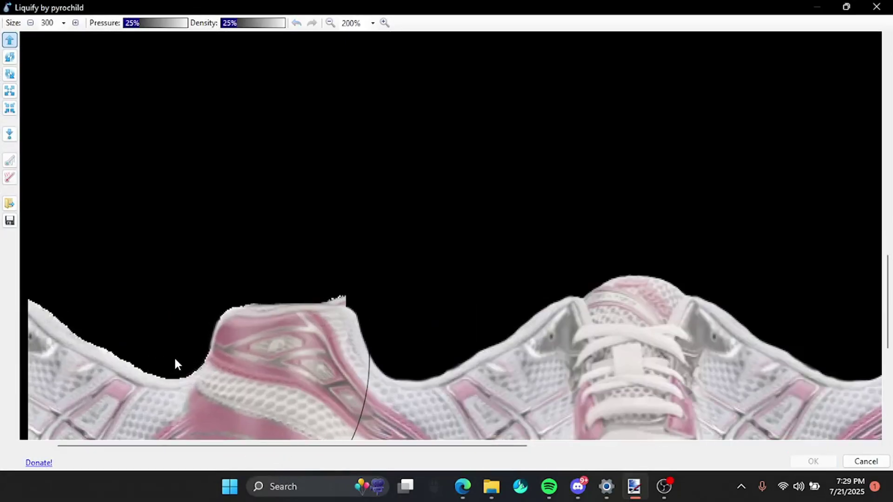
{"action": "scroll", "coordinate": [180, 358], "scroll_direction": "down", "scroll_amount": 5}
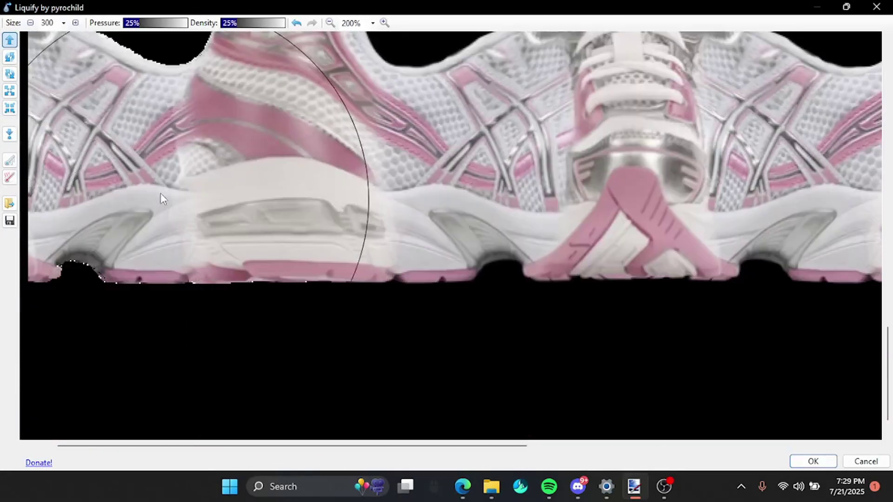
{"action": "left_click", "coordinate": [63, 23]}
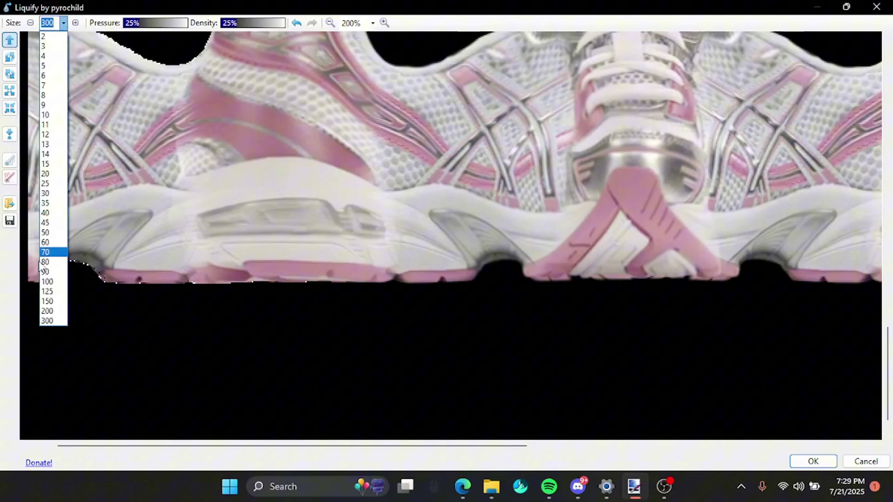
{"action": "left_click", "coordinate": [52, 309]}
{"action": "scroll", "coordinate": [168, 202], "scroll_direction": "up", "scroll_amount": 1}
{"action": "scroll", "coordinate": [205, 203], "scroll_direction": "down", "scroll_amount": 6}
{"action": "left_click", "coordinate": [63, 24]}
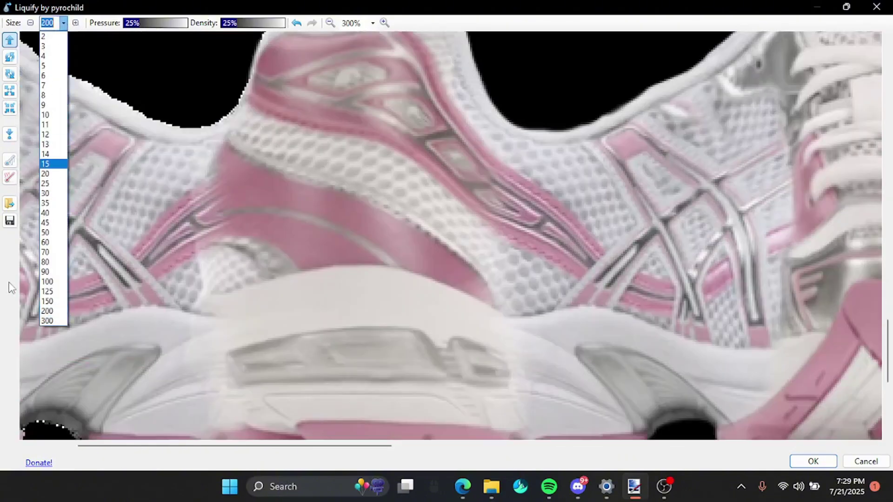
{"action": "left_click", "coordinate": [46, 281]}
{"action": "mouse_move", "coordinate": [262, 345]}
{"action": "left_mouse_down"}
{"action": "mouse_move", "coordinate": [233, 308]}
{"action": "mouse_move", "coordinate": [219, 333]}
{"action": "mouse_move", "coordinate": [227, 298]}
{"action": "mouse_move", "coordinate": [214, 329]}
{"action": "mouse_move", "coordinate": [228, 290]}
{"action": "mouse_move", "coordinate": [209, 305]}
{"action": "left_mouse_up"}
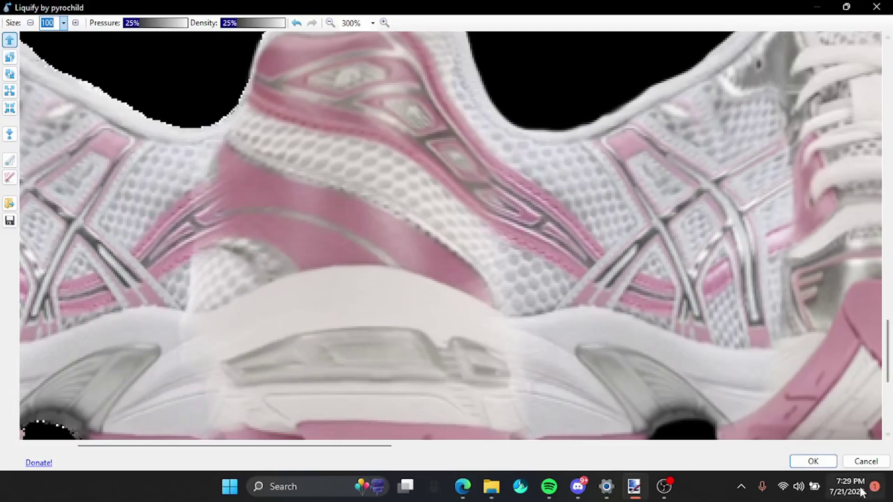
{"action": "left_click", "coordinate": [812, 461]}
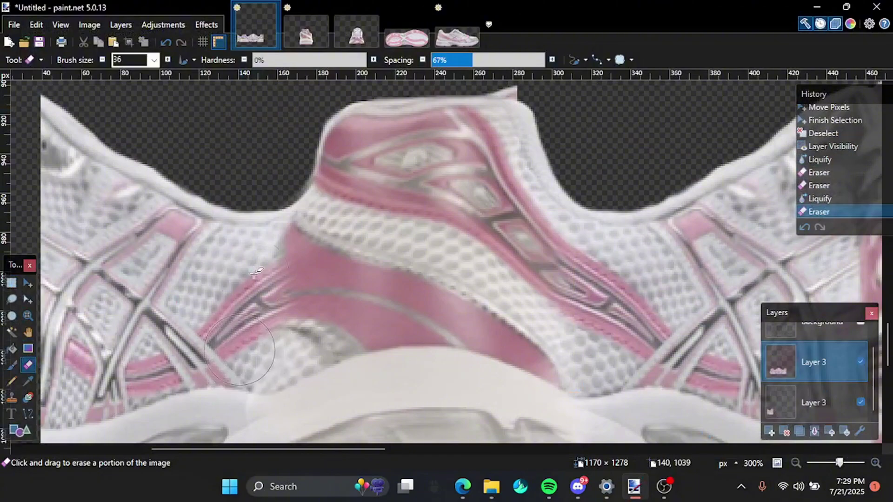
- Undo the last eraser stroke, soften the heel's upper left edge, and merge the upper Layer 3 down
{"action": "key", "text": "ctrl+z"}
{"action": "mouse_move", "coordinate": [288, 177]}
{"action": "left_mouse_down"}
{"action": "mouse_move", "coordinate": [293, 170]}
{"action": "mouse_move", "coordinate": [261, 245]}
{"action": "left_mouse_up"}
{"action": "scroll", "coordinate": [276, 161], "scroll_direction": "up", "scroll_amount": 2}
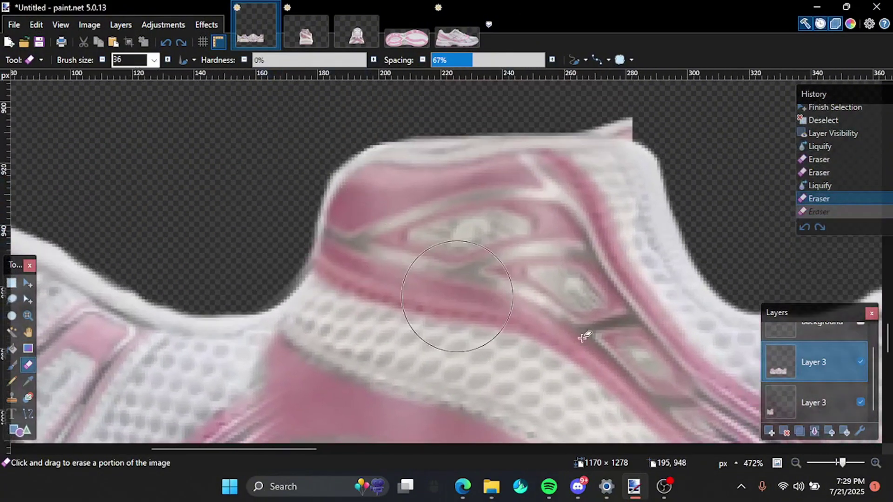
{"action": "left_click", "coordinate": [815, 431]}
- Erase stray pixels along the heel collar's left and upper edges with the Eraser at 86% hardness and 9% spacing
{"action": "left_click", "coordinate": [253, 256]}
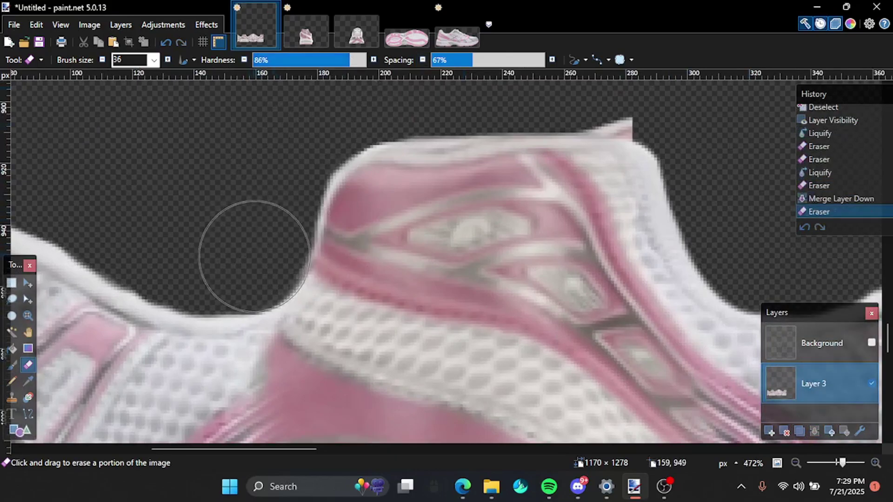
{"action": "left_click", "coordinate": [251, 241]}
{"action": "left_click", "coordinate": [260, 228]}
{"action": "left_click", "coordinate": [271, 214]}
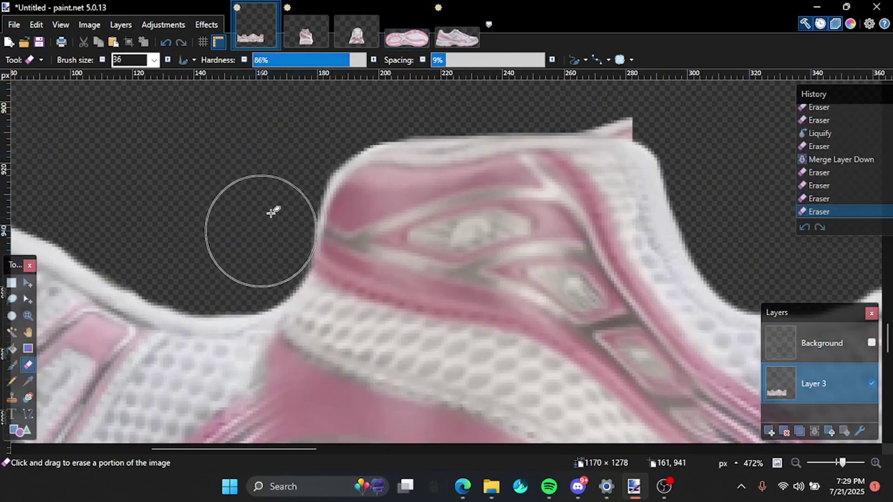
{"action": "left_click_drag", "start_coordinate": [613, 171], "coordinate": [481, 254]}
{"action": "scroll", "coordinate": [484, 255], "scroll_direction": "down", "scroll_amount": 1}
{"action": "left_click", "coordinate": [504, 183]}
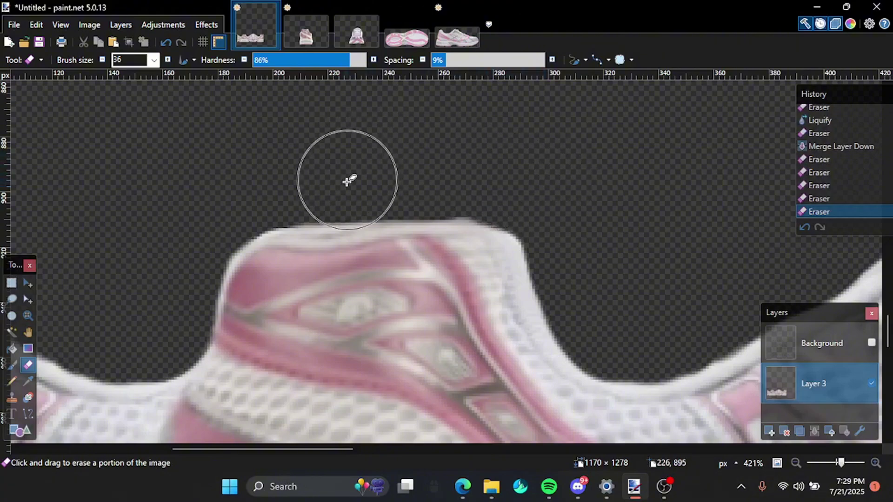
- Trim the heel collar's upper edge with the Eraser at 100% hardness and 5% spacing, undoing unwanted strokes
{"action": "left_click", "coordinate": [307, 184]}
{"action": "key", "text": "ctrl+z"}
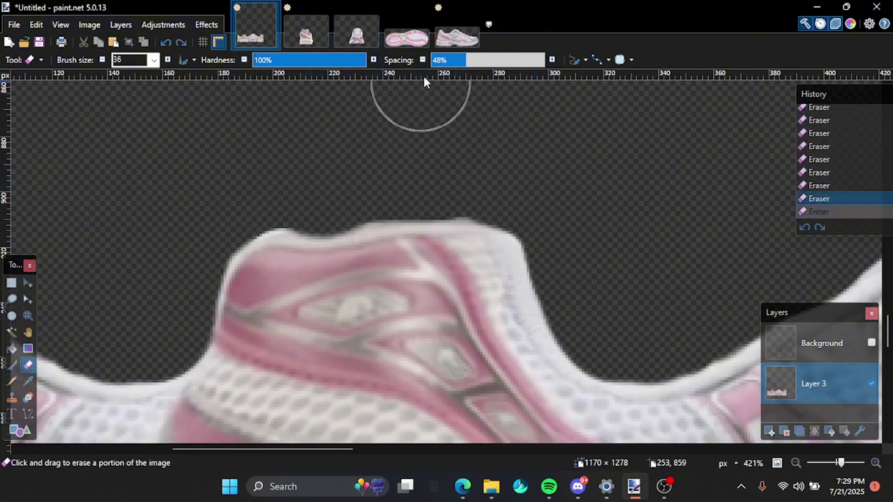
{"action": "key", "text": "ctrl+z"}
{"action": "key", "text": "ctrl+y"}
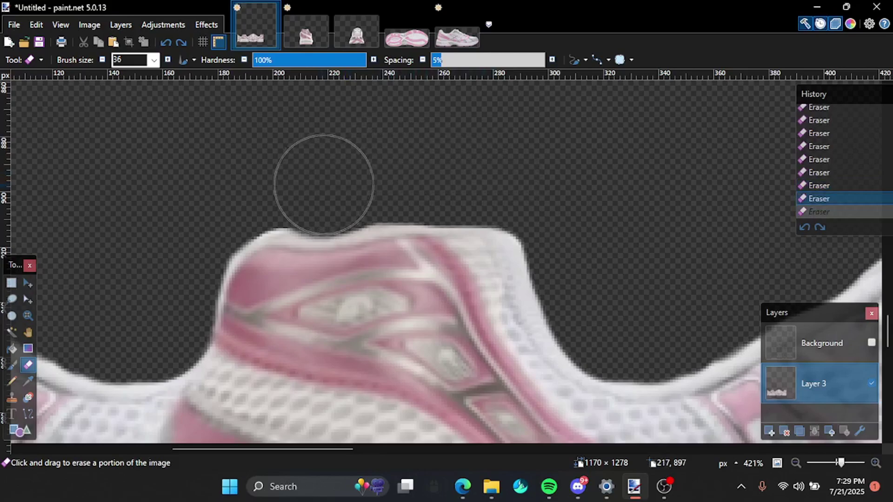
{"action": "left_click_drag", "start_coordinate": [324, 184], "coordinate": [277, 190]}
{"action": "scroll", "coordinate": [341, 179], "scroll_direction": "down", "scroll_amount": 4}
{"action": "left_click_drag", "start_coordinate": [487, 343], "coordinate": [121, 265]}
{"action": "scroll", "coordinate": [140, 274], "scroll_direction": "down", "scroll_amount": 1}
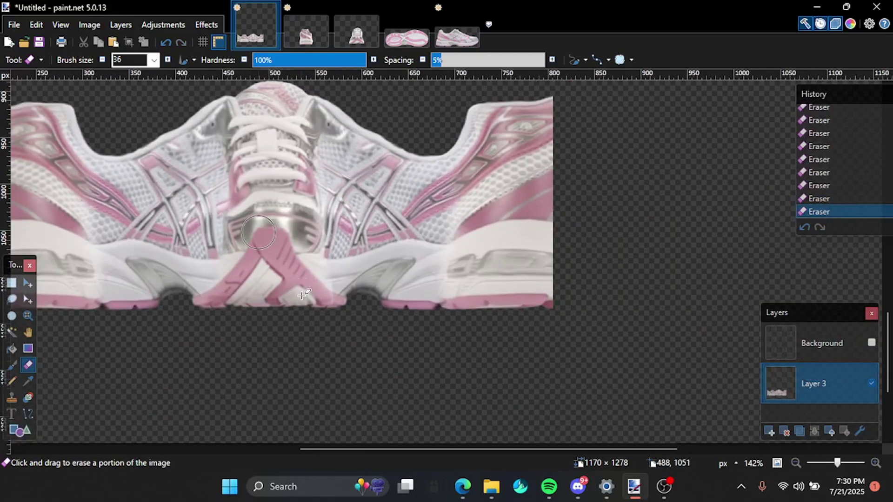
- Show the Background template and delete the part of Layer 3 that lies right of the toe panel
{"action": "left_click", "coordinate": [871, 343]}
{"action": "left_click", "coordinate": [12, 283]}
{"action": "scroll", "coordinate": [420, 284], "scroll_direction": "up", "scroll_amount": 1}
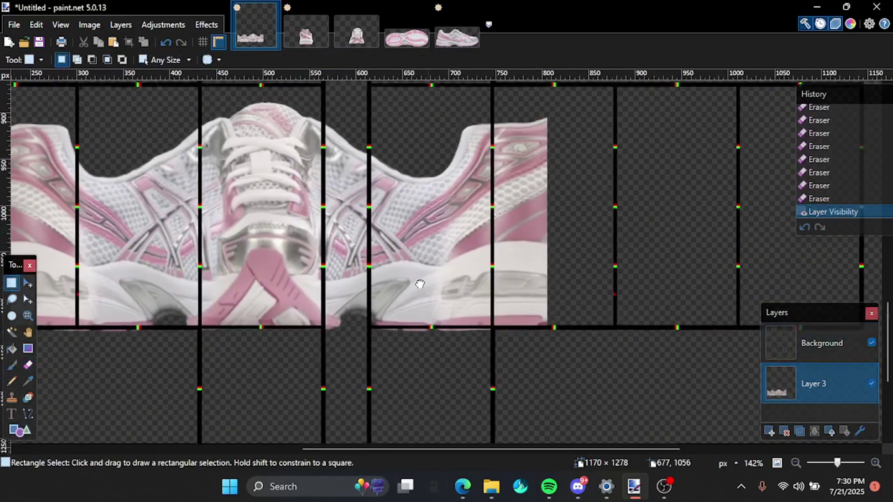
{"action": "left_click_drag", "start_coordinate": [420, 284], "coordinate": [409, 308]}
{"action": "scroll", "coordinate": [410, 309], "scroll_direction": "down", "scroll_amount": 1}
{"action": "left_click_drag", "start_coordinate": [598, 146], "coordinate": [323, 393]}
{"action": "scroll", "coordinate": [323, 392], "scroll_direction": "up", "scroll_amount": 5}
{"action": "scroll", "coordinate": [322, 391], "scroll_direction": "up", "scroll_amount": 2}
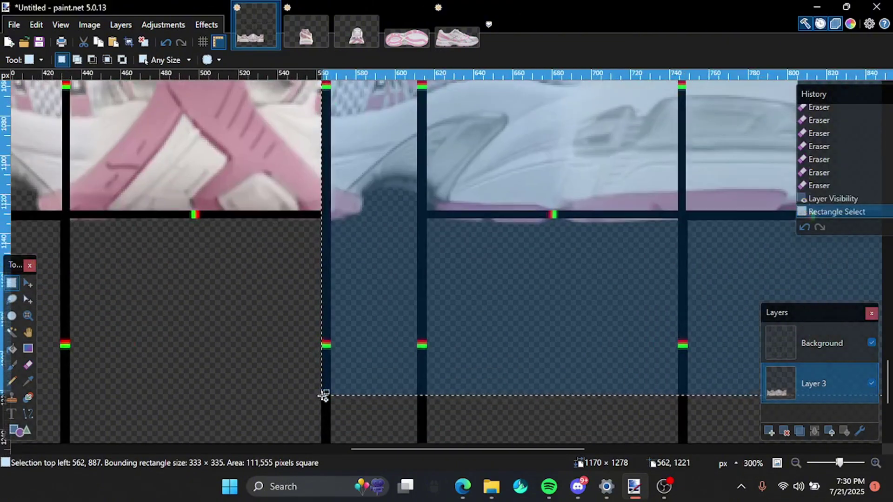
{"action": "key", "text": "Delete"}
- Copy the sole from its image and paste it into the template on a new layer moved down in the stack
{"action": "left_click", "coordinate": [406, 37]}
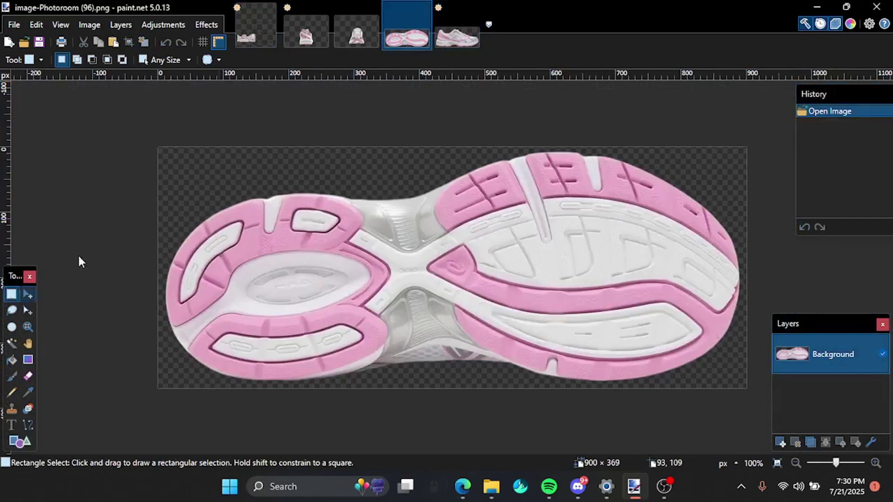
{"action": "mouse_move", "coordinate": [168, 113]}
{"action": "left_mouse_down"}
{"action": "mouse_move", "coordinate": [331, 239]}
{"action": "mouse_move", "coordinate": [892, 501]}
{"action": "left_mouse_up"}
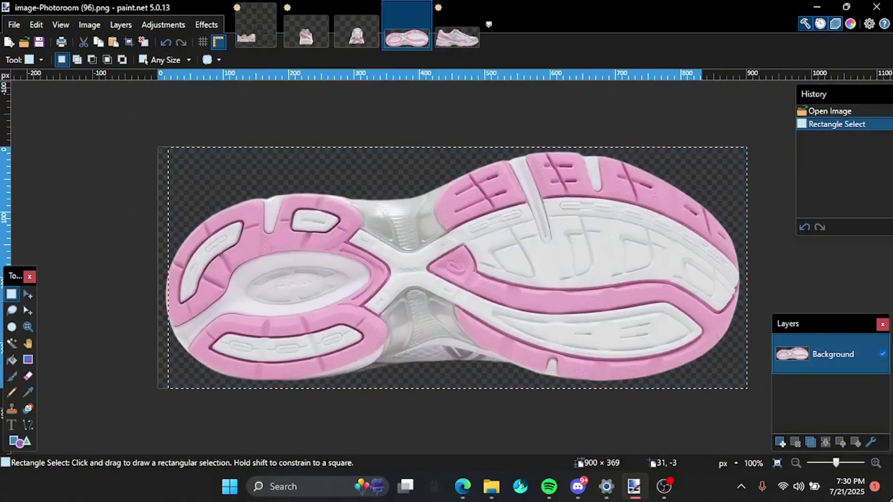
{"action": "left_click", "coordinate": [255, 25]}
{"action": "left_click", "coordinate": [769, 431]}
{"action": "left_click", "coordinate": [844, 431]}
{"action": "key", "text": "ctrl+v"}
- Shrink the pasted sole, rotate it upright with the toe up, and fit it into the box below the toe panel
{"action": "scroll", "coordinate": [298, 202], "scroll_direction": "down", "scroll_amount": 5}
{"action": "left_click_drag", "start_coordinate": [686, 255], "coordinate": [279, 253]}
{"action": "left_click_drag", "start_coordinate": [289, 253], "coordinate": [206, 159]}
{"action": "scroll", "coordinate": [177, 255], "scroll_direction": "up", "scroll_amount": 2}
{"action": "left_click_drag", "start_coordinate": [241, 293], "coordinate": [328, 406]}
{"action": "left_click_drag", "start_coordinate": [310, 236], "coordinate": [310, 283]}
- Select the sole and stretch it horizontally past both sides of its template box, then deselect
{"action": "left_click", "coordinate": [12, 282]}
{"action": "left_click_drag", "start_coordinate": [199, 251], "coordinate": [390, 441]}
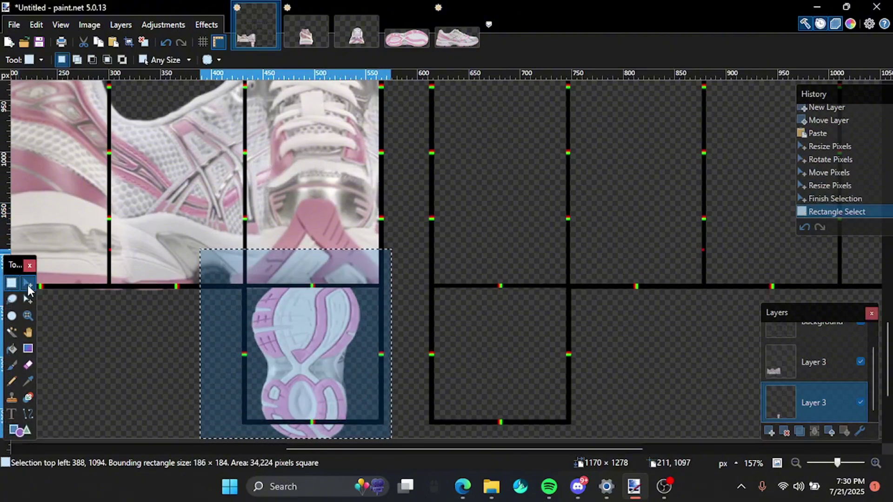
{"action": "left_click", "coordinate": [27, 284]}
{"action": "left_click_drag", "start_coordinate": [200, 344], "coordinate": [162, 343]}
{"action": "left_click_drag", "start_coordinate": [390, 344], "coordinate": [449, 343]}
{"action": "key", "text": "ctrl+d"}
- Widen the sole's narrow middle on both sides in Liquify with brush size 300
{"action": "left_click", "coordinate": [206, 24]}
{"action": "left_click", "coordinate": [353, 199]}
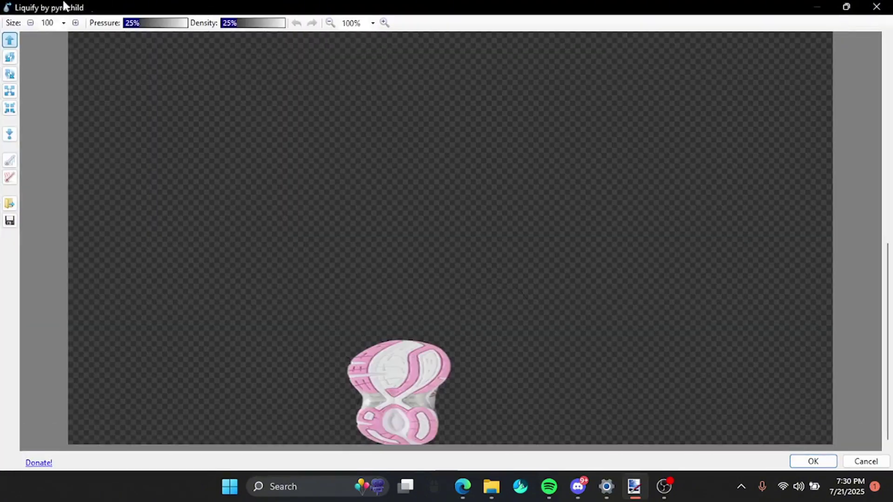
{"action": "left_click", "coordinate": [63, 23]}
{"action": "left_click", "coordinate": [44, 322]}
{"action": "left_click_drag", "start_coordinate": [372, 402], "coordinate": [353, 402]}
{"action": "left_click_drag", "start_coordinate": [418, 400], "coordinate": [443, 400]}
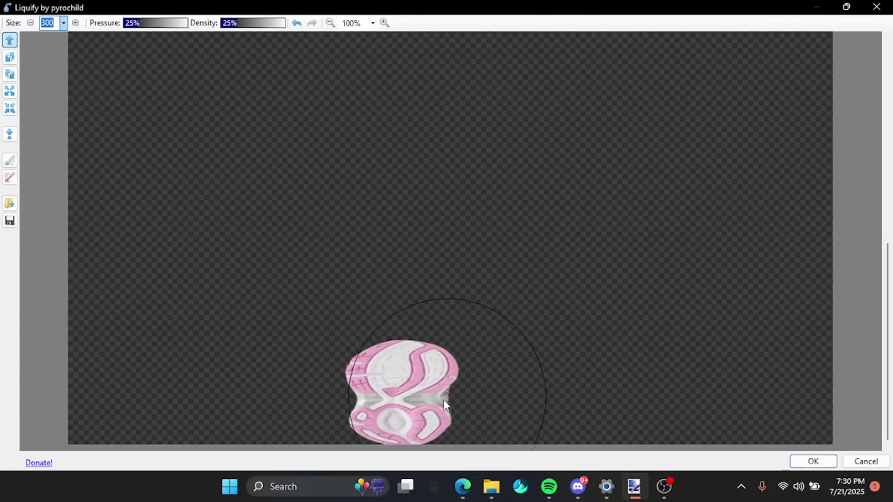
{"action": "left_click", "coordinate": [812, 462]}
- Shift the whole sole slightly left, then squeeze its left part inward toward the template box
{"action": "key", "text": "ctrl+a"}
{"action": "left_click_drag", "start_coordinate": [334, 376], "coordinate": [322, 377]}
{"action": "left_click", "coordinate": [11, 282]}
{"action": "scroll", "coordinate": [107, 325], "scroll_direction": "up", "scroll_amount": 1}
{"action": "mouse_move", "coordinate": [208, 112]}
{"action": "left_mouse_down"}
{"action": "mouse_move", "coordinate": [306, 371]}
{"action": "mouse_move", "coordinate": [315, 375]}
{"action": "left_mouse_up"}
{"action": "key", "text": "m"}
{"action": "left_click_drag", "start_coordinate": [211, 241], "coordinate": [274, 246]}
{"action": "key", "text": "ctrl+d"}
- Cut away the strip of sole below the template box and squeeze its right overhang inward
{"action": "key", "text": "s"}
{"action": "left_click_drag", "start_coordinate": [142, 393], "coordinate": [467, 415]}
{"action": "key", "text": "ctrl+x"}
{"action": "left_click_drag", "start_coordinate": [567, 126], "coordinate": [381, 414]}
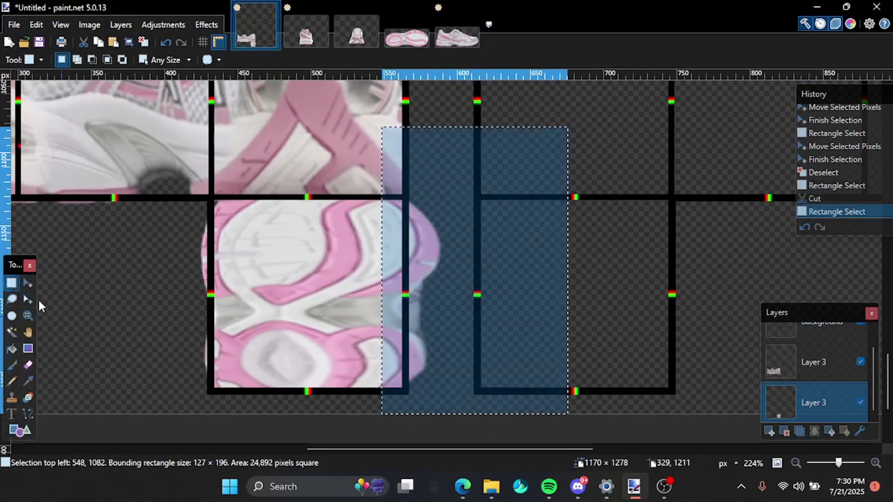
{"action": "left_click", "coordinate": [27, 283]}
{"action": "left_click_drag", "start_coordinate": [567, 270], "coordinate": [502, 275]}
{"action": "key", "text": "ctrl+d"}
- Push the sole's left side outward in Liquify with brush size 300 to fill the template box
{"action": "left_click", "coordinate": [206, 24]}
{"action": "mouse_move", "coordinate": [255, 271]}
{"action": "left_click", "coordinate": [349, 286]}
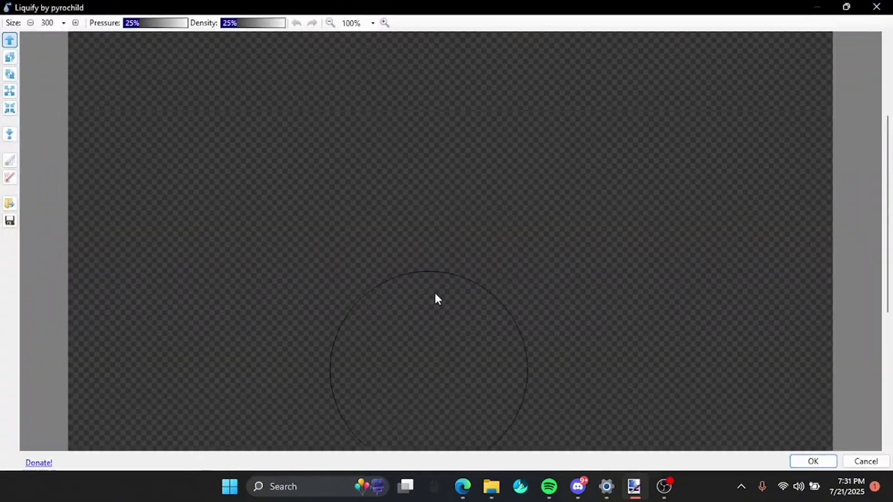
{"action": "scroll", "coordinate": [435, 294], "scroll_direction": "down", "scroll_amount": 5}
{"action": "left_click_drag", "start_coordinate": [372, 362], "coordinate": [319, 341]}
{"action": "left_click", "coordinate": [811, 460]}
- Cut away the parts of the sole that overhang the left and right sides of the template box
{"action": "key", "text": "s"}
{"action": "left_click_drag", "start_coordinate": [152, 197], "coordinate": [208, 407]}
{"action": "key", "text": "ctrl+x"}
{"action": "left_click_drag", "start_coordinate": [470, 167], "coordinate": [403, 417]}
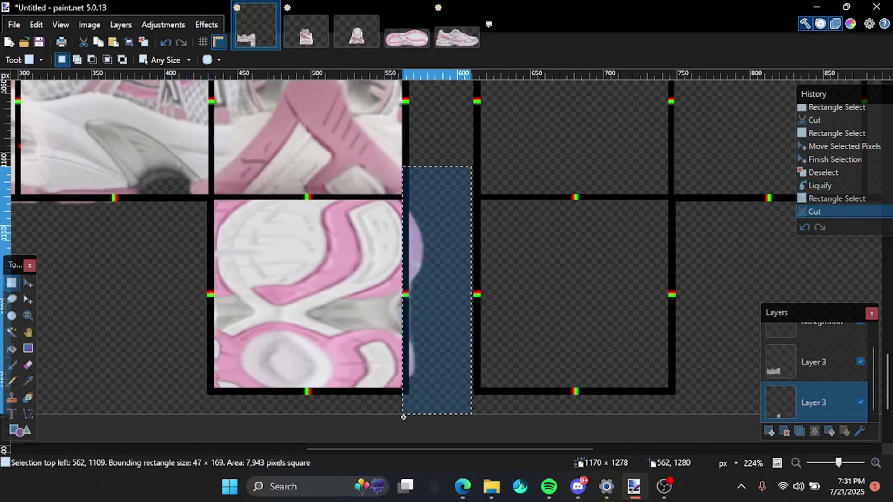
{"action": "key", "text": "ctrl+x"}
- Darken the sole by merging down a pasted copy of it on a new layer set to Multiply at reduced opacity
{"action": "left_click", "coordinate": [769, 431]}
{"action": "key", "text": "ctrl+v"}
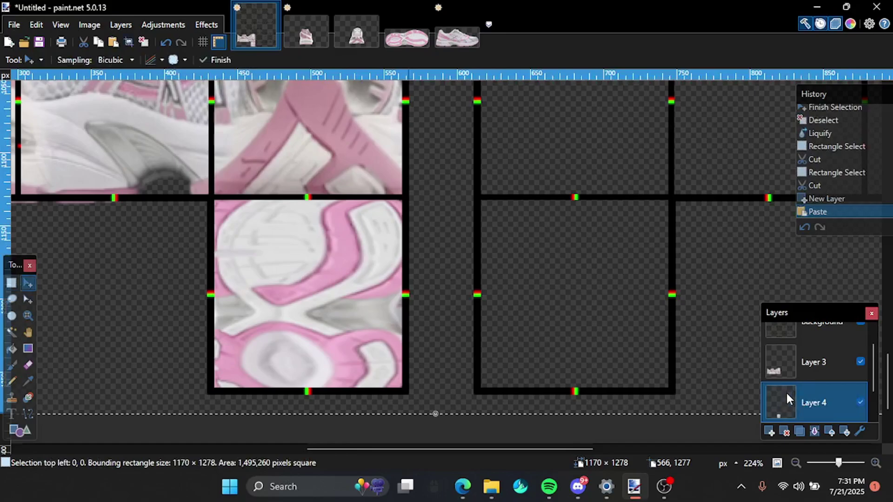
{"action": "double_click", "coordinate": [785, 392]}
{"action": "left_click", "coordinate": [432, 255]}
{"action": "left_click", "coordinate": [428, 281]}
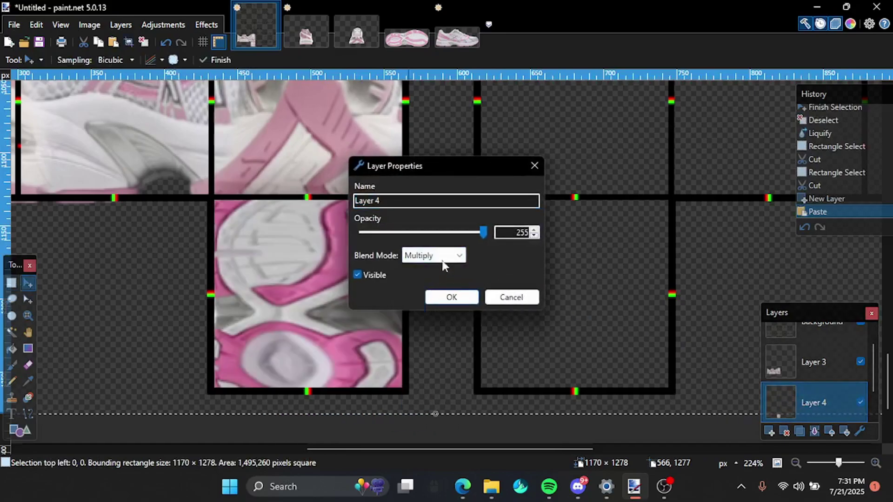
{"action": "left_click_drag", "start_coordinate": [484, 232], "coordinate": [431, 234]}
{"action": "left_click", "coordinate": [450, 298]}
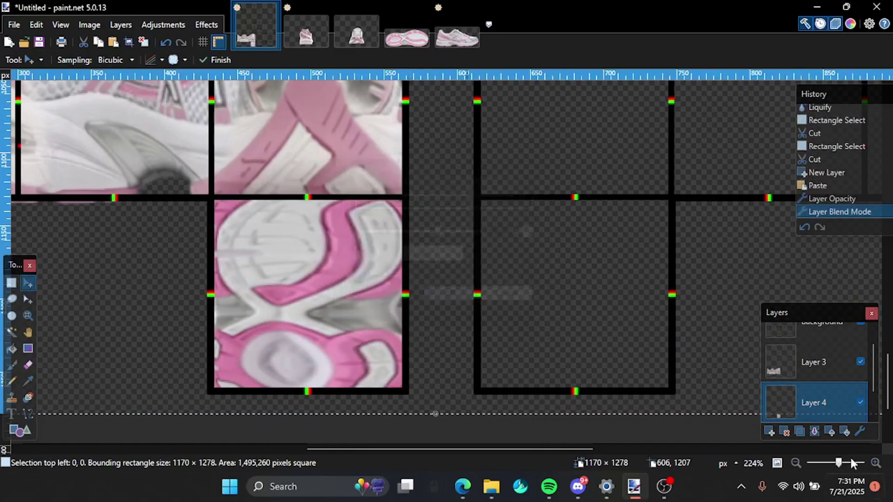
{"action": "left_click", "coordinate": [814, 432]}
- Set the sole's saturation to 56 with Hue / Saturation, and switch to the layer holding the shoe views
{"action": "left_click", "coordinate": [151, 26]}
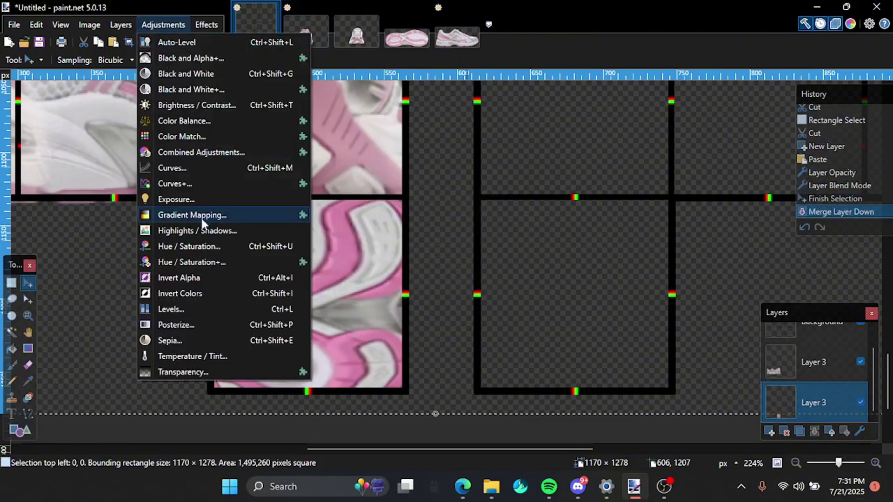
{"action": "left_click", "coordinate": [186, 243]}
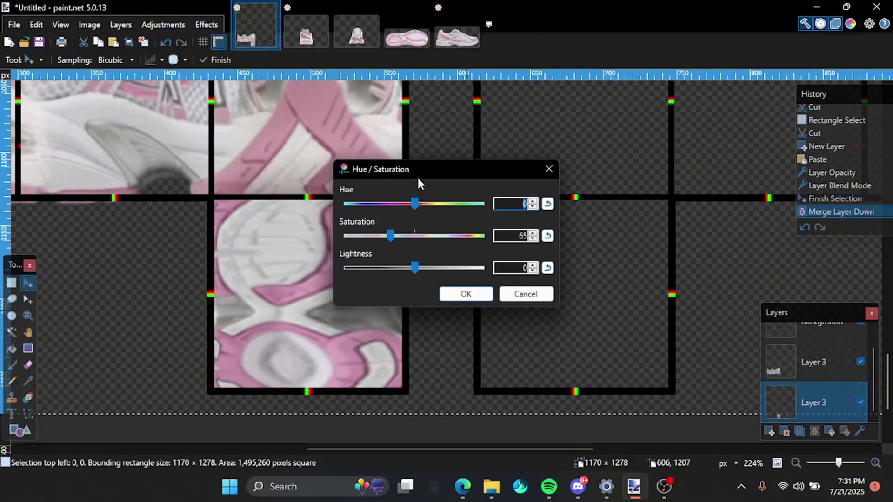
{"action": "left_click_drag", "start_coordinate": [416, 176], "coordinate": [528, 233]}
{"action": "mouse_move", "coordinate": [495, 292]}
{"action": "left_mouse_down"}
{"action": "mouse_move", "coordinate": [481, 292]}
{"action": "mouse_move", "coordinate": [496, 296]}
{"action": "left_mouse_up"}
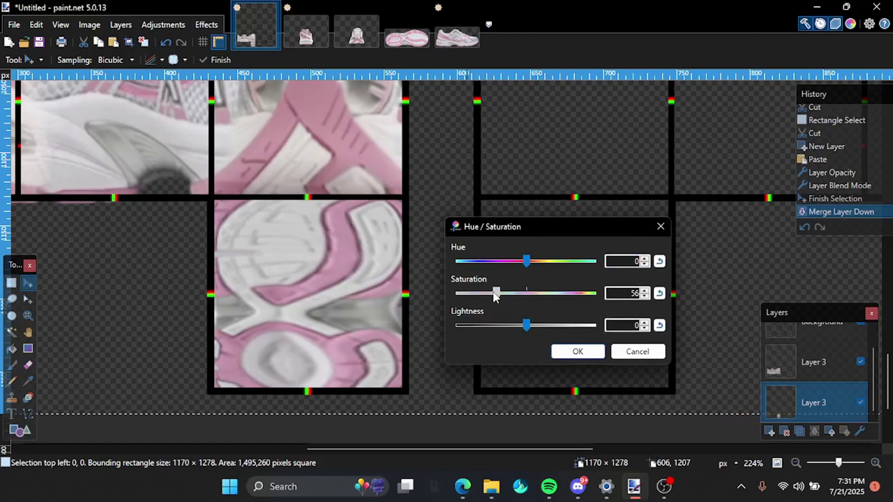
{"action": "left_click_drag", "start_coordinate": [524, 327], "coordinate": [517, 326]}
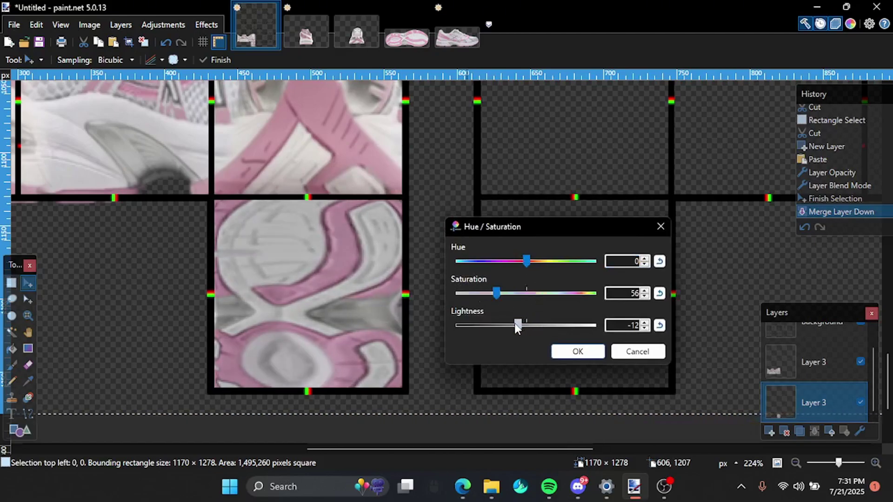
{"action": "left_click", "coordinate": [660, 326]}
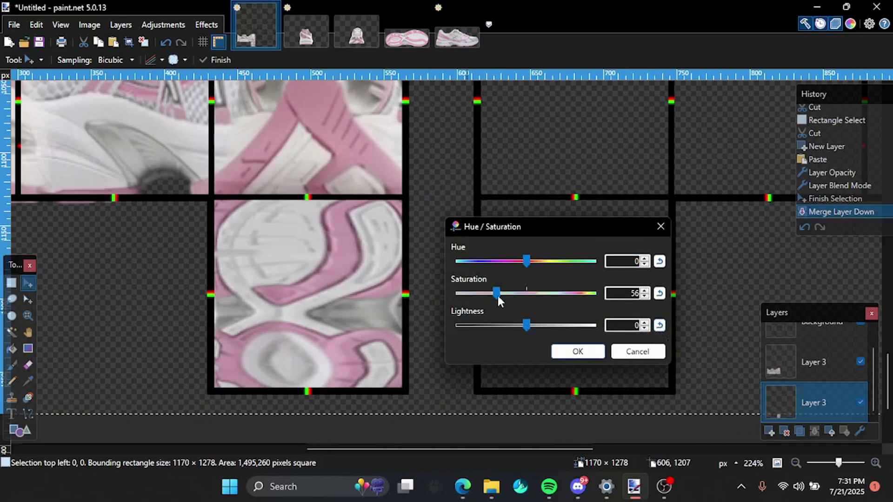
{"action": "left_click_drag", "start_coordinate": [497, 293], "coordinate": [498, 293]}
{"action": "left_click", "coordinate": [558, 351]}
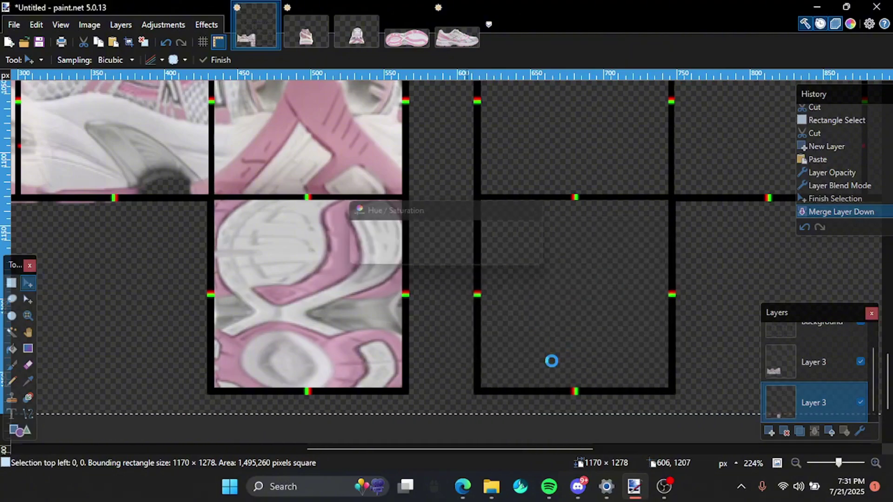
{"action": "scroll", "coordinate": [409, 230], "scroll_direction": "down", "scroll_amount": 5}
{"action": "key", "text": "ctrl+d"}
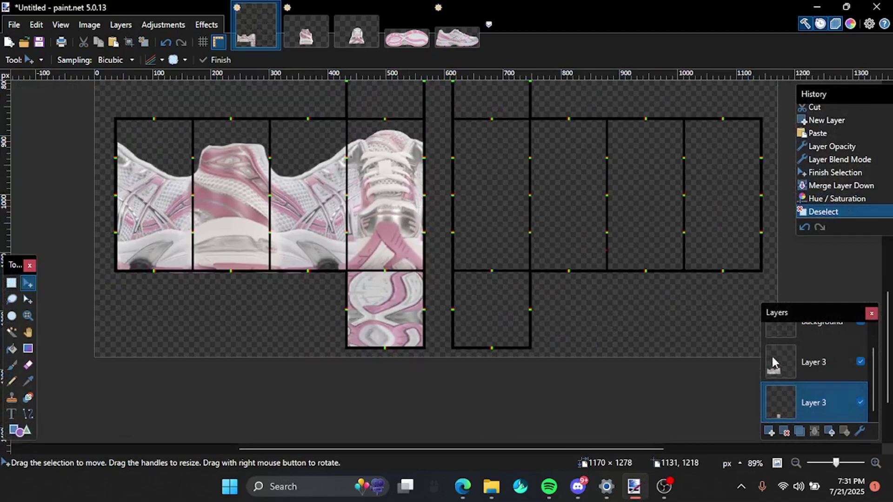
{"action": "left_click", "coordinate": [813, 362]}
- Try to squash the row of shoe views vertically toward the bottom of its template boxes
{"action": "left_click", "coordinate": [11, 283]}
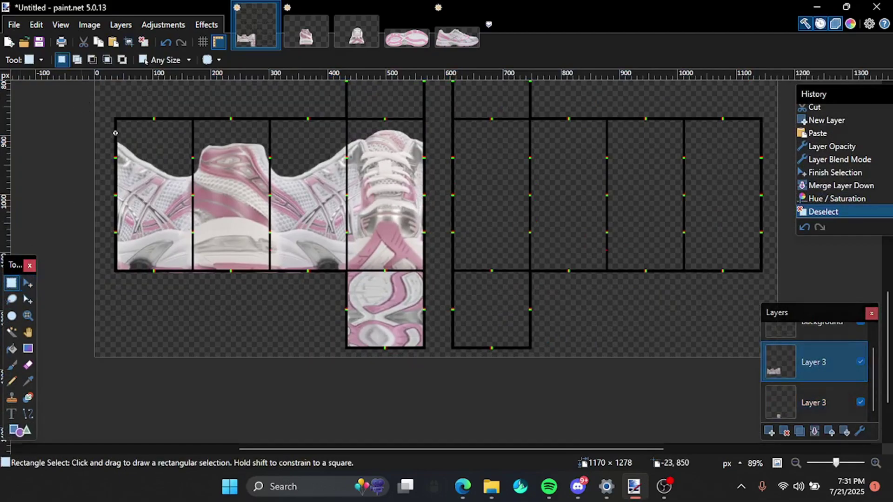
{"action": "scroll", "coordinate": [398, 291], "scroll_direction": "up", "scroll_amount": 12}
{"action": "left_click_drag", "start_coordinate": [81, 112], "coordinate": [502, 253]}
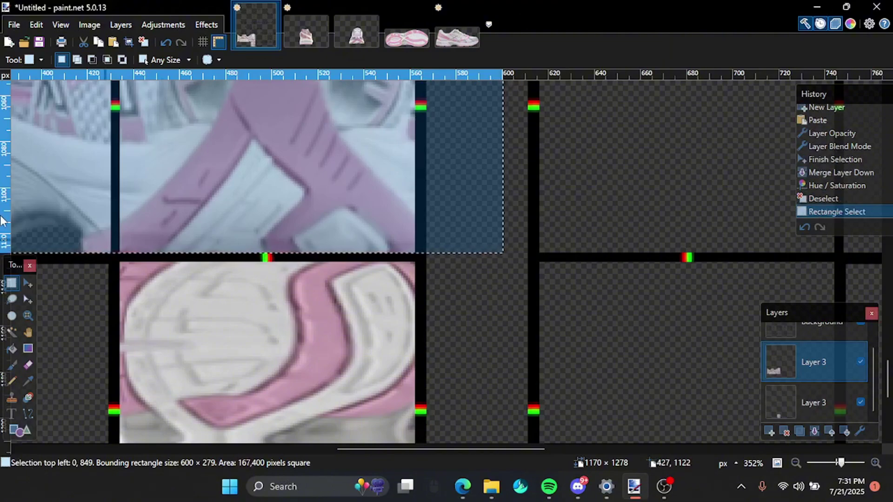
{"action": "key", "text": "m"}
{"action": "scroll", "coordinate": [146, 188], "scroll_direction": "down", "scroll_amount": 5}
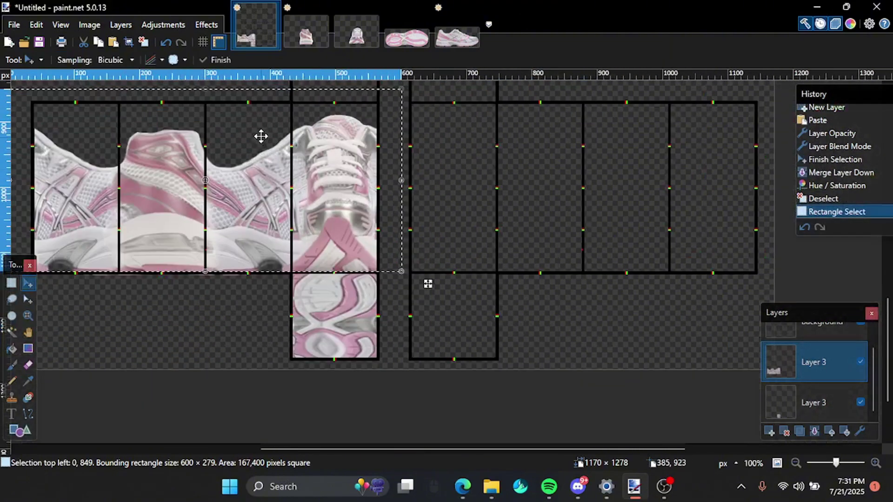
{"action": "left_click_drag", "start_coordinate": [225, 99], "coordinate": [195, 214]}
{"action": "scroll", "coordinate": [212, 224], "scroll_direction": "up", "scroll_amount": 3}
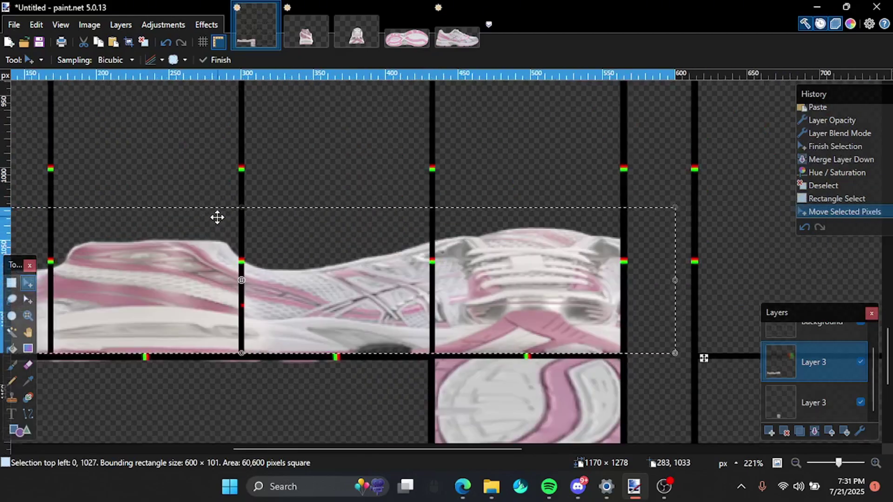
{"action": "key", "text": "ctrl+z"}
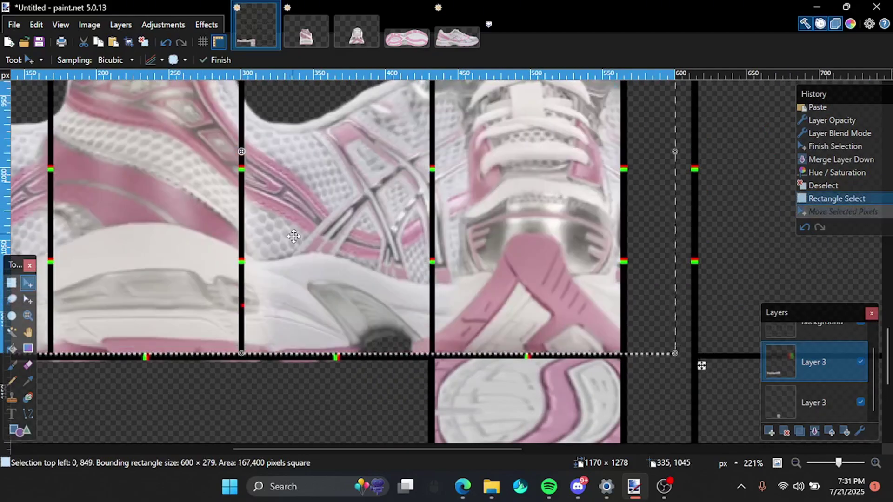
{"action": "scroll", "coordinate": [378, 375], "scroll_direction": "down", "scroll_amount": 3}
{"action": "key", "text": "ctrl+d"}
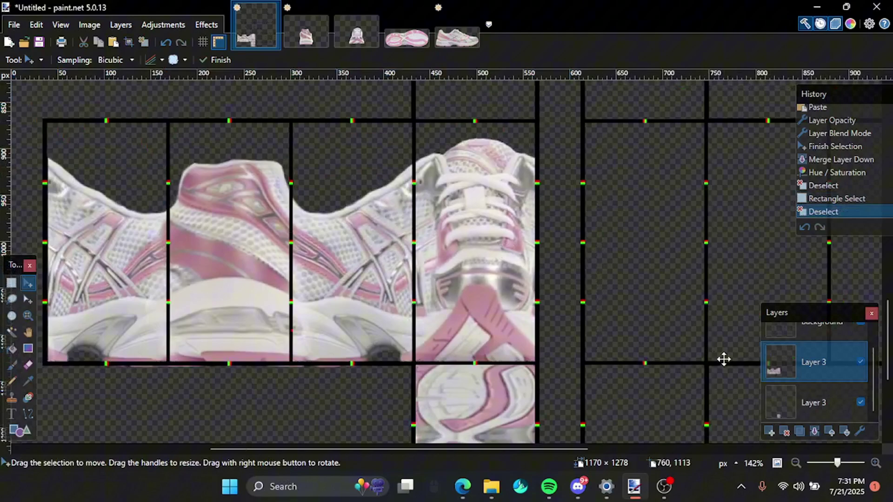
- Try to darken the shoe with a pasted copy on a new layer set to Multiply at opacity 116
{"action": "left_click", "coordinate": [774, 433]}
{"action": "key", "text": "ctrl+v"}
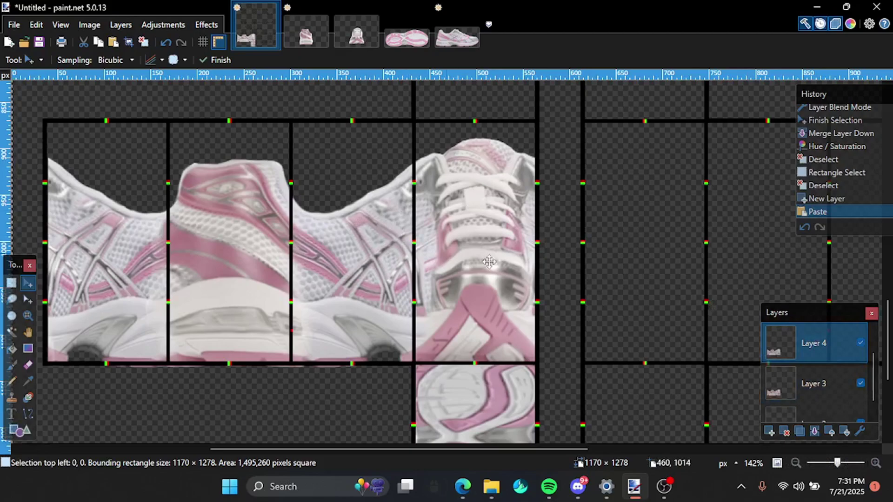
{"action": "double_click", "coordinate": [816, 345]}
{"action": "left_click", "coordinate": [423, 255]}
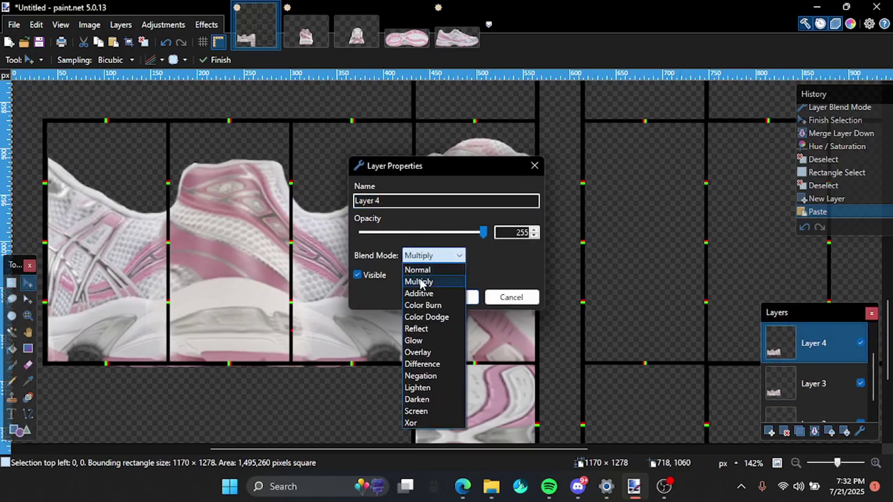
{"action": "left_click", "coordinate": [422, 281]}
{"action": "left_click_drag", "start_coordinate": [474, 172], "coordinate": [637, 250]}
{"action": "left_click_drag", "start_coordinate": [645, 310], "coordinate": [580, 310]}
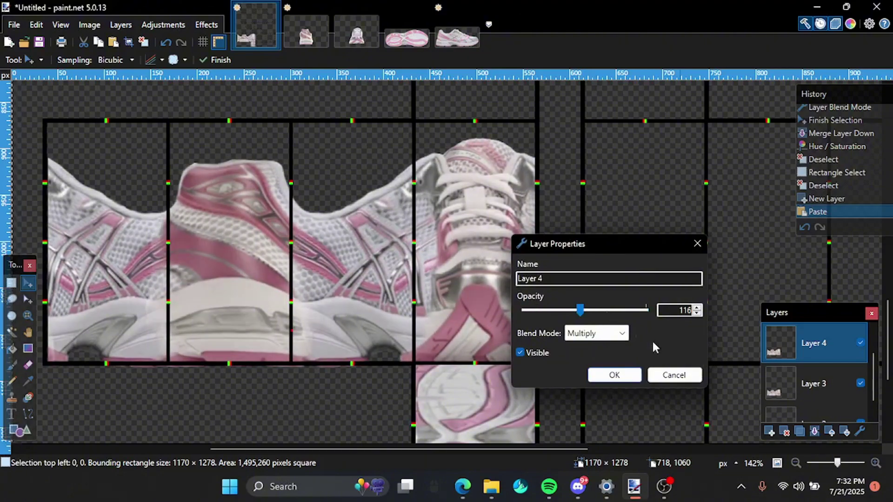
{"action": "left_click", "coordinate": [673, 373]}
{"action": "left_click", "coordinate": [815, 432]}
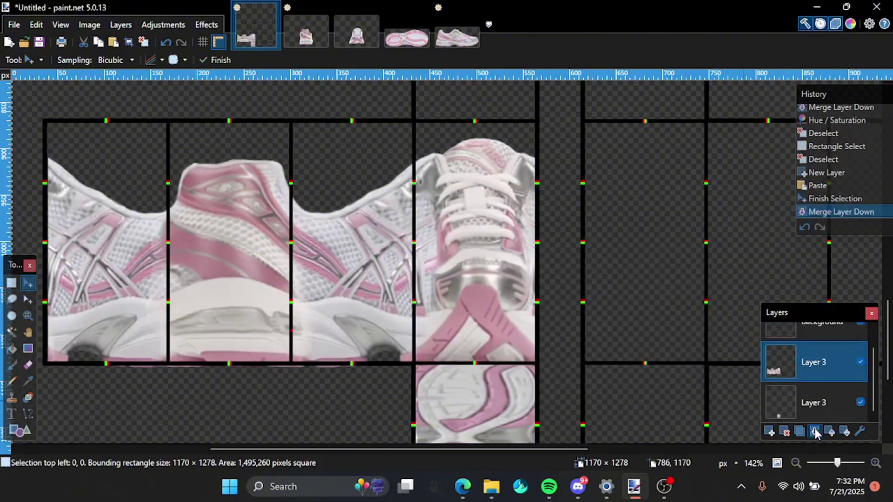
- Merge the shoe layer into the sole layer and darken both by merging down a pasted copy set to Multiply at opacity 149
{"action": "left_click", "coordinate": [814, 432]}
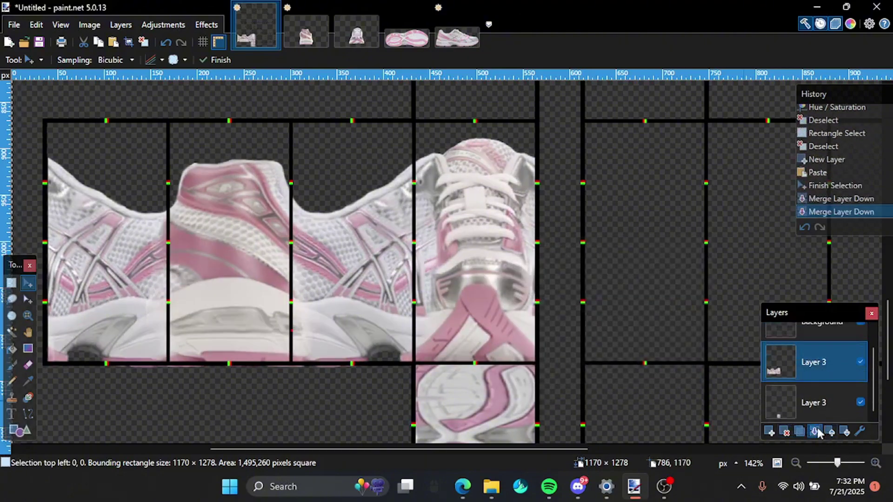
{"action": "left_click", "coordinate": [769, 430]}
{"action": "key", "text": "ctrl+v"}
{"action": "double_click", "coordinate": [800, 358]}
{"action": "left_click", "coordinate": [434, 255]}
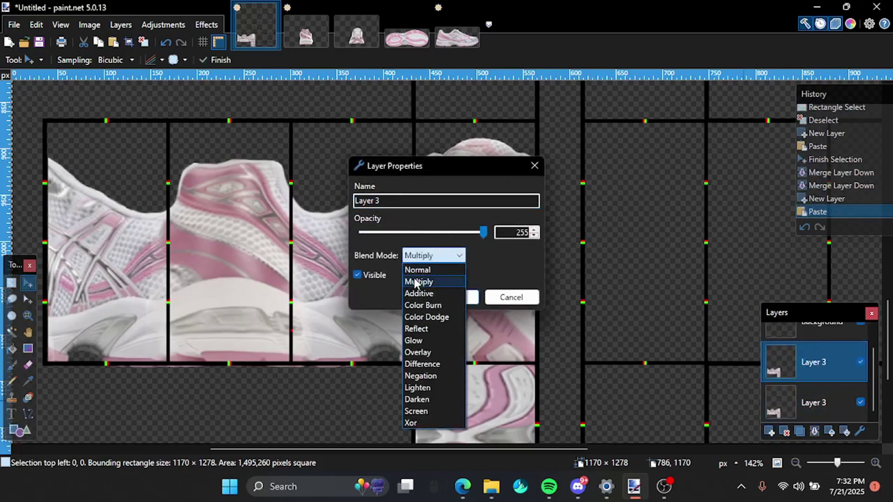
{"action": "left_click", "coordinate": [416, 282]}
{"action": "left_click_drag", "start_coordinate": [435, 165], "coordinate": [615, 253]}
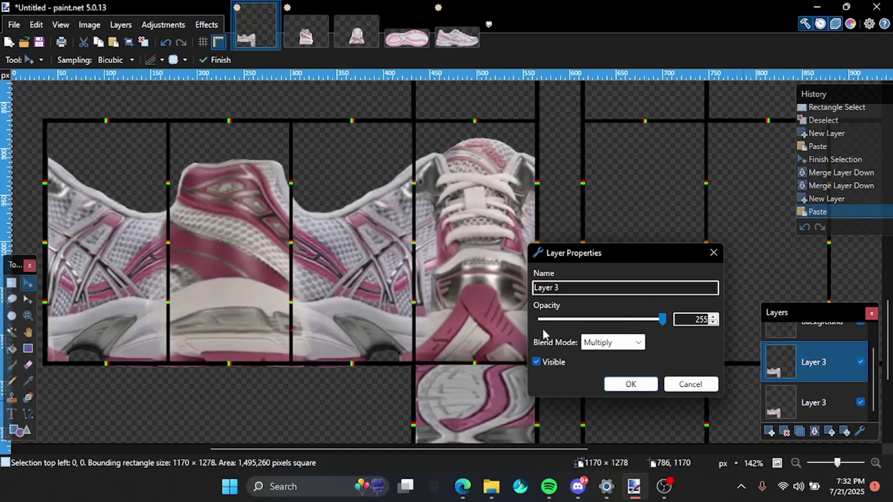
{"action": "left_click_drag", "start_coordinate": [606, 330], "coordinate": [609, 330]}
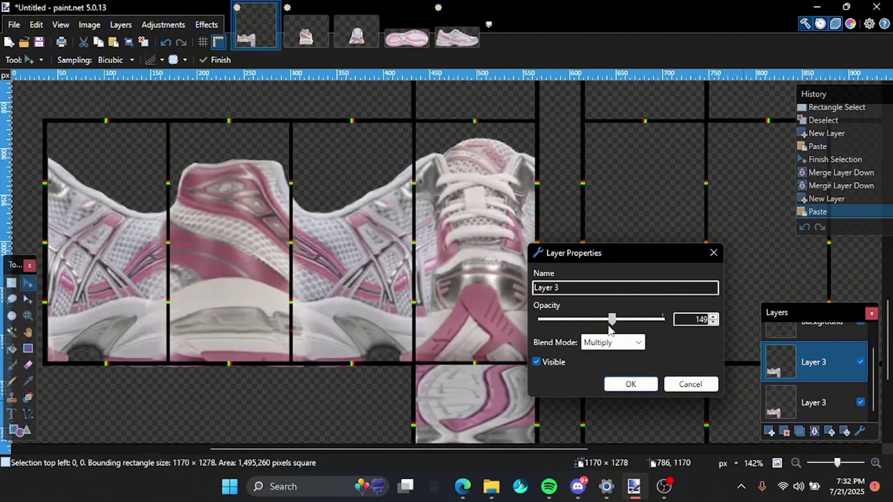
{"action": "left_click", "coordinate": [639, 385]}
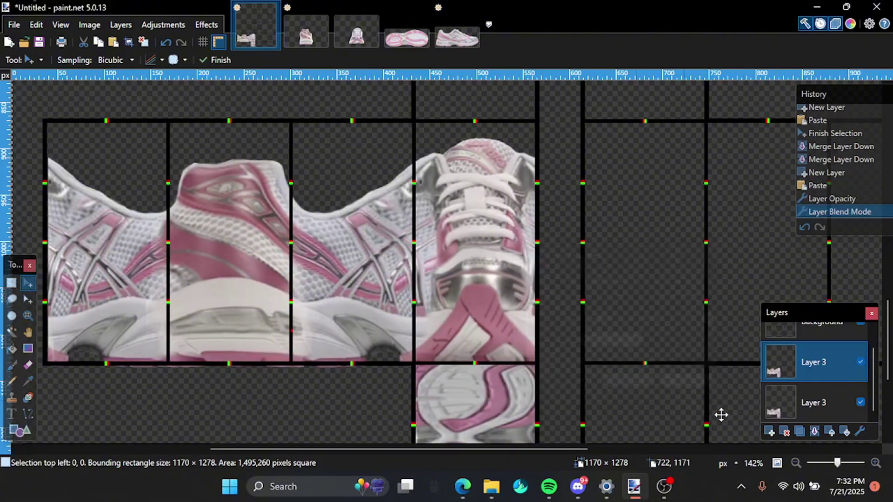
{"action": "left_click", "coordinate": [814, 432]}
- Boost the texture's contrast by merging down a pasted copy on a new layer set to Overlay at opacity 91
{"action": "left_click", "coordinate": [769, 431]}
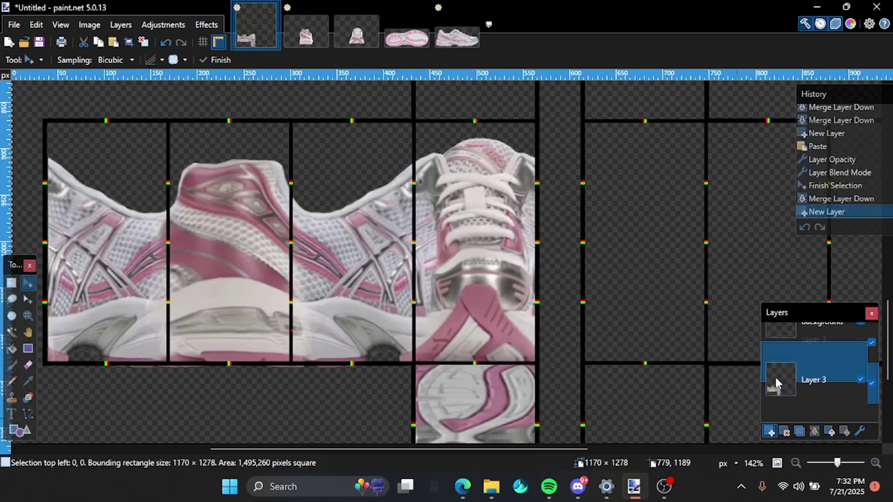
{"action": "key", "text": "ctrl+v"}
{"action": "double_click", "coordinate": [783, 362]}
{"action": "left_click", "coordinate": [433, 255]}
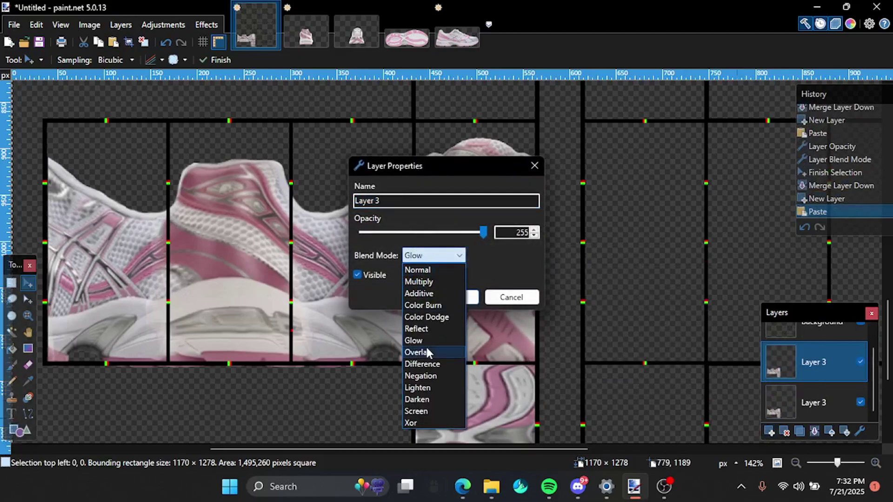
{"action": "left_click", "coordinate": [425, 351]}
{"action": "left_click_drag", "start_coordinate": [441, 170], "coordinate": [603, 301]}
{"action": "left_click_drag", "start_coordinate": [645, 363], "coordinate": [567, 377]}
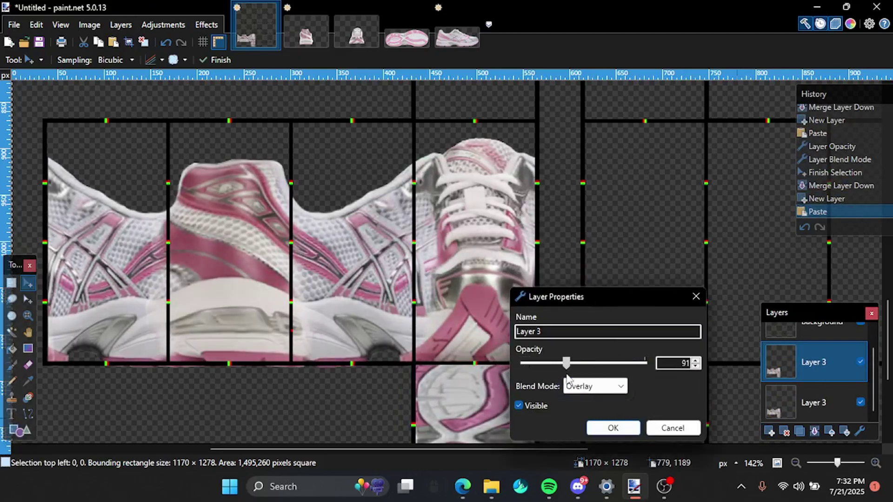
{"action": "left_click", "coordinate": [613, 428]}
{"action": "left_click", "coordinate": [811, 433]}
- Brighten the texture by merging down a pasted copy on a new layer set to Glow at opacity 45
{"action": "left_click", "coordinate": [770, 432]}
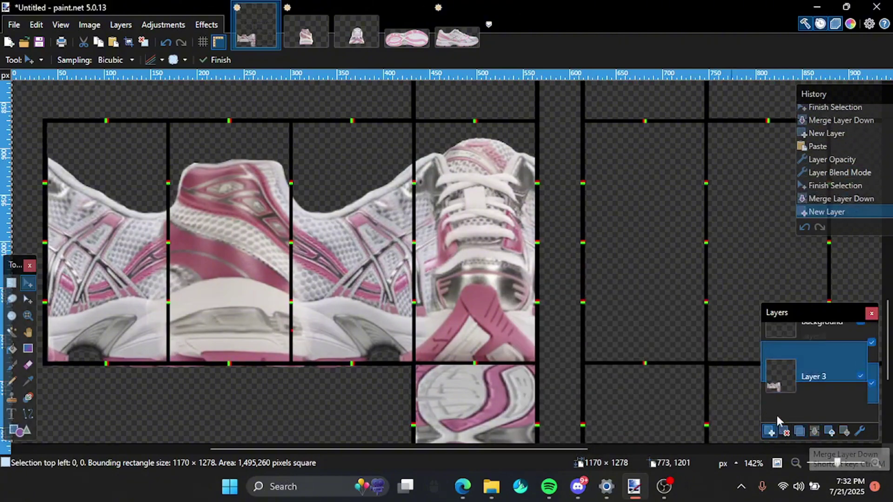
{"action": "key", "text": "ctrl+v"}
{"action": "double_click", "coordinate": [786, 362]}
{"action": "left_click", "coordinate": [433, 255]}
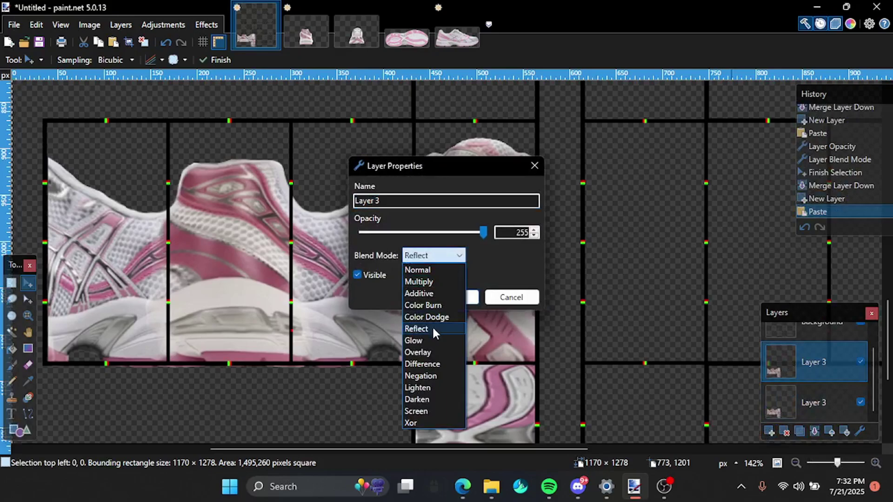
{"action": "left_click", "coordinate": [433, 338]}
{"action": "left_click_drag", "start_coordinate": [425, 155], "coordinate": [592, 276]}
{"action": "left_click_drag", "start_coordinate": [650, 354], "coordinate": [458, 363]}
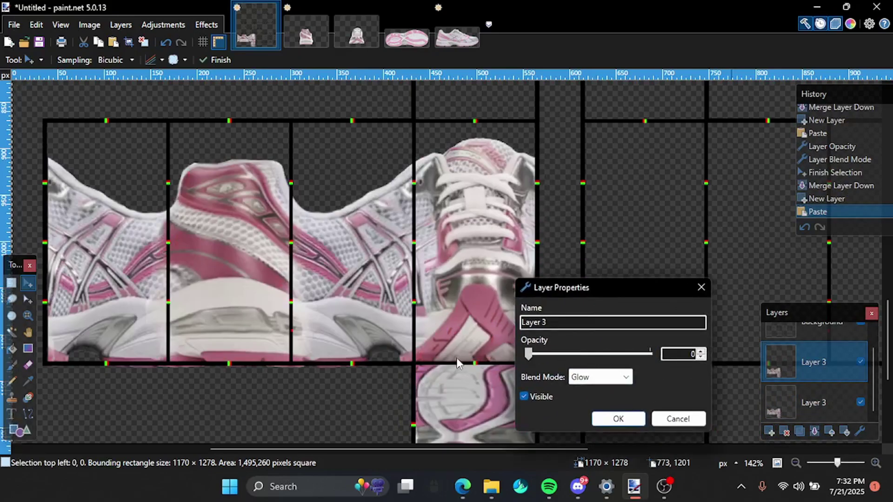
{"action": "left_click_drag", "start_coordinate": [527, 375], "coordinate": [548, 376]}
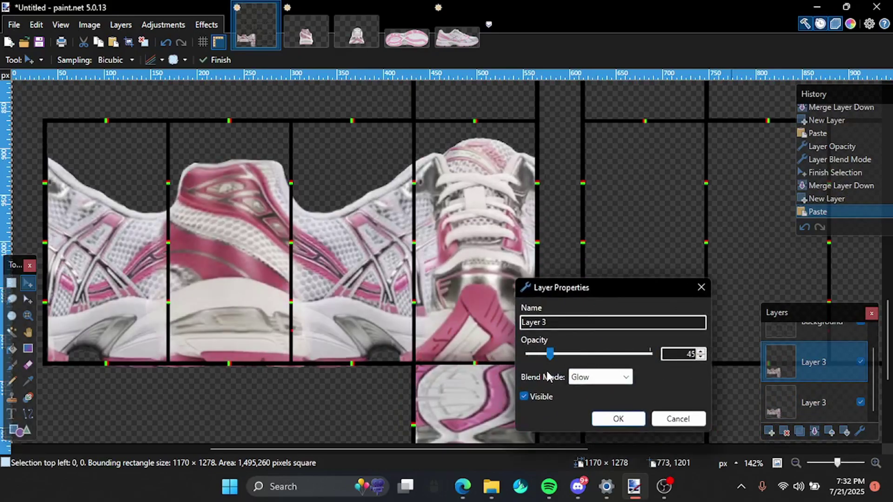
{"action": "left_click", "coordinate": [628, 424]}
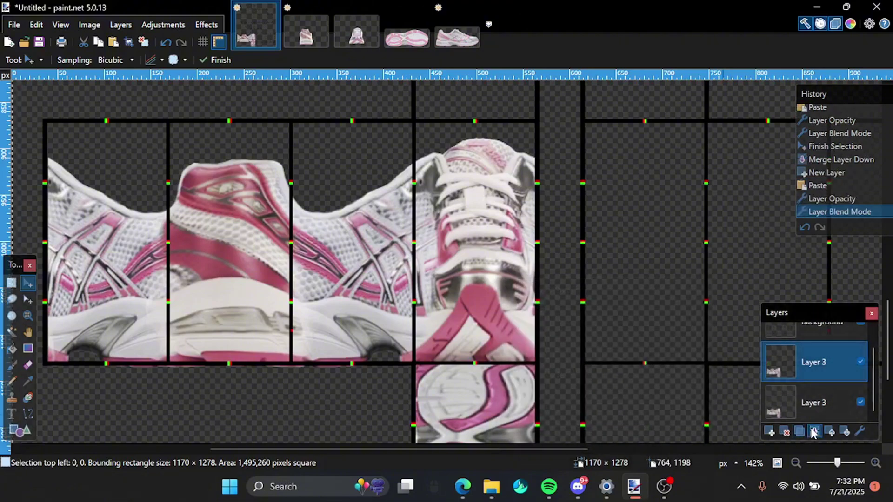
{"action": "left_click", "coordinate": [814, 431]}
- Squash the 555 × 265 pixel area around the four shoe views vertically down onto the bottom edge of their template boxes
{"action": "left_click", "coordinate": [12, 281]}
{"action": "left_click_drag", "start_coordinate": [76, 211], "coordinate": [147, 227]}
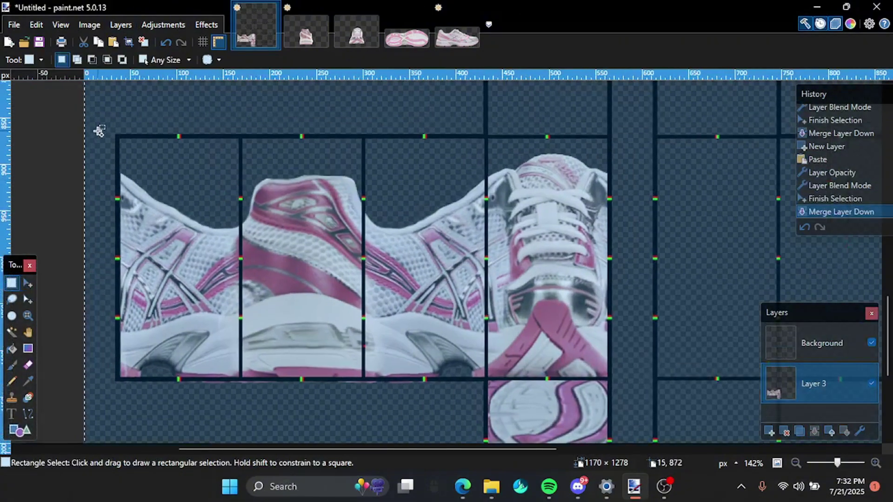
{"action": "left_click_drag", "start_coordinate": [98, 132], "coordinate": [622, 359]}
{"action": "scroll", "coordinate": [608, 396], "scroll_direction": "up", "scroll_amount": 1}
{"action": "scroll", "coordinate": [610, 390], "scroll_direction": "up", "scroll_amount": 2}
{"action": "scroll", "coordinate": [599, 334], "scroll_direction": "down", "scroll_amount": 2}
{"action": "scroll", "coordinate": [590, 325], "scroll_direction": "down", "scroll_amount": 2}
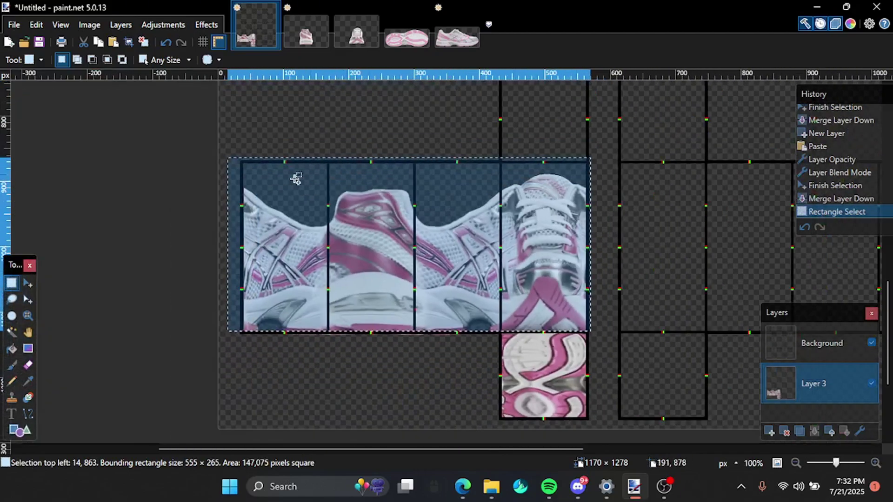
{"action": "left_click", "coordinate": [27, 284]}
{"action": "scroll", "coordinate": [445, 175], "scroll_direction": "up", "scroll_amount": 1}
{"action": "left_click_drag", "start_coordinate": [409, 159], "coordinate": [419, 276]}
{"action": "scroll", "coordinate": [419, 276], "scroll_direction": "up", "scroll_amount": 4}
{"action": "scroll", "coordinate": [439, 311], "scroll_direction": "right", "scroll_amount": 3}
{"action": "scroll", "coordinate": [439, 311], "scroll_direction": "down", "scroll_amount": 1}
{"action": "key", "text": "ctrl+d"}
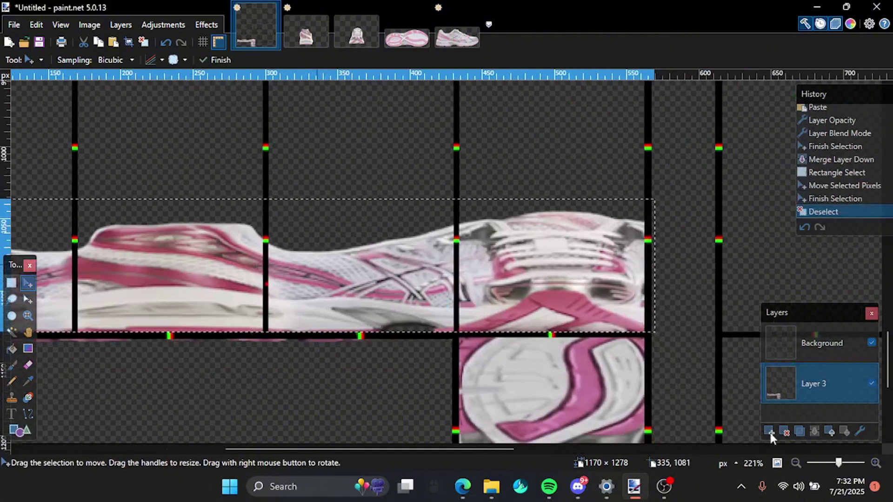
- Add a new layer beneath the shoe texture layer and hide the Background template layer
{"action": "left_click", "coordinate": [768, 431]}
{"action": "left_click_drag", "start_coordinate": [790, 368], "coordinate": [802, 404]}
{"action": "scroll", "coordinate": [861, 339], "scroll_direction": "up", "scroll_amount": 1}
{"action": "left_click", "coordinate": [859, 345]}
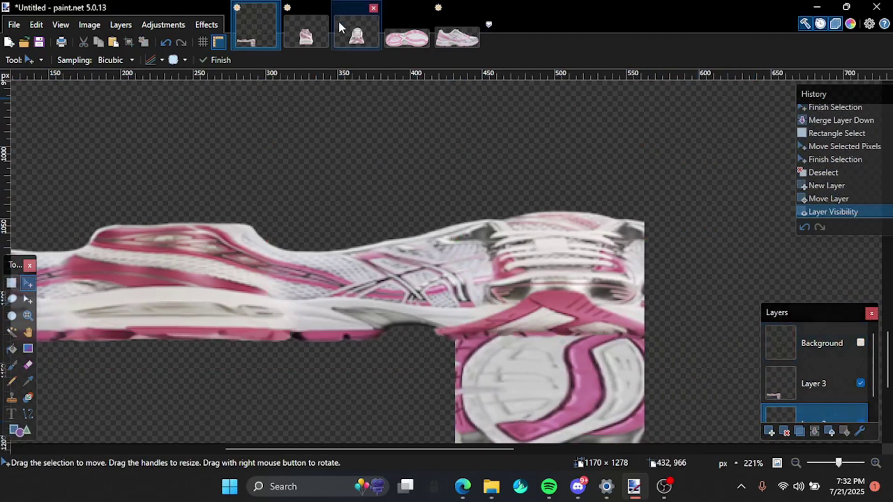
{"action": "left_click", "coordinate": [415, 42]}
{"action": "left_click", "coordinate": [264, 39]}
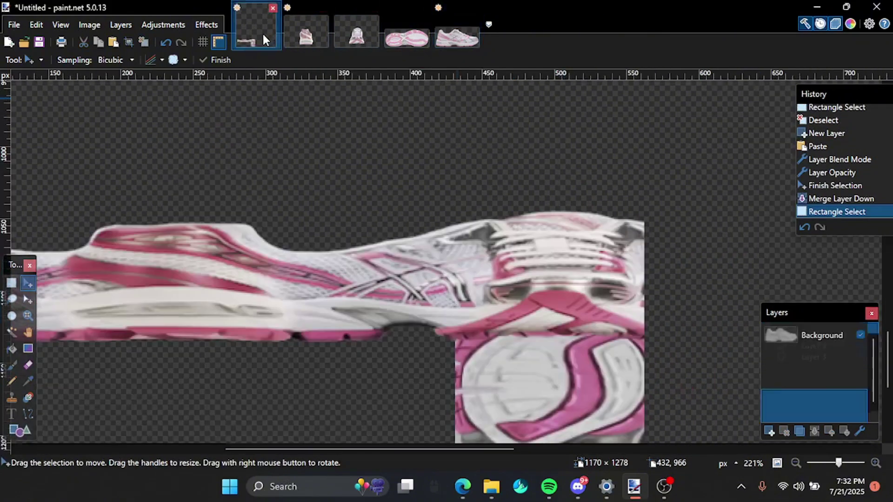
- Show the Background template layer again and add another new layer at the very bottom of the layer stack
{"action": "scroll", "coordinate": [876, 363], "scroll_direction": "up", "scroll_amount": 1}
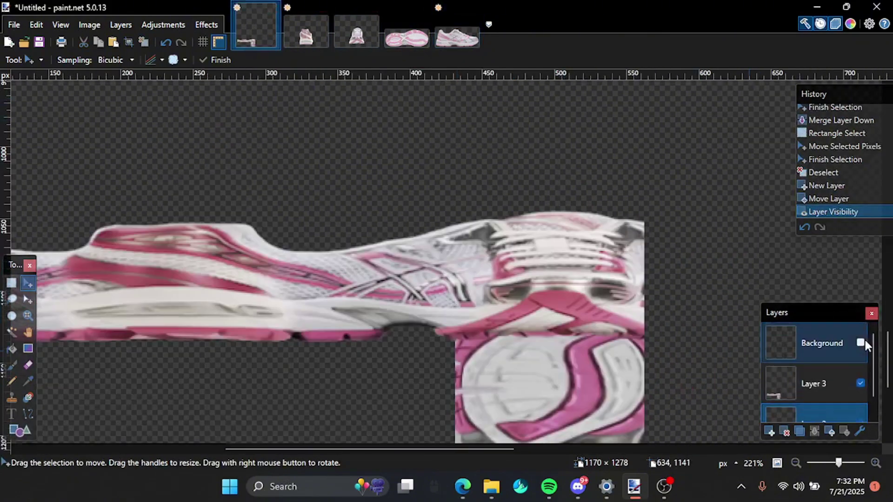
{"action": "left_click", "coordinate": [860, 343]}
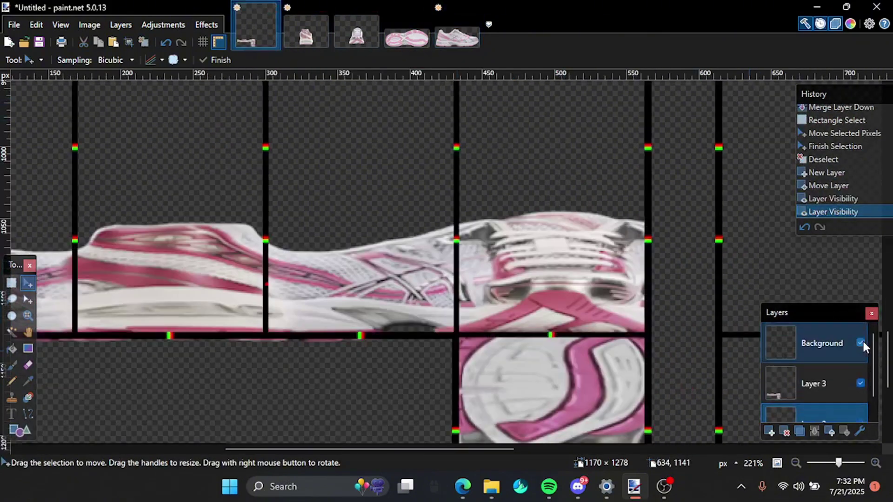
{"action": "left_click", "coordinate": [774, 430]}
{"action": "left_click_drag", "start_coordinate": [797, 409], "coordinate": [791, 368]}
- Paint black with a size 36 brush behind the arch gaps in the soles of both side shoe views
{"action": "left_click", "coordinate": [11, 365]}
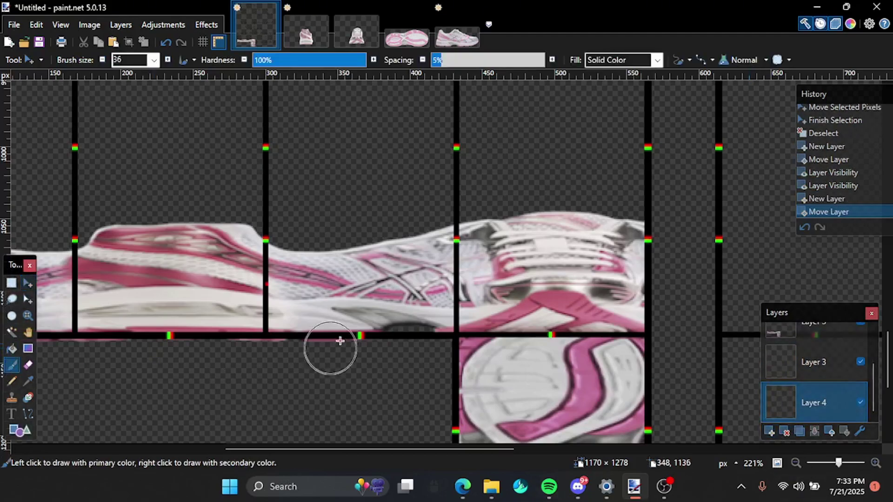
{"action": "mouse_move", "coordinate": [438, 333]}
{"action": "left_mouse_down"}
{"action": "mouse_move", "coordinate": [373, 335]}
{"action": "mouse_move", "coordinate": [409, 343]}
{"action": "left_mouse_up"}
{"action": "left_click_drag", "start_coordinate": [219, 289], "coordinate": [474, 304]}
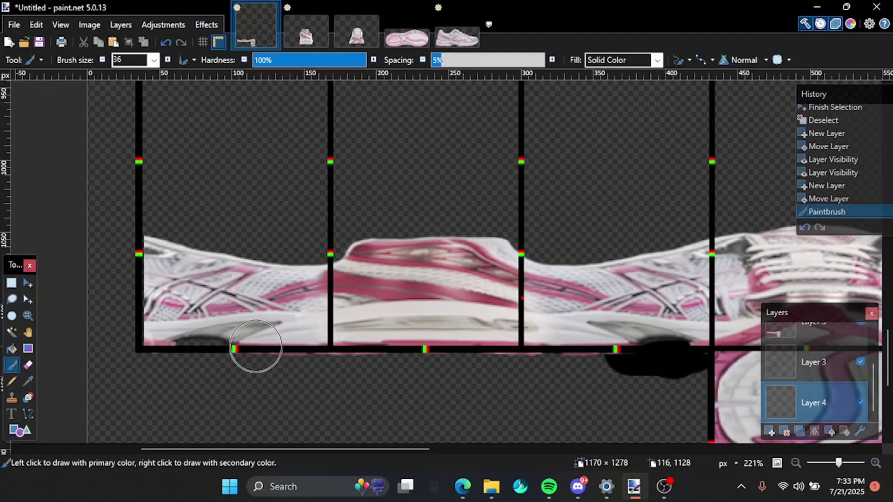
{"action": "left_click_drag", "start_coordinate": [171, 345], "coordinate": [168, 347]}
- Cut away the black paint that spills below the bottom edge of the side-view template boxes
{"action": "left_click", "coordinate": [12, 282]}
{"action": "scroll", "coordinate": [330, 233], "scroll_direction": "right", "scroll_amount": 5}
{"action": "scroll", "coordinate": [330, 233], "scroll_direction": "down", "scroll_amount": 2}
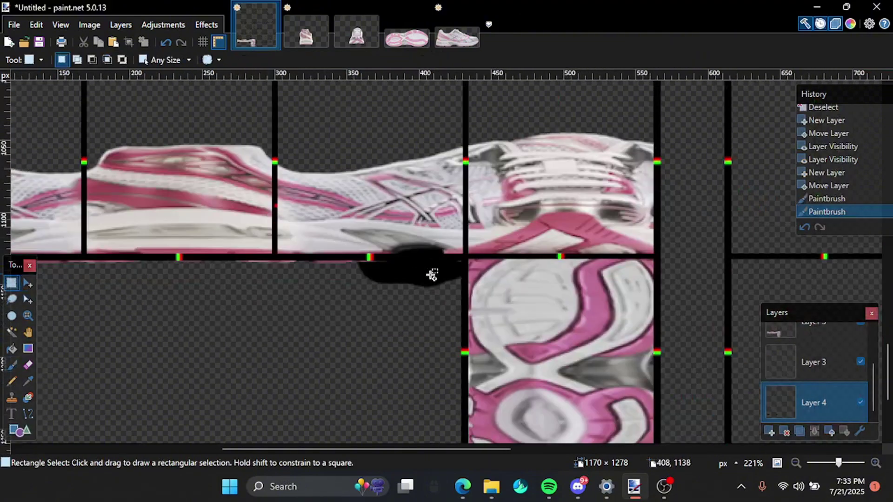
{"action": "scroll", "coordinate": [592, 289], "scroll_direction": "right", "scroll_amount": 3}
{"action": "scroll", "coordinate": [592, 290], "scroll_direction": "down", "scroll_amount": 1}
{"action": "left_click_drag", "start_coordinate": [592, 315], "coordinate": [1, 210]}
{"action": "key", "text": "ctrl+x"}
{"action": "left_click_drag", "start_coordinate": [421, 305], "coordinate": [238, 420]}
- Merge the shoe texture layer down through Layer 3 into the black-painted Layer 4
{"action": "left_click", "coordinate": [799, 365]}
{"action": "left_click", "coordinate": [797, 336]}
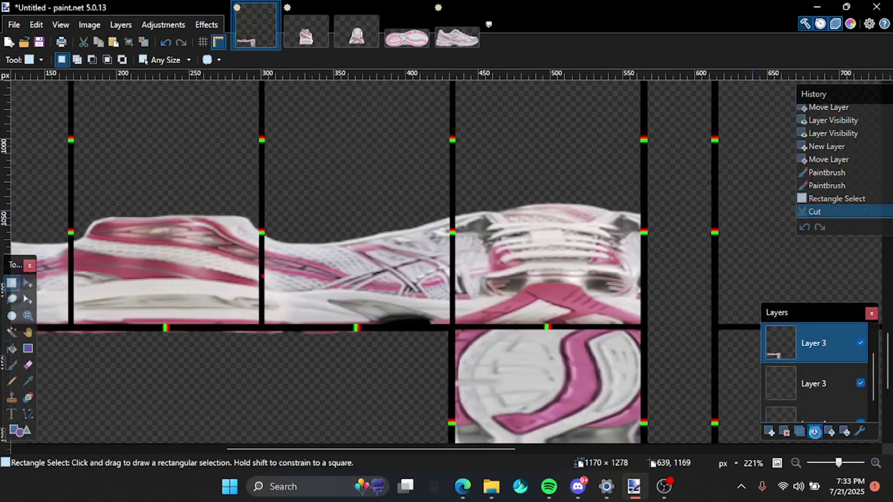
{"action": "left_click", "coordinate": [814, 433]}
{"action": "left_click", "coordinate": [814, 433]}
- Apply a Highlights / Shadows adjustment to the merged shoe layer with Shadows 4 and Clarity 75
{"action": "left_click", "coordinate": [156, 26]}
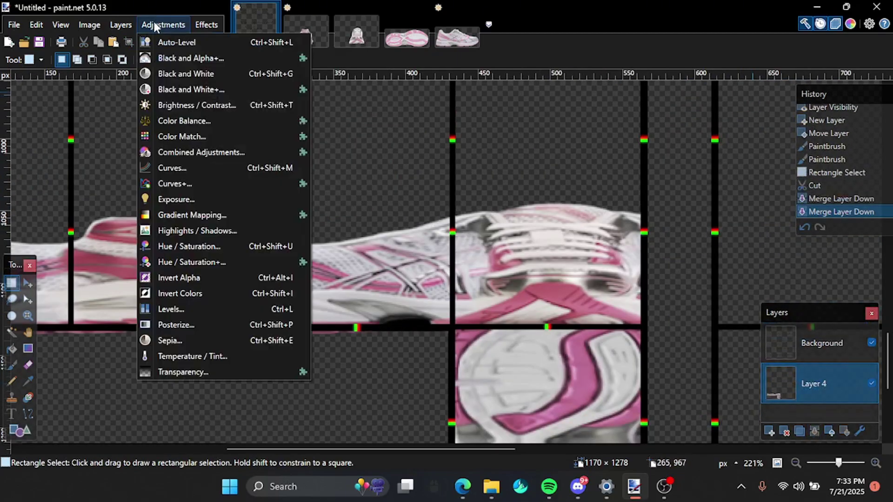
{"action": "left_click", "coordinate": [198, 230]}
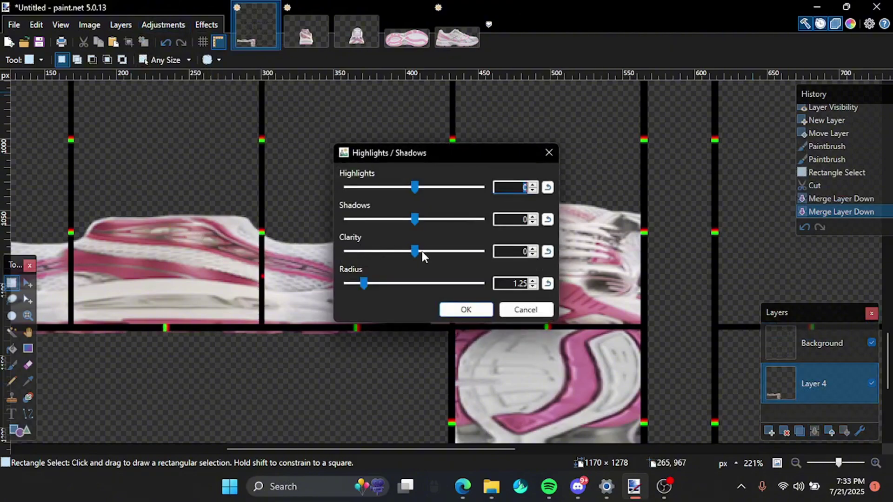
{"action": "left_click_drag", "start_coordinate": [421, 159], "coordinate": [563, 285]}
{"action": "left_click_drag", "start_coordinate": [556, 380], "coordinate": [515, 353]}
{"action": "left_click_drag", "start_coordinate": [575, 277], "coordinate": [776, 207]}
{"action": "left_click", "coordinate": [889, 273]}
{"action": "left_click_drag", "start_coordinate": [758, 305], "coordinate": [778, 310]}
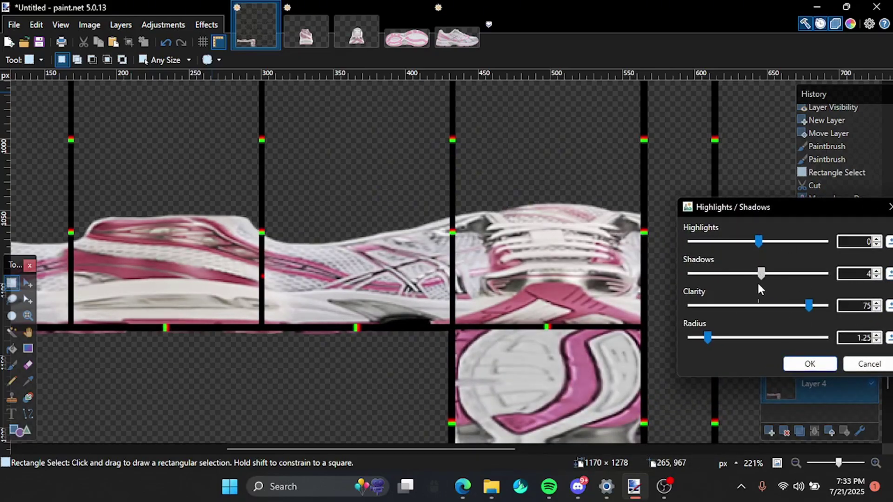
{"action": "left_click", "coordinate": [809, 363]}
- Cut the leftover texture strips below the side-view boxes and beyond the leftmost template border
{"action": "scroll", "coordinate": [420, 331], "scroll_direction": "up", "scroll_amount": 2}
{"action": "left_click_drag", "start_coordinate": [477, 326], "coordinate": [1, 370]}
{"action": "key", "text": "ctrl+x"}
{"action": "left_click_drag", "start_coordinate": [56, 92], "coordinate": [108, 357]}
{"action": "key", "text": "ctrl+x"}
- Stretch a 63 × 237 pixel area at the outer edge of the leftmost shoe view slightly outward to meet the template border
{"action": "scroll", "coordinate": [197, 204], "scroll_direction": "down", "scroll_amount": 2}
{"action": "scroll", "coordinate": [197, 205], "scroll_direction": "up", "scroll_amount": 3}
{"action": "left_click_drag", "start_coordinate": [162, 140], "coordinate": [333, 443]}
{"action": "scroll", "coordinate": [233, 279], "scroll_direction": "up", "scroll_amount": 4}
{"action": "key", "text": "m"}
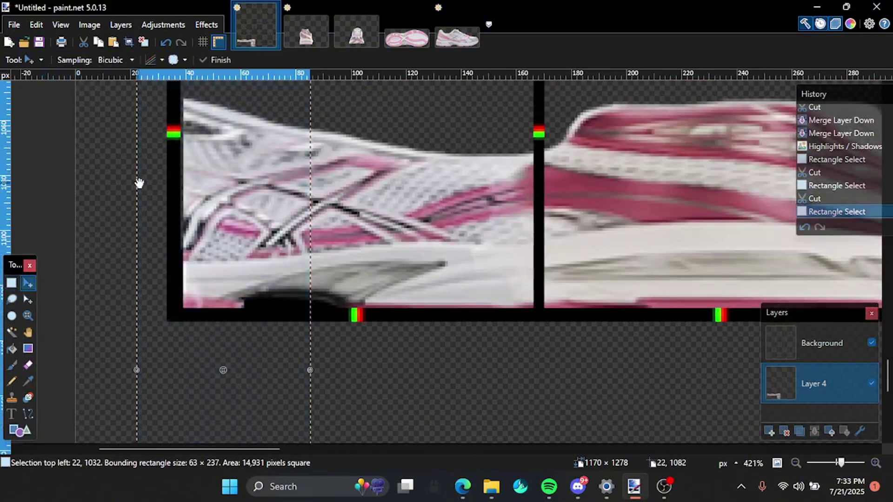
{"action": "left_click_drag", "start_coordinate": [138, 184], "coordinate": [134, 185]}
{"action": "key", "text": "ctrl+d"}
{"action": "scroll", "coordinate": [134, 185], "scroll_direction": "down", "scroll_amount": 5}
{"action": "left_click", "coordinate": [207, 24]}
{"action": "mouse_move", "coordinate": [227, 269]}
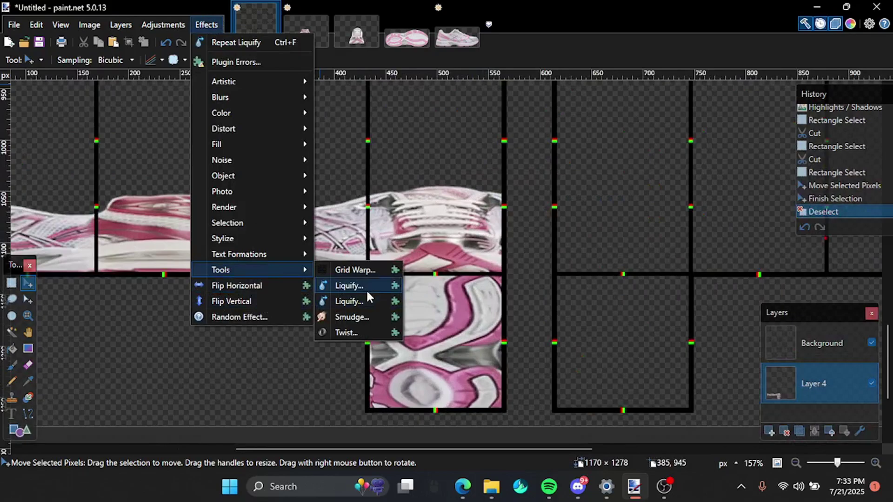
{"action": "left_click", "coordinate": [366, 289]}
{"action": "left_click", "coordinate": [64, 23]}
{"action": "left_click", "coordinate": [65, 305]}
{"action": "scroll", "coordinate": [196, 274], "scroll_direction": "up", "scroll_amount": 1}
{"action": "left_click_drag", "start_coordinate": [255, 258], "coordinate": [255, 271]}
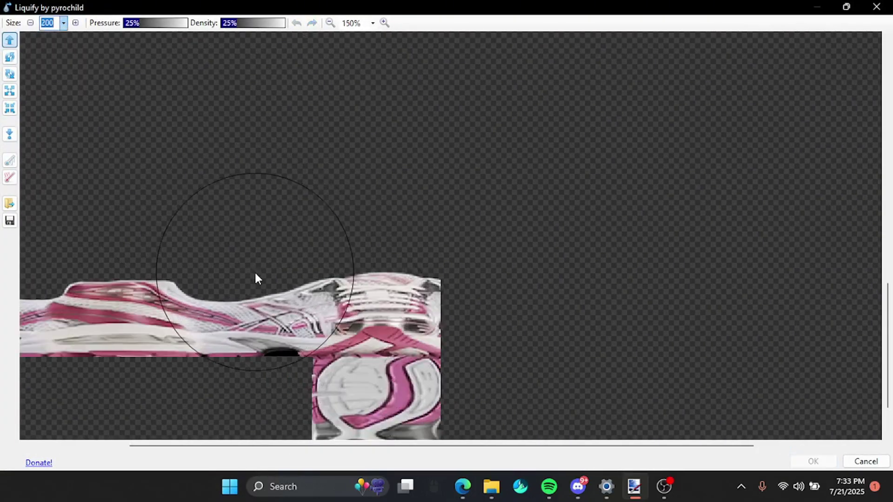
{"action": "left_click", "coordinate": [865, 461]}
- Paste a copy of the shoe texture onto a new layer and flip that layer horizontally for the other shoe
{"action": "scroll", "coordinate": [389, 286], "scroll_direction": "down", "scroll_amount": 3}
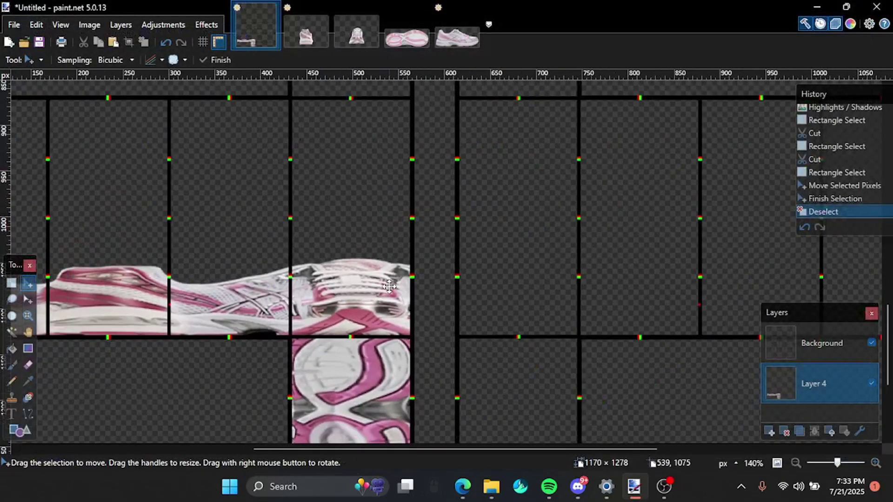
{"action": "left_click", "coordinate": [769, 433]}
{"action": "key", "text": "ctrl+v"}
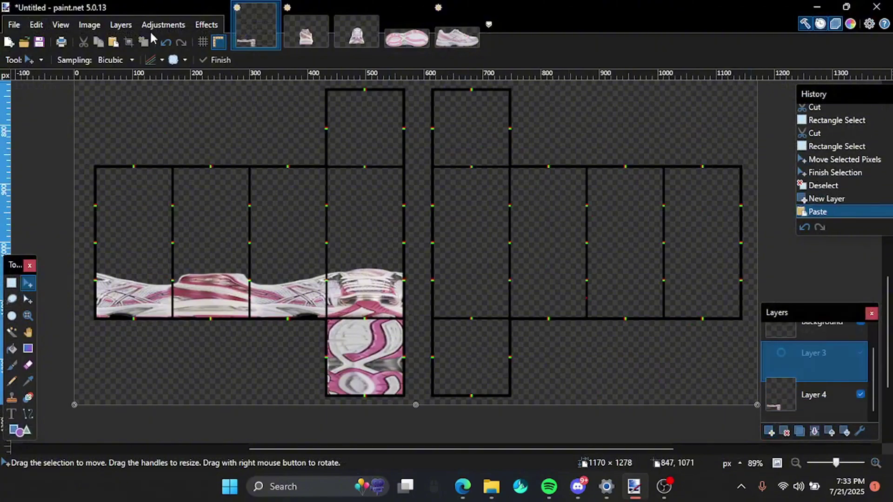
{"action": "left_click", "coordinate": [120, 24]}
{"action": "left_click", "coordinate": [165, 146]}
{"action": "scroll", "coordinate": [458, 290], "scroll_direction": "up", "scroll_amount": 3}
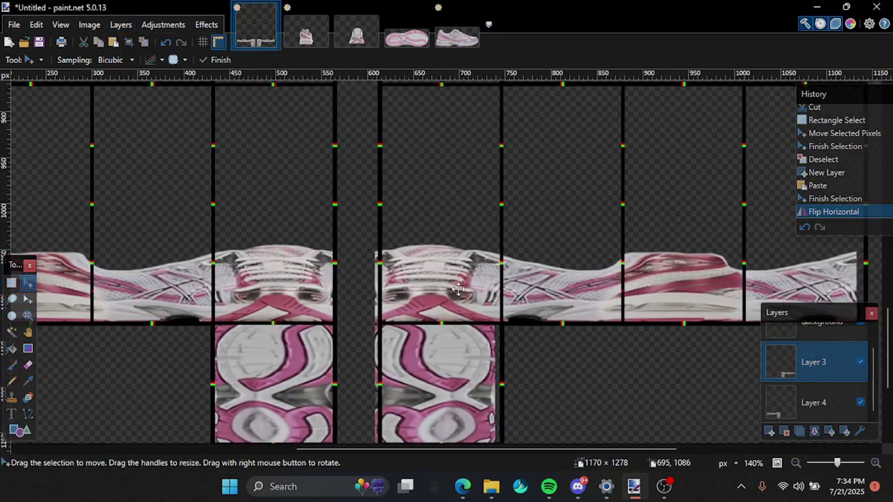
- Shift the entire mirrored shoe layer 4 pixels to the right to line it up with its template boxes
{"action": "key", "text": "ctrl+a"}
{"action": "key", "text": "Right"}
{"action": "key", "text": "Right"}
{"action": "key", "text": "Right"}
{"action": "key", "text": "Right"}
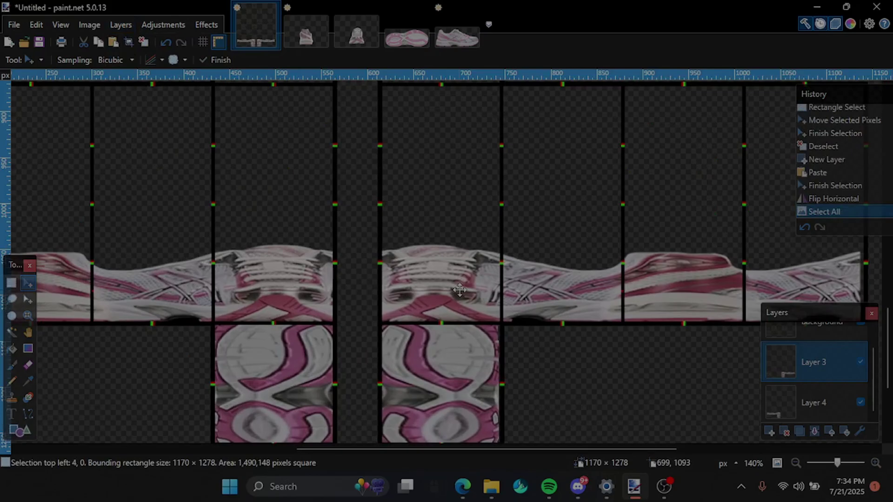
{"action": "scroll", "coordinate": [459, 290], "scroll_direction": "down", "scroll_amount": 2}
{"action": "key", "text": "ctrl+d"}
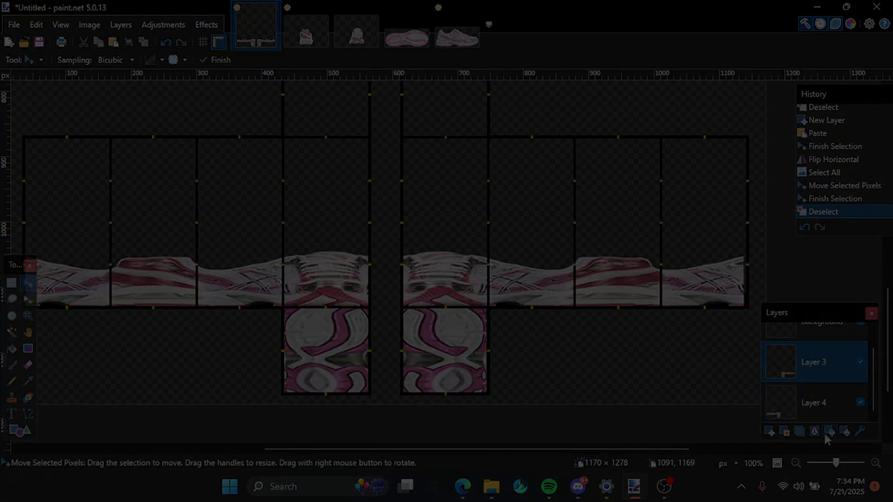